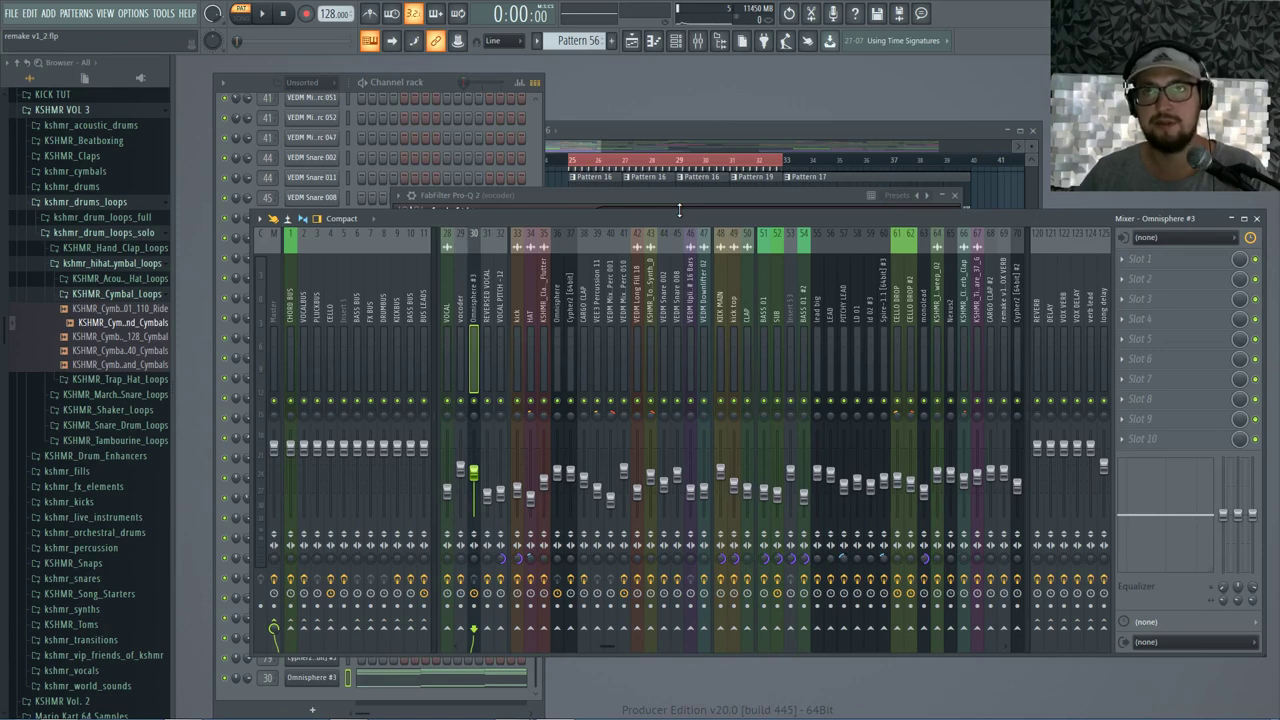
Close the FabFilter Pro-Q 2 window and set the playlist time selection to bars 17–37 with no clips selected
{"action": "left_click", "coordinate": [955, 196]}
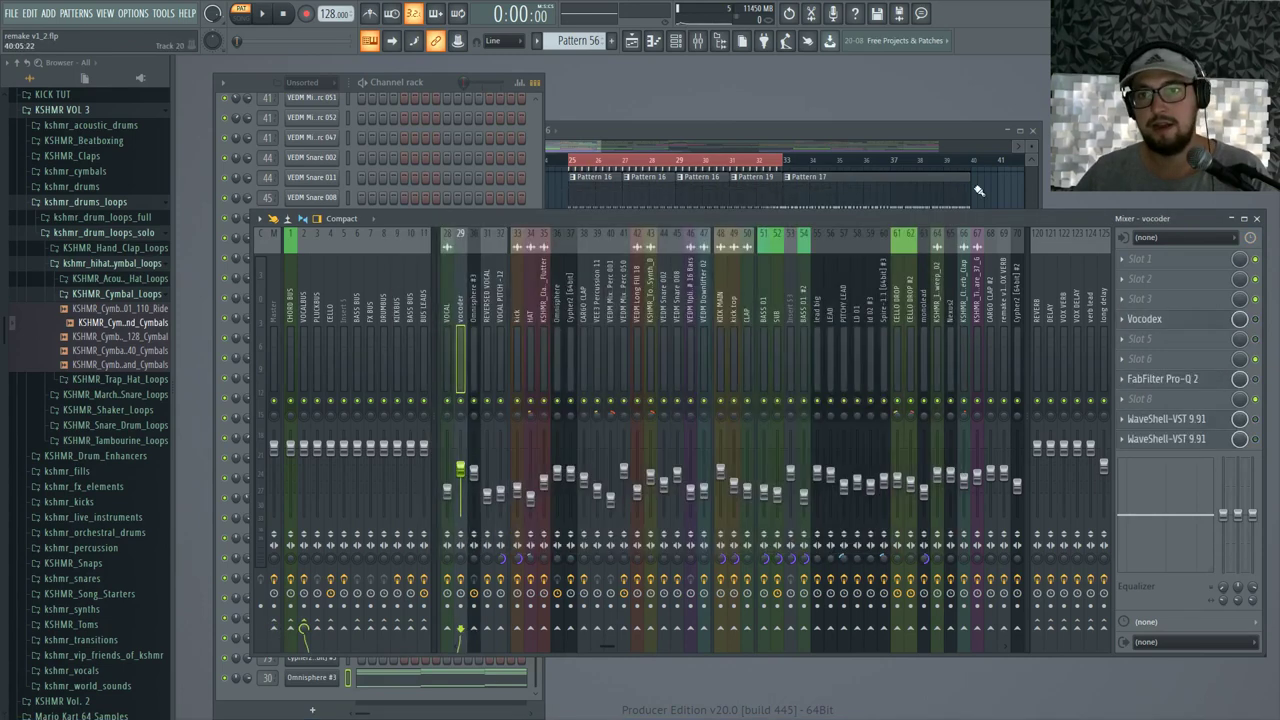
{"action": "left_click", "coordinate": [986, 189]}
{"action": "scroll", "coordinate": [871, 200], "scroll_direction": "down", "scroll_amount": 2}
{"action": "left_click_drag", "start_coordinate": [814, 160], "coordinate": [550, 160]}
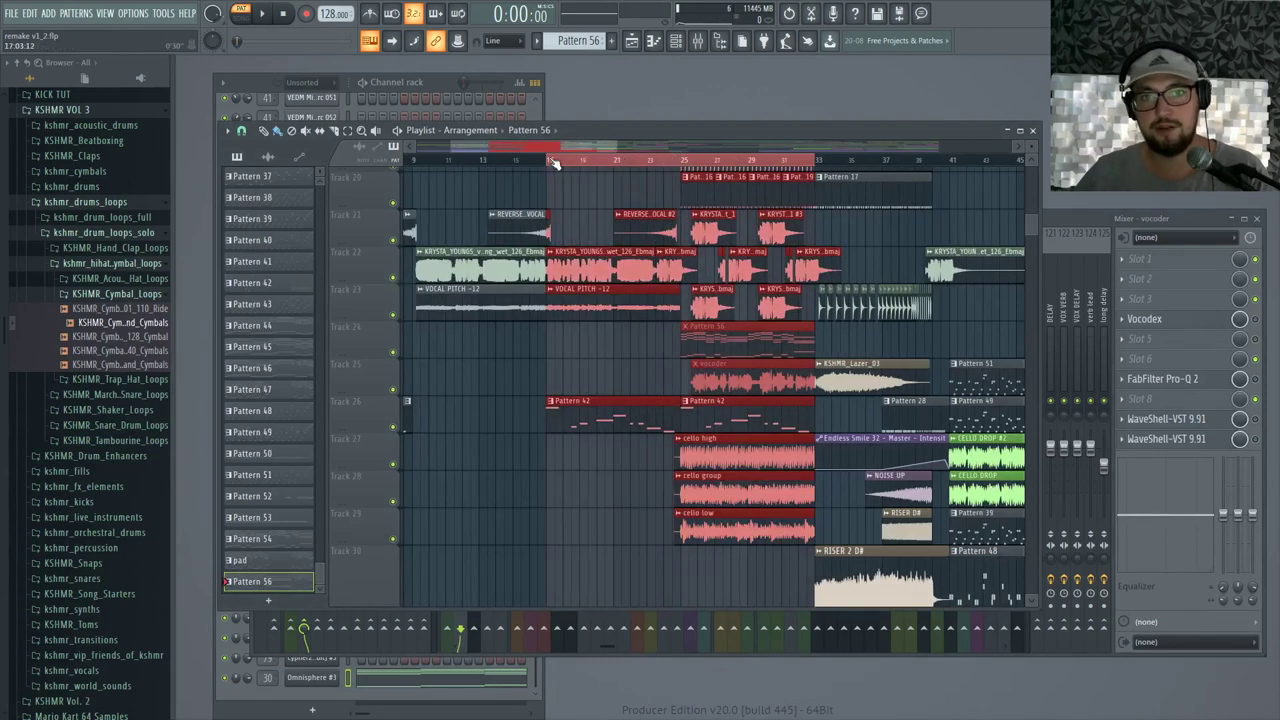
{"action": "scroll", "coordinate": [589, 206], "scroll_direction": "up", "scroll_amount": 2}
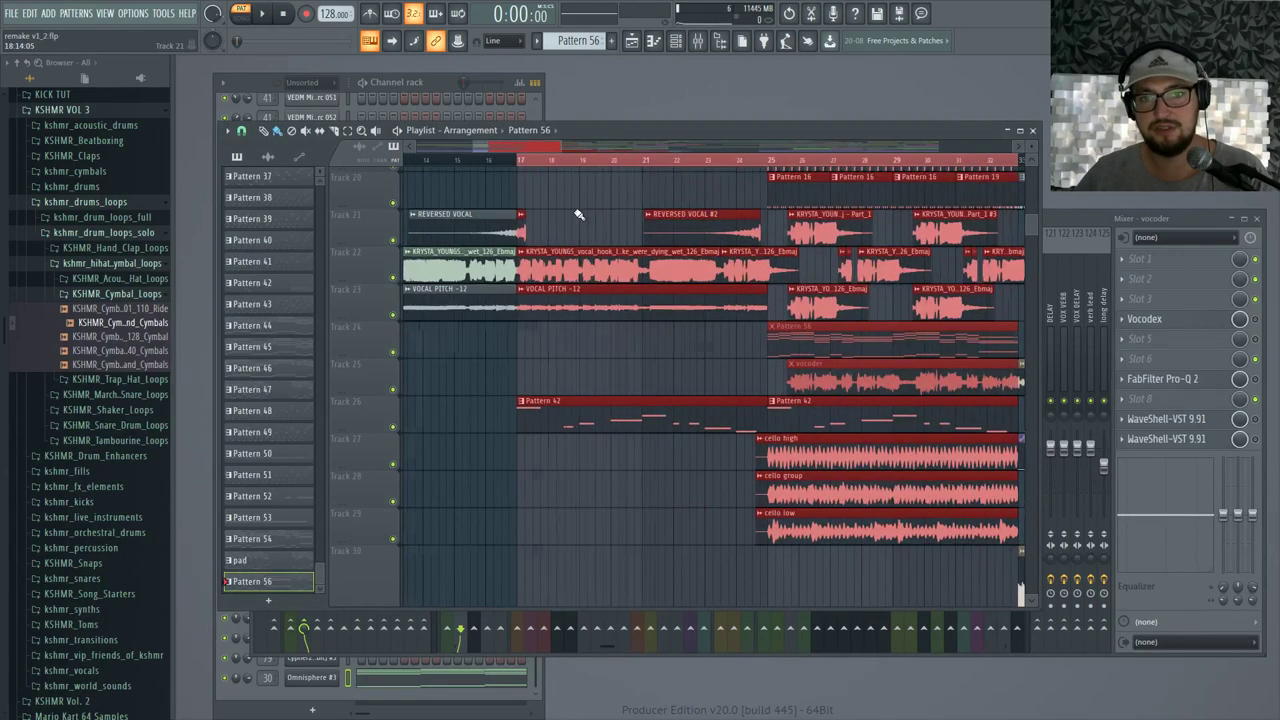
{"action": "scroll", "coordinate": [580, 214], "scroll_direction": "down", "scroll_amount": 3}
{"action": "left_click_drag", "start_coordinate": [811, 160], "coordinate": [878, 166]}
{"action": "key", "text": "ctrl+d"}
While playing the song from bar 17, unmute the vocoder clip on Track 25 and mute the Pattern 56 clip on Track 16
{"action": "left_click", "coordinate": [547, 160]}
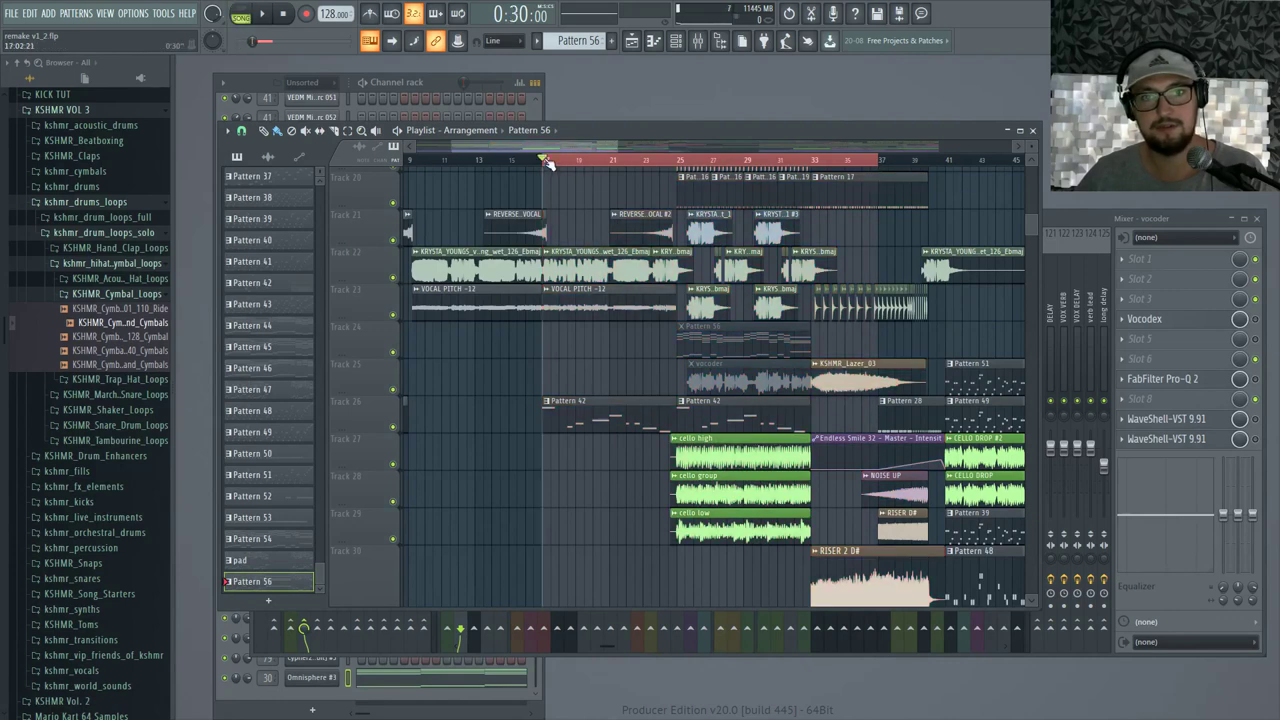
{"action": "key", "text": "space"}
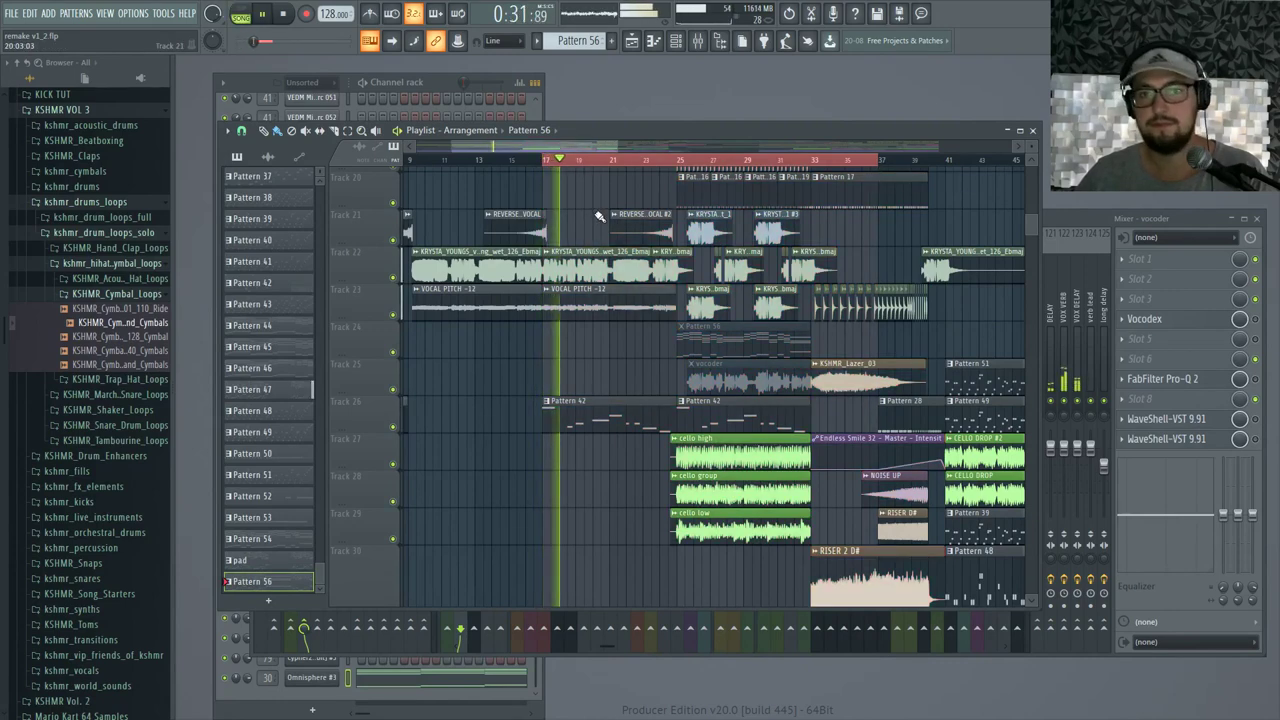
{"action": "scroll", "coordinate": [612, 215], "scroll_direction": "up", "scroll_amount": 3}
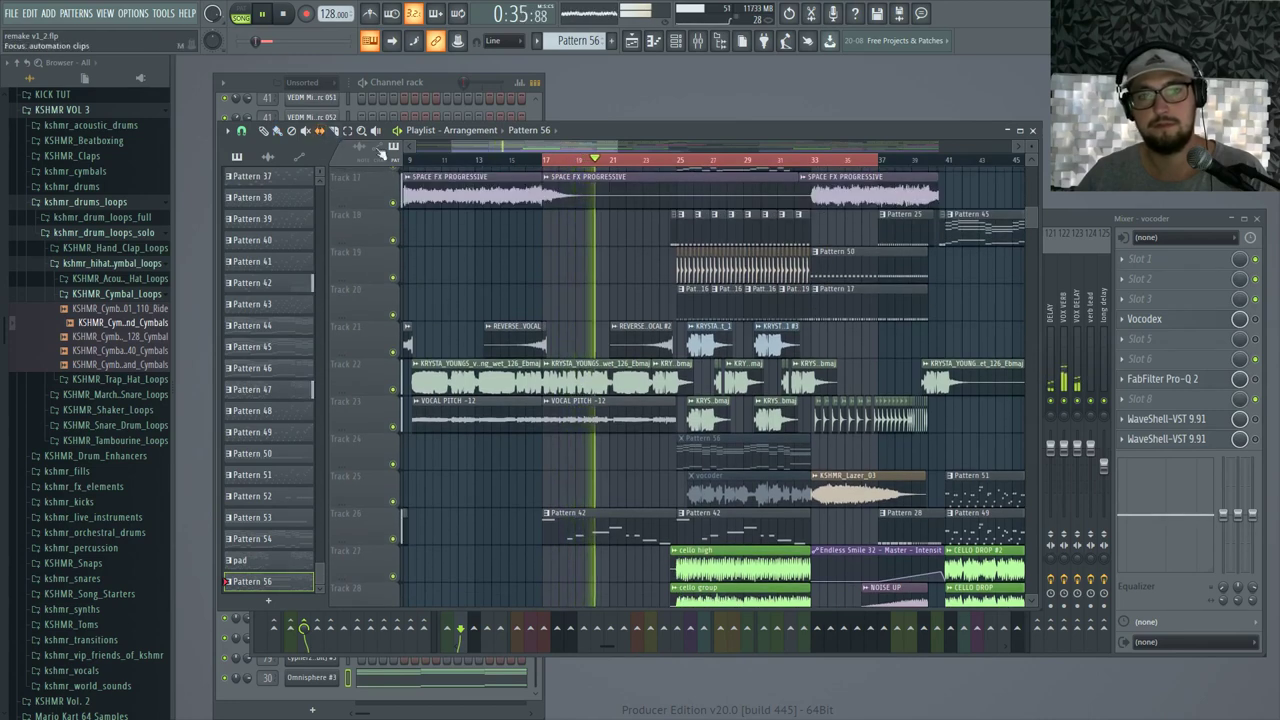
{"action": "left_click", "coordinate": [316, 133]}
{"action": "left_click", "coordinate": [740, 490]}
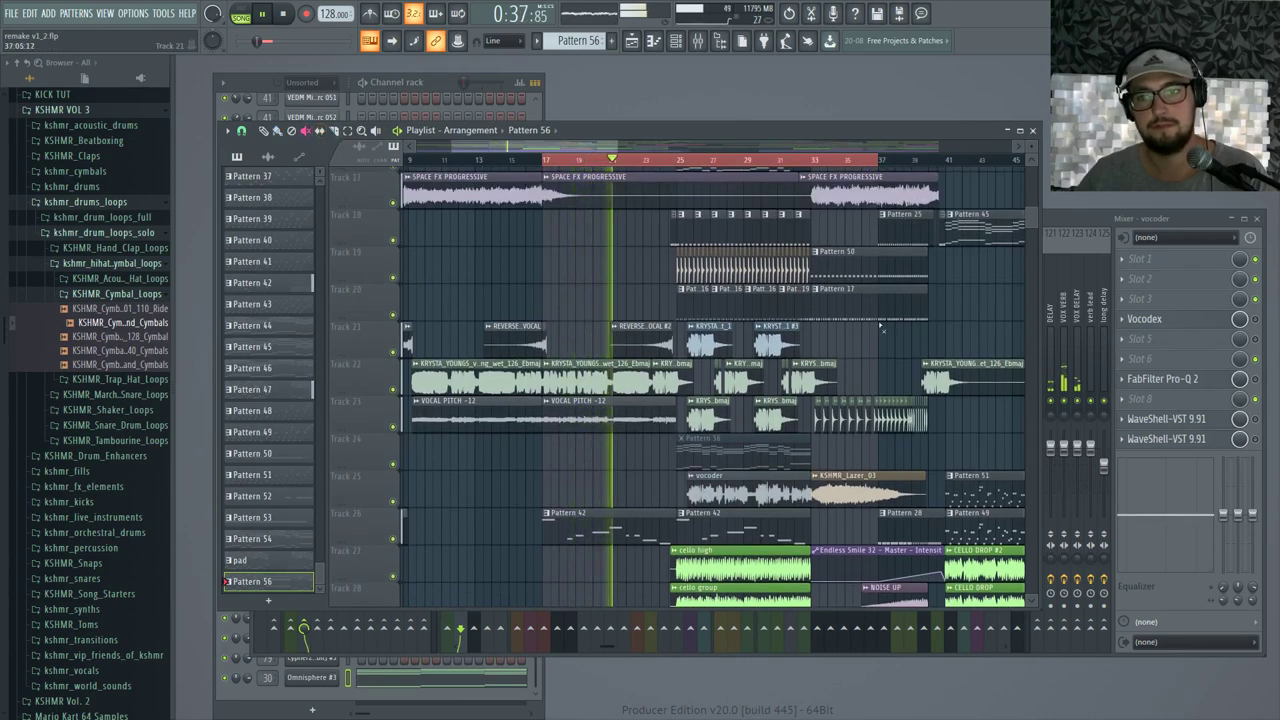
{"action": "scroll", "coordinate": [898, 327], "scroll_direction": "up", "scroll_amount": 1}
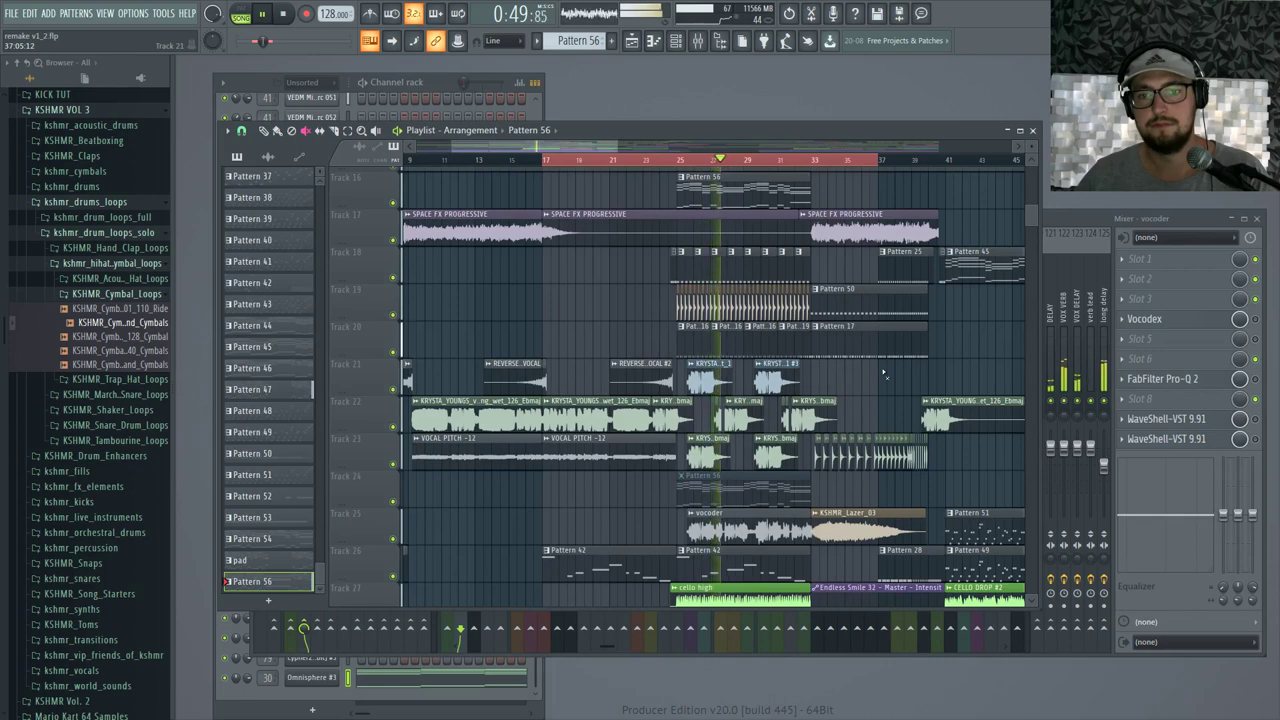
{"action": "left_click", "coordinate": [790, 190]}
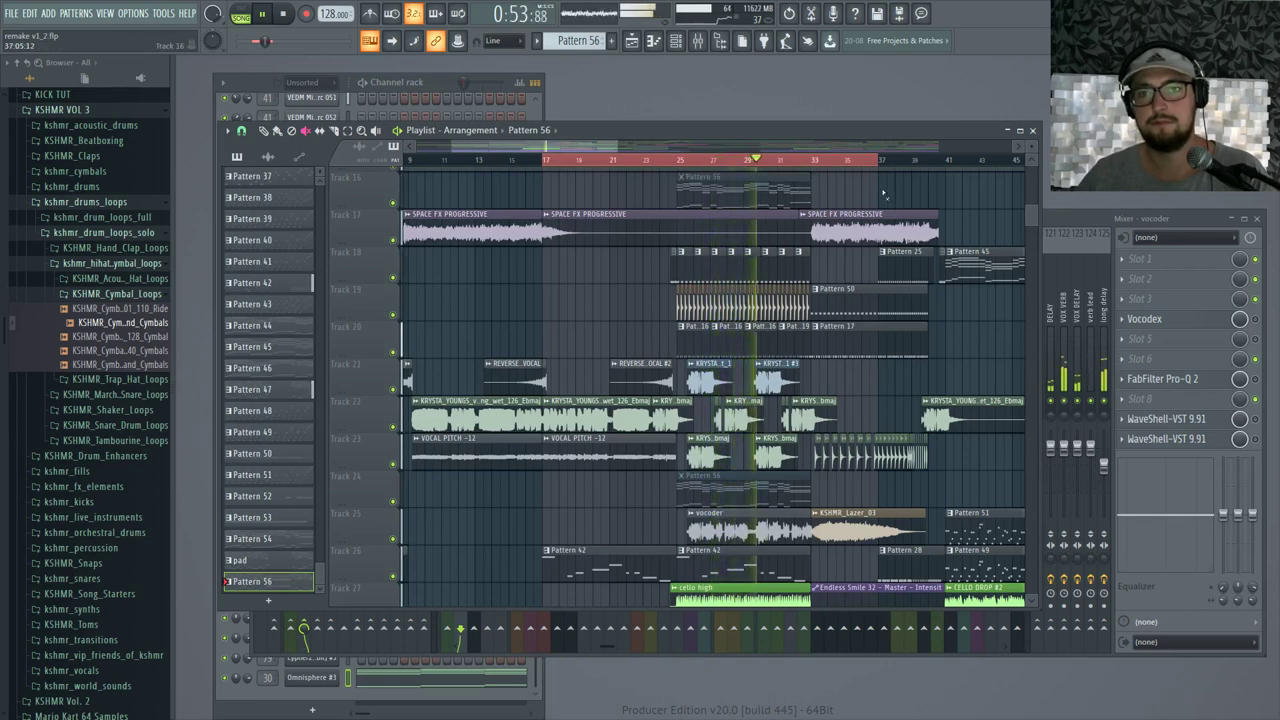
{"action": "scroll", "coordinate": [884, 199], "scroll_direction": "up", "scroll_amount": 1}
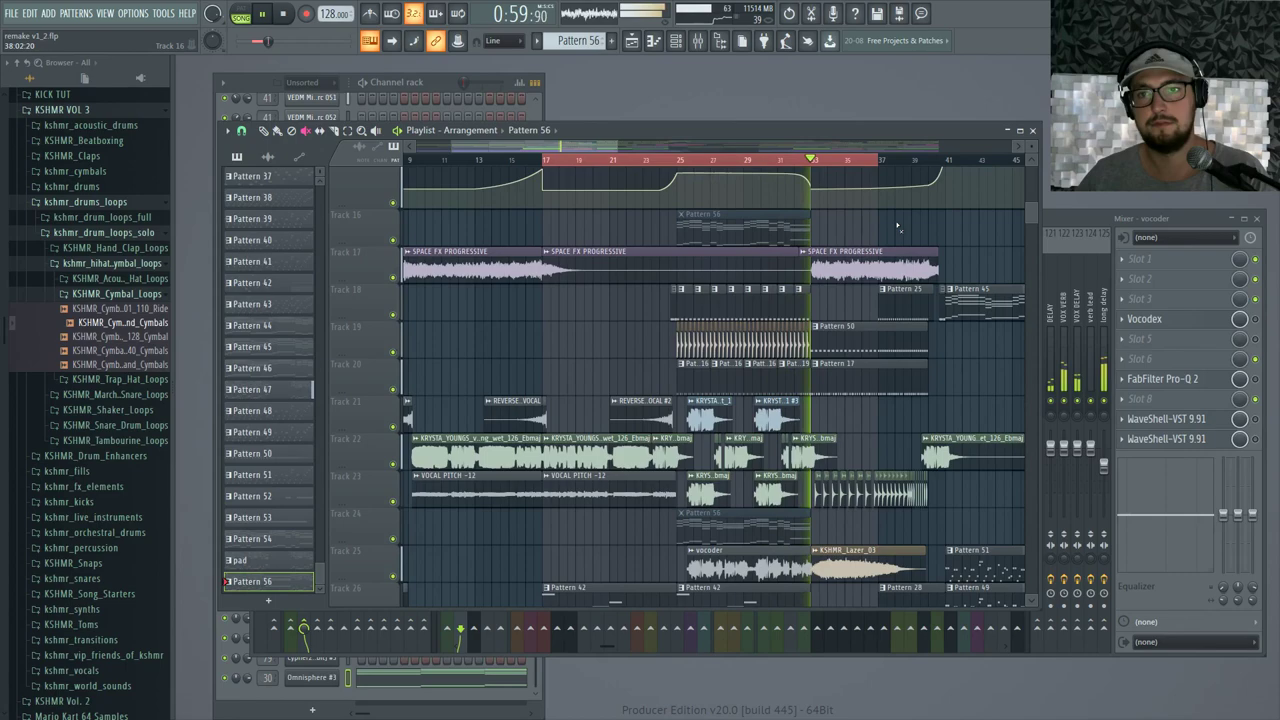
{"action": "key", "text": "space"}
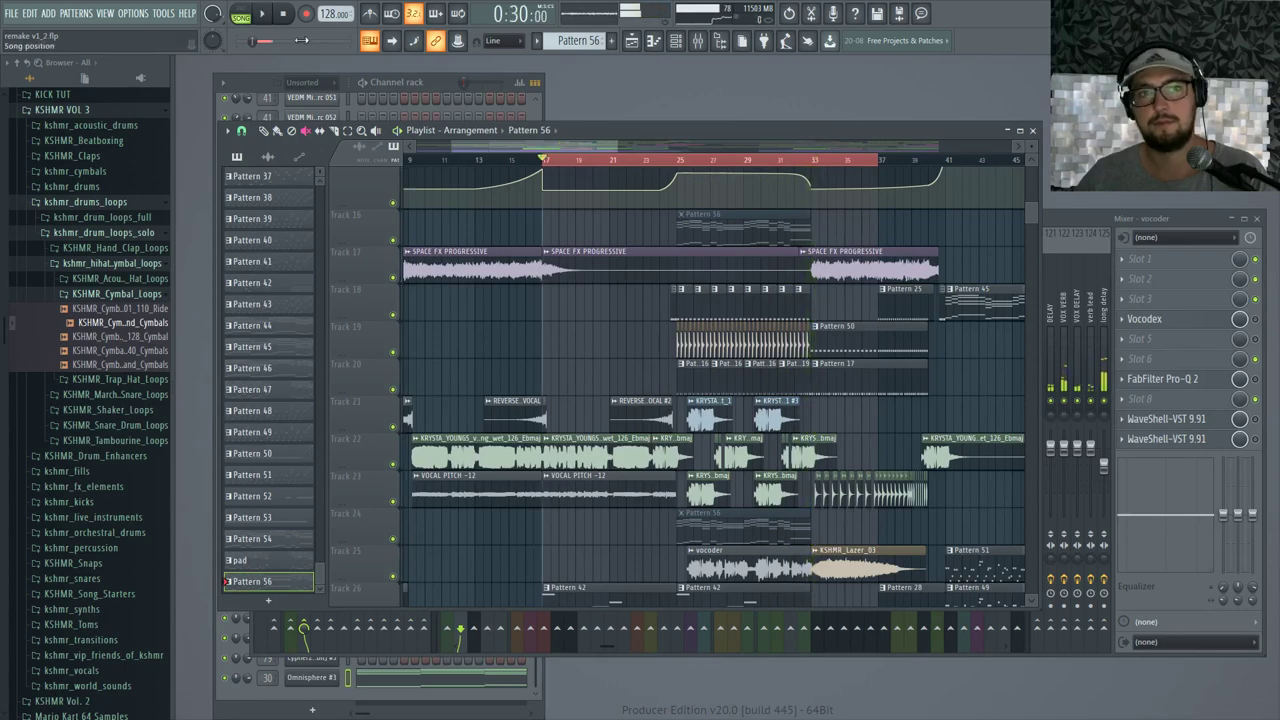
Set the playlist time selection to bars 25–33, the section containing the vocoder clip, and leave all clips deselected
{"action": "scroll", "coordinate": [812, 350], "scroll_direction": "up", "scroll_amount": 3}
{"action": "scroll", "coordinate": [643, 349], "scroll_direction": "down", "scroll_amount": 5}
{"action": "scroll", "coordinate": [643, 349], "scroll_direction": "up", "scroll_amount": 2}
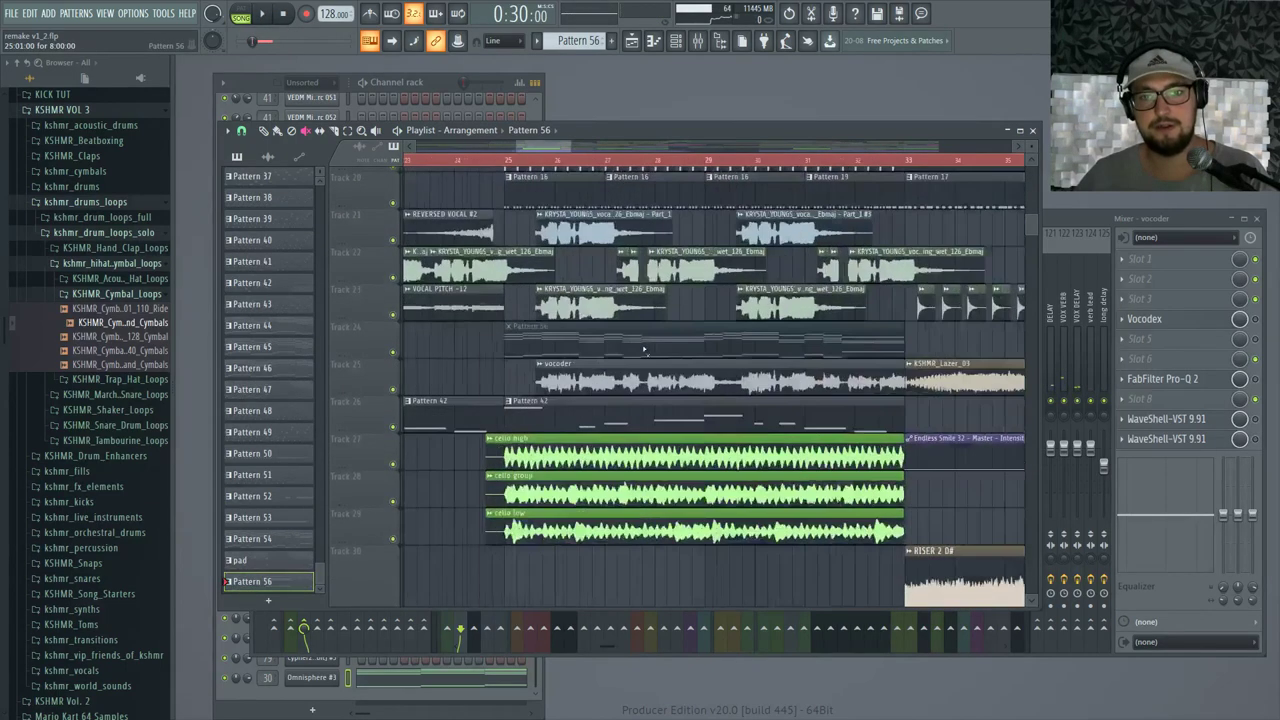
{"action": "scroll", "coordinate": [641, 350], "scroll_direction": "down", "scroll_amount": 3}
{"action": "scroll", "coordinate": [645, 340], "scroll_direction": "up", "scroll_amount": 3}
{"action": "left_click_drag", "start_coordinate": [562, 160], "coordinate": [790, 160]}
{"action": "scroll", "coordinate": [640, 300], "scroll_direction": "down", "scroll_amount": 3}
{"action": "scroll", "coordinate": [597, 330], "scroll_direction": "up", "scroll_amount": 3}
{"action": "left_click", "coordinate": [483, 331], "text": "ctrl"}
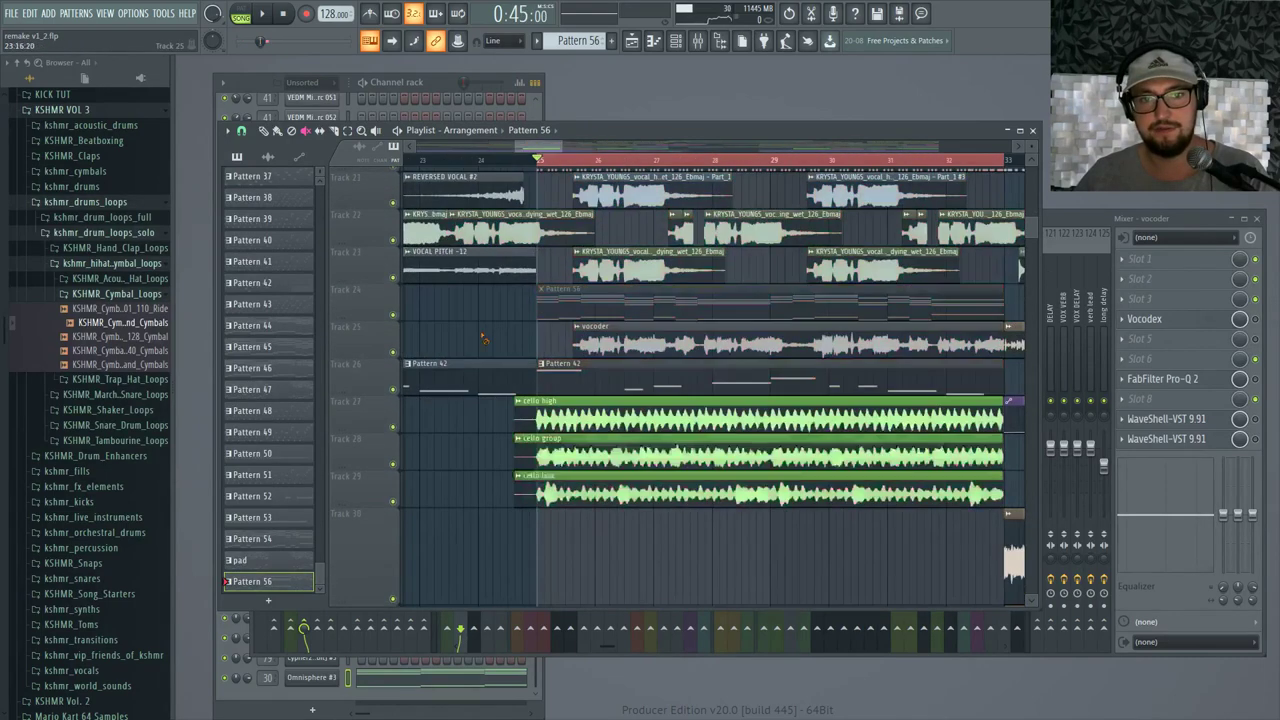
Solo Track 25 and listen to the vocoder clip on its own over the selected bars
{"action": "right_click", "coordinate": [394, 351]}
{"action": "scroll", "coordinate": [649, 289], "scroll_direction": "up", "scroll_amount": 2}
{"action": "key", "text": "space"}
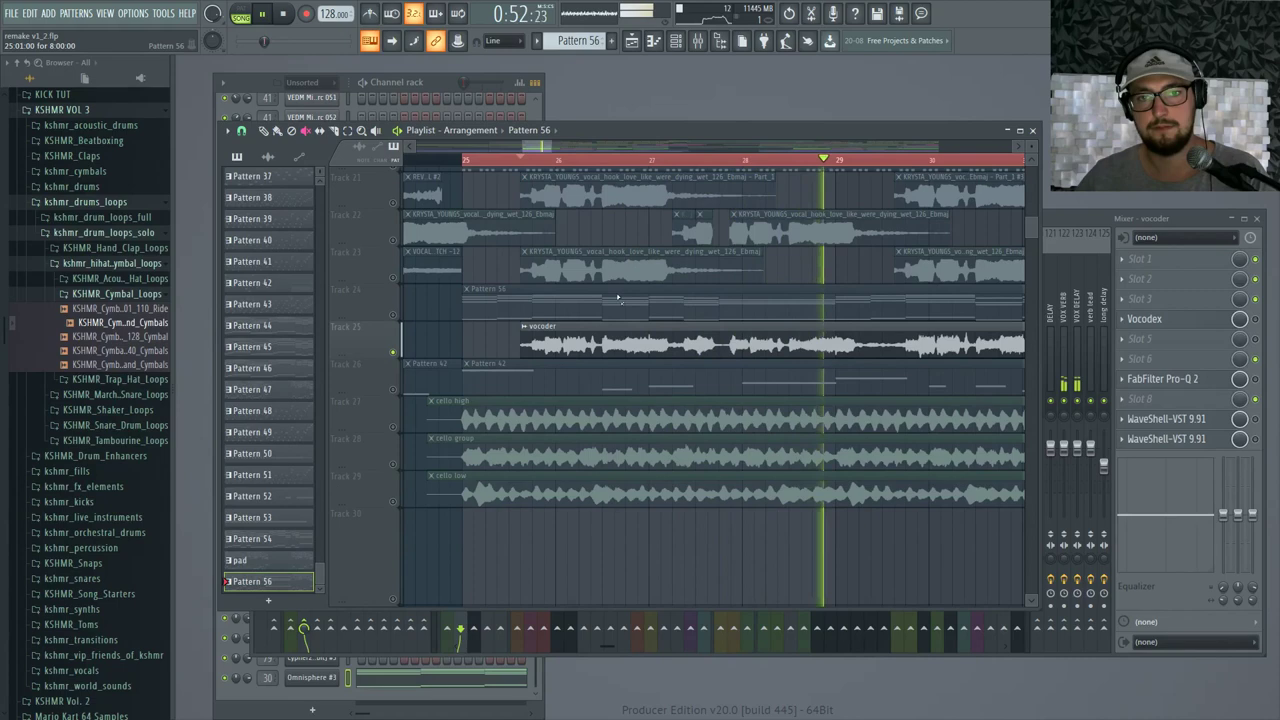
{"action": "scroll", "coordinate": [849, 318], "scroll_direction": "down", "scroll_amount": 4}
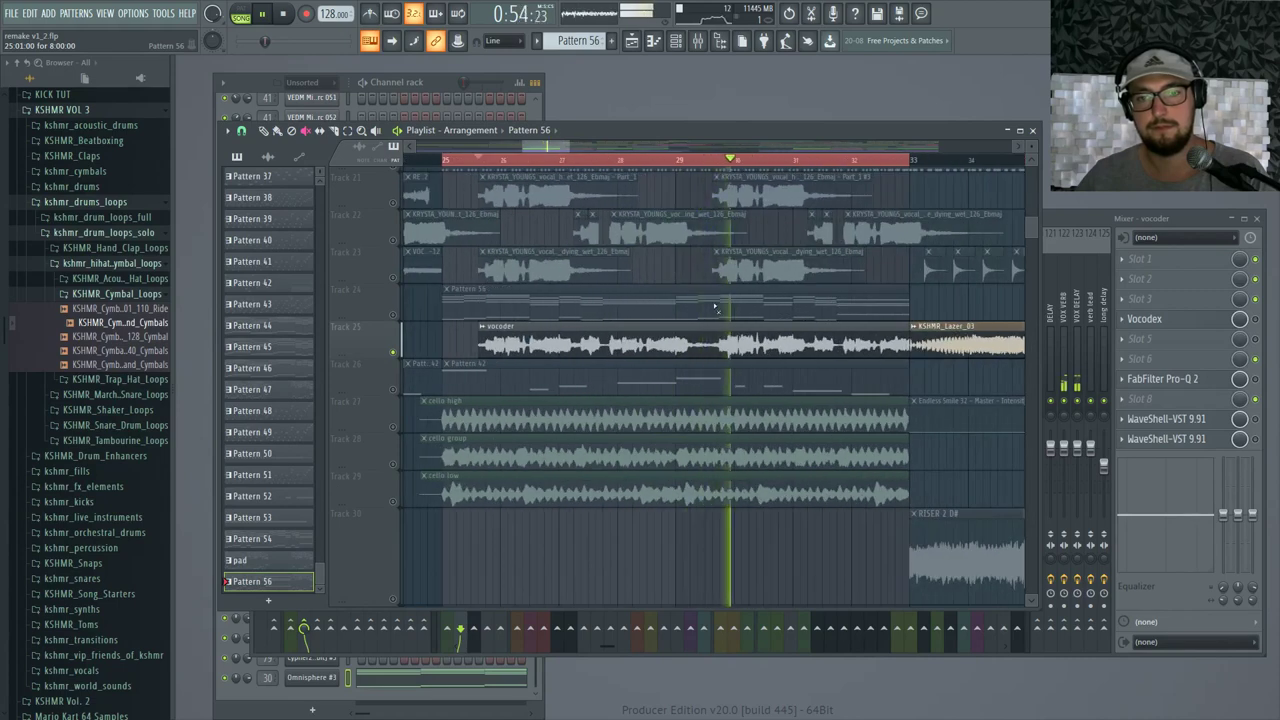
{"action": "scroll", "coordinate": [800, 323], "scroll_direction": "down", "scroll_amount": 3}
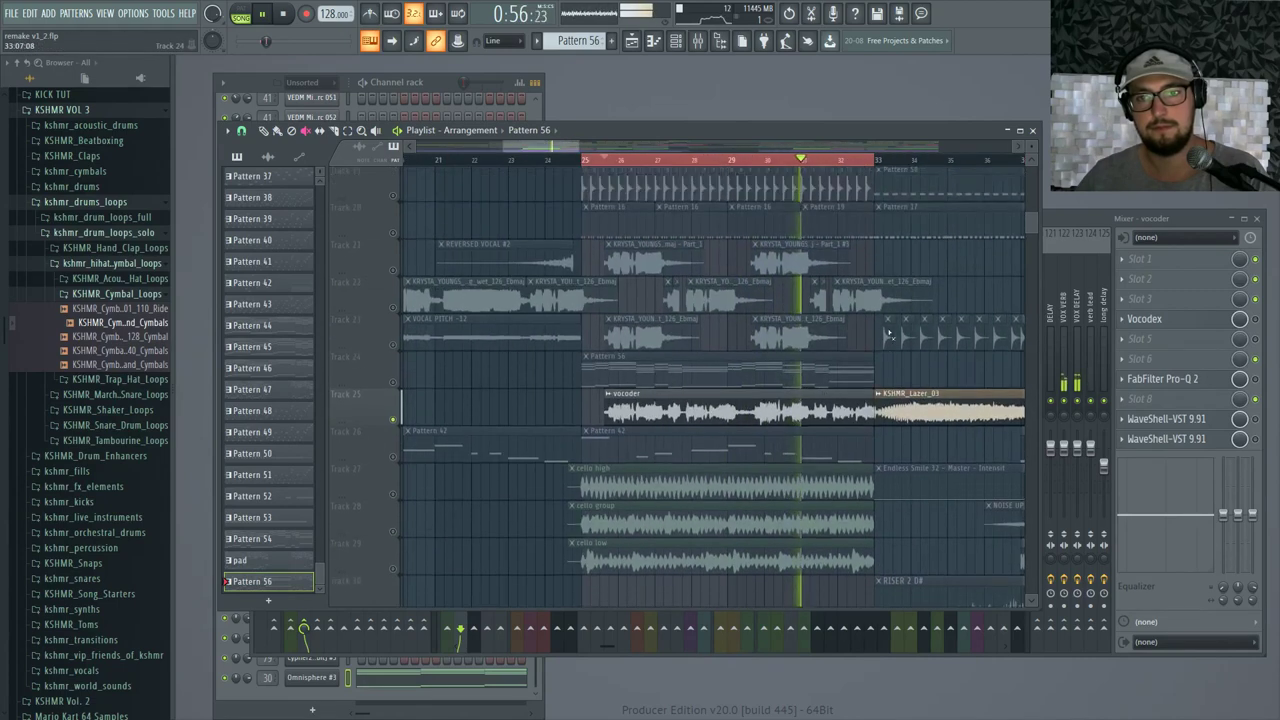
{"action": "scroll", "coordinate": [810, 325], "scroll_direction": "up", "scroll_amount": 2}
{"action": "scroll", "coordinate": [822, 325], "scroll_direction": "down", "scroll_amount": 1}
{"action": "scroll", "coordinate": [910, 325], "scroll_direction": "up", "scroll_amount": 4}
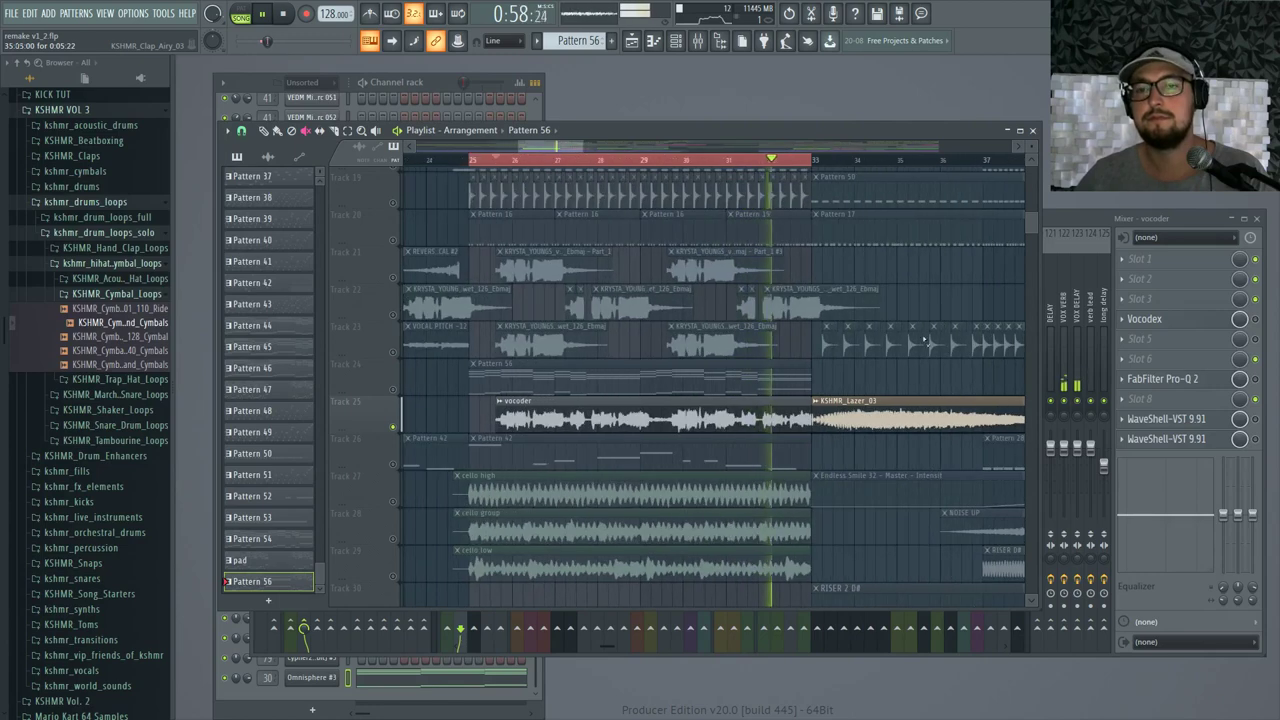
{"action": "scroll", "coordinate": [848, 326], "scroll_direction": "down", "scroll_amount": 2}
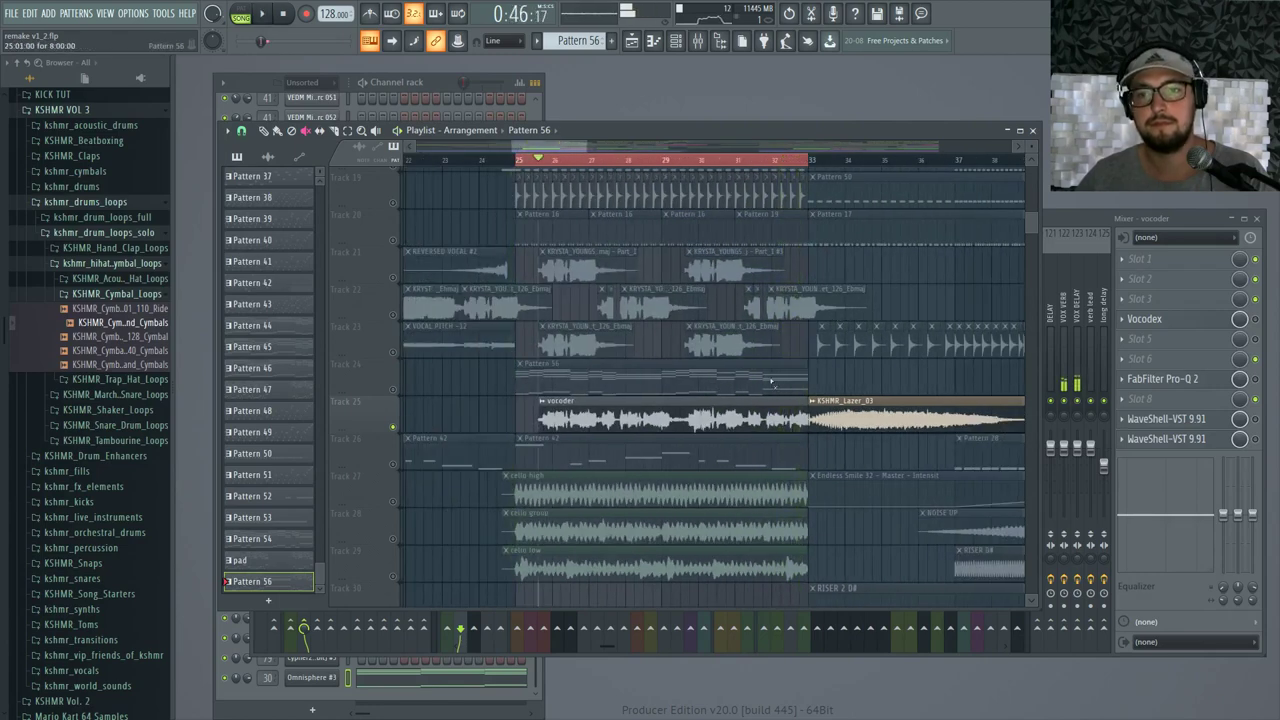
{"action": "scroll", "coordinate": [577, 338], "scroll_direction": "up", "scroll_amount": 3}
{"action": "scroll", "coordinate": [577, 338], "scroll_direction": "down", "scroll_amount": 3}
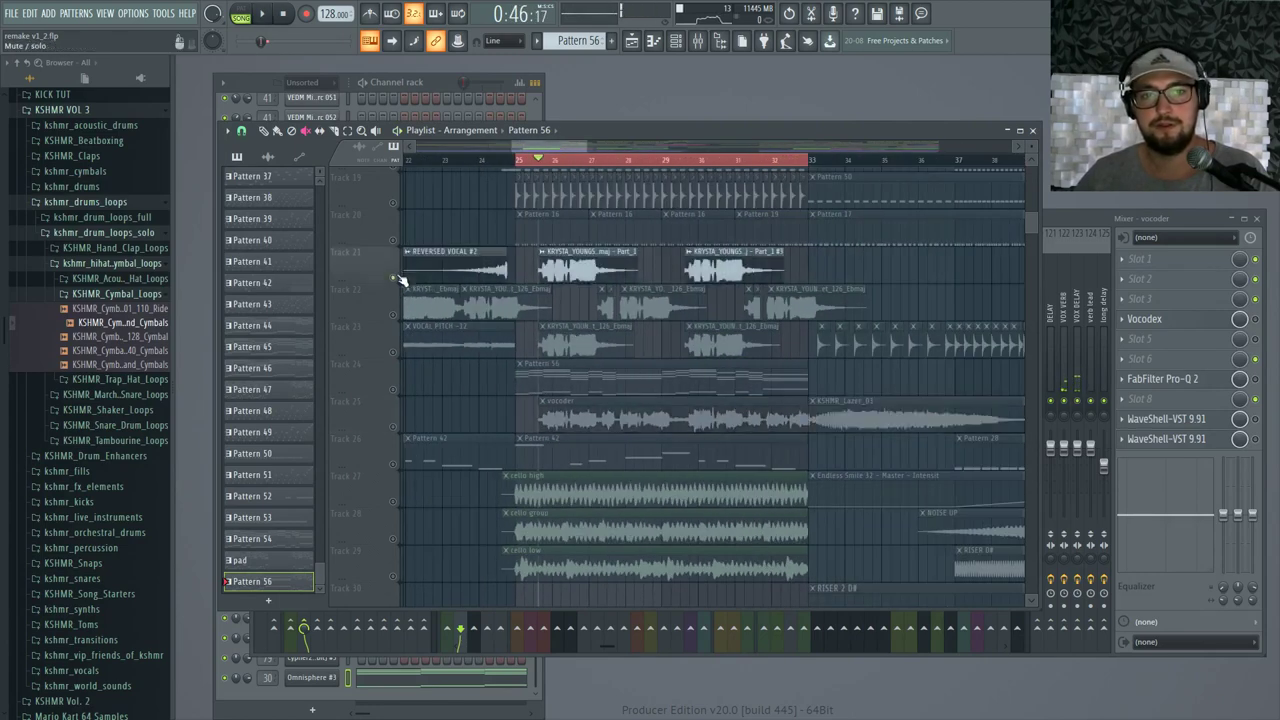
Solo the vocal Tracks 22 and 23 together and listen to the original vocal clips in the selected section
{"action": "right_click", "coordinate": [393, 315]}
{"action": "right_click", "coordinate": [393, 315]}
{"action": "right_click", "coordinate": [393, 352]}
{"action": "left_click", "coordinate": [393, 315]}
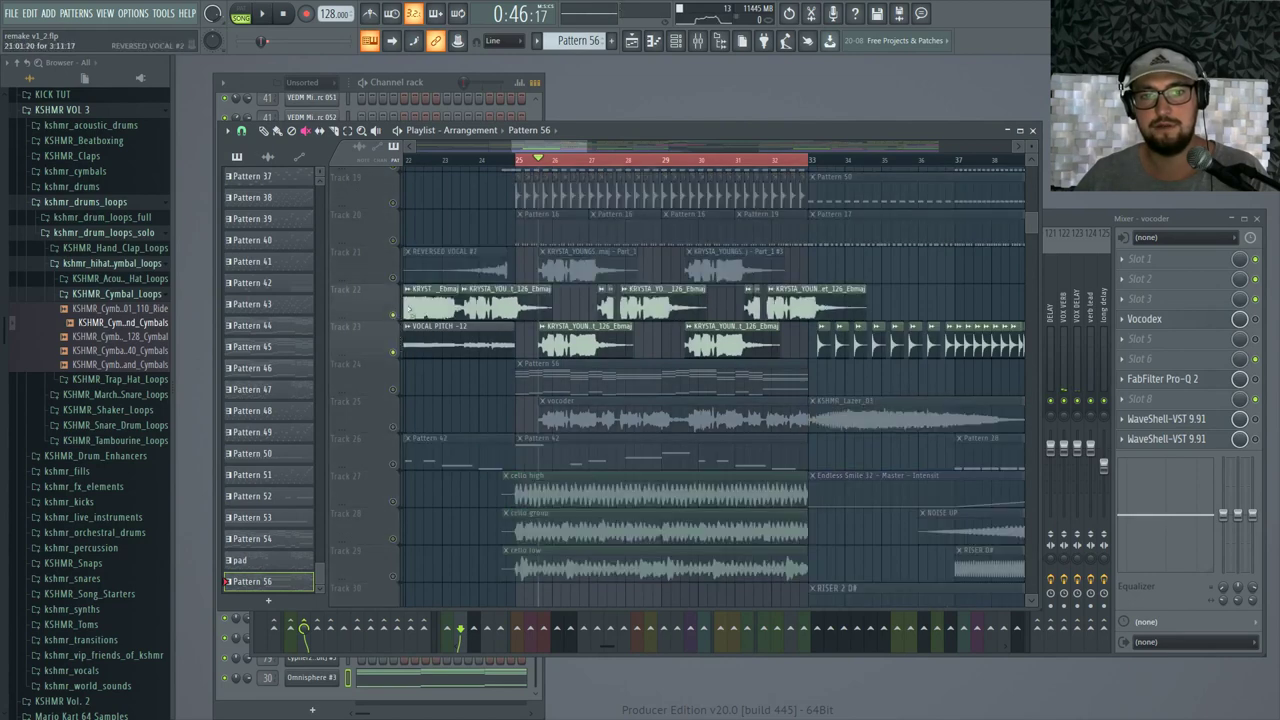
{"action": "key", "text": "space"}
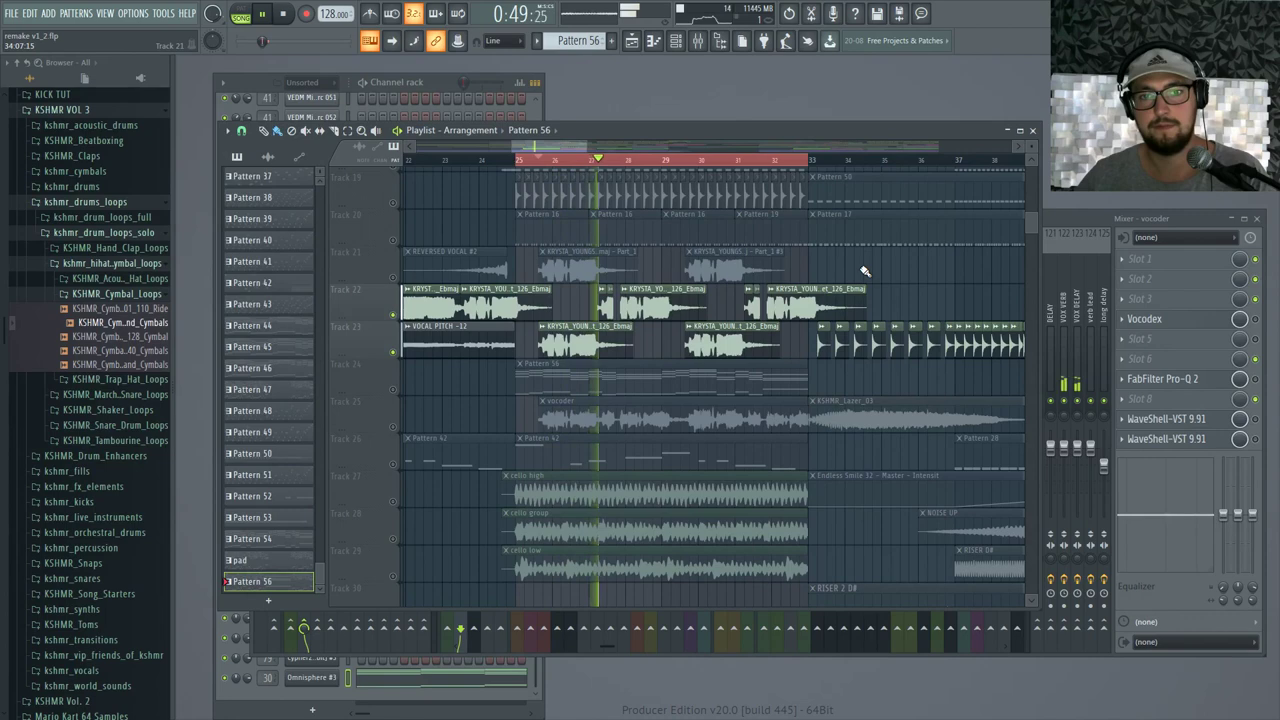
{"action": "key", "text": "space"}
Open the channel of the vocal clip on Track 23 and show its VOCAL track in the mixer
{"action": "double_click", "coordinate": [632, 343]}
{"action": "key", "text": "F9"}
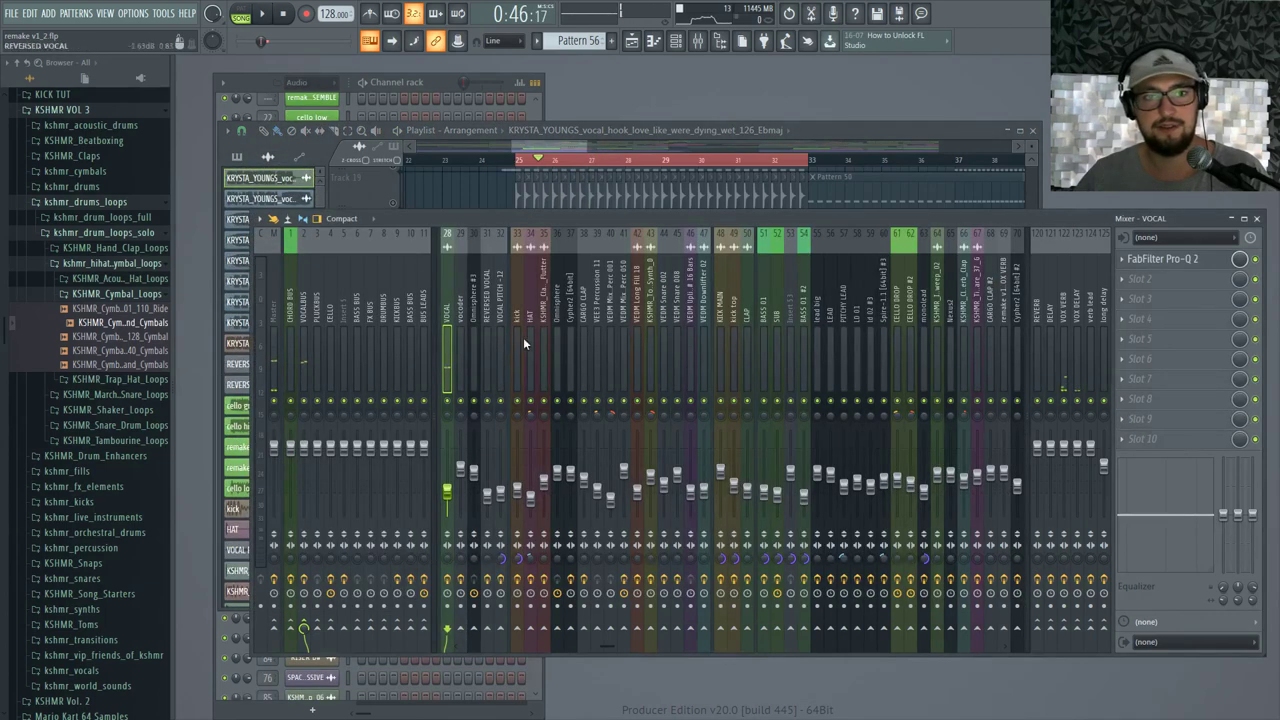
{"action": "right_click", "coordinate": [447, 230]}
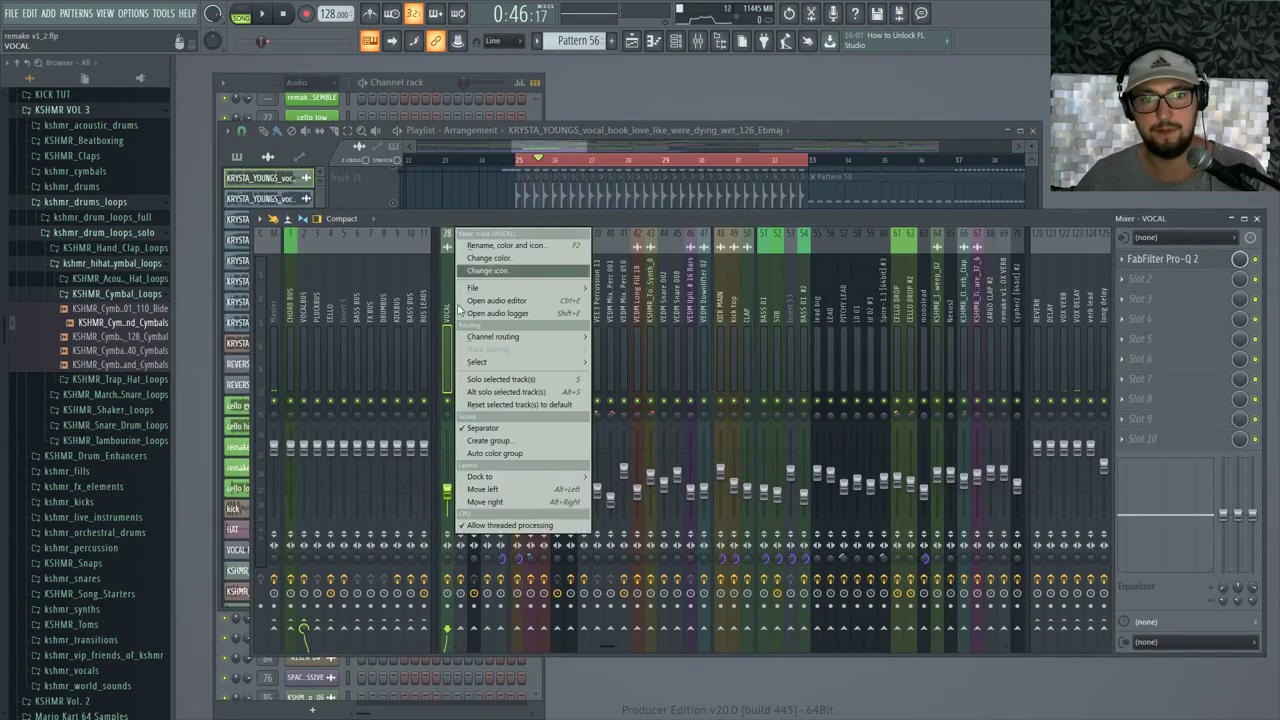
{"action": "left_click", "coordinate": [497, 191]}
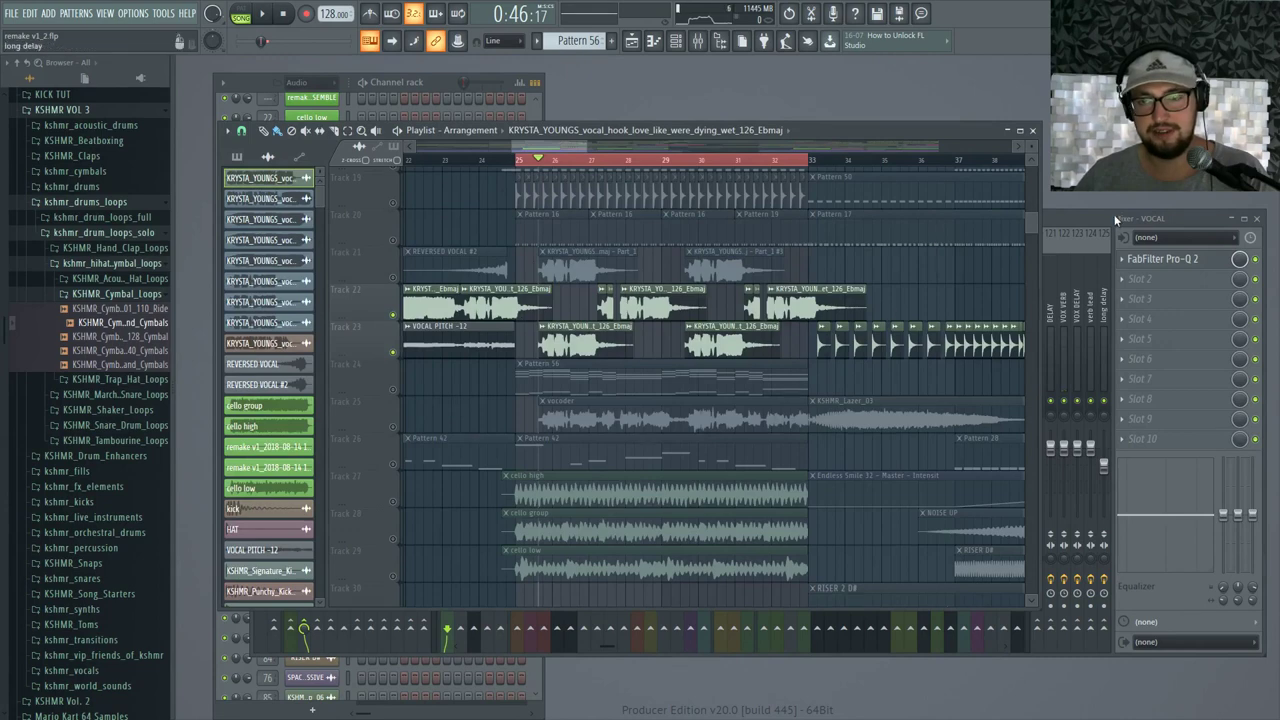
{"action": "left_click", "coordinate": [1114, 214]}
{"action": "left_click_drag", "start_coordinate": [1007, 223], "coordinate": [1042, 220]}
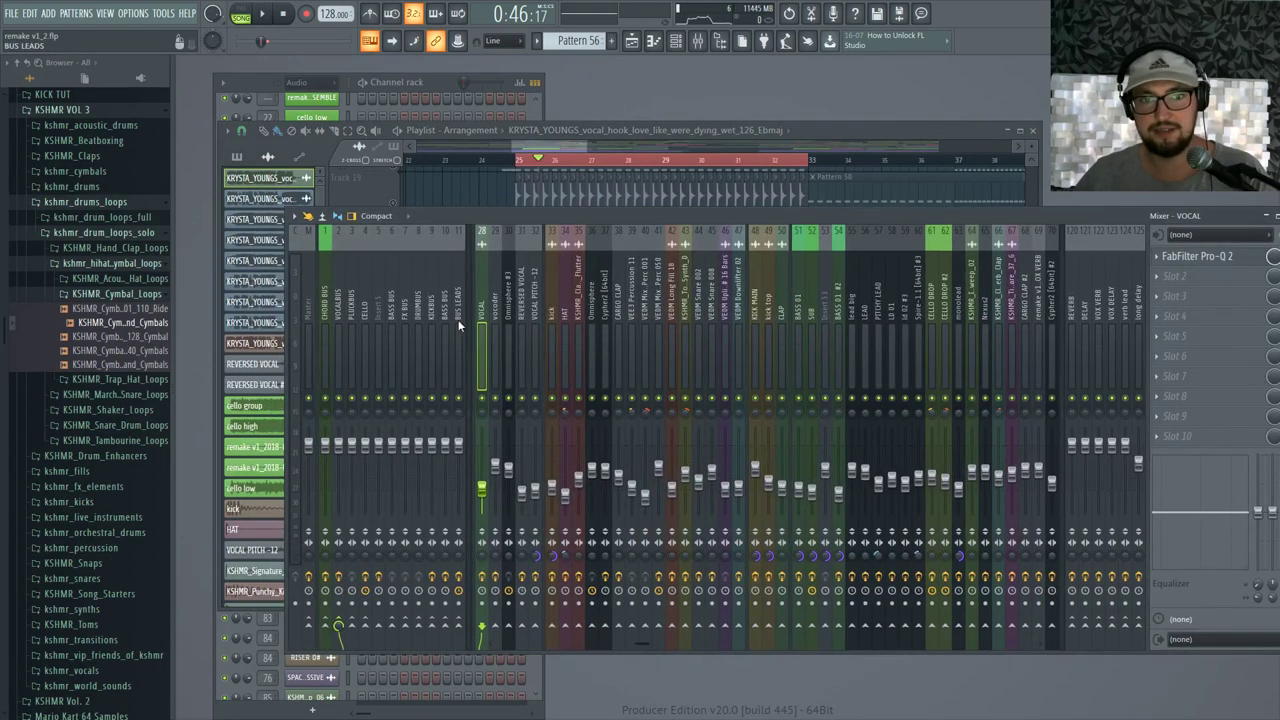
Replace the effect in slot 4 of the vocoder mixer track with a fresh Vocodex
{"action": "left_click", "coordinate": [494, 315]}
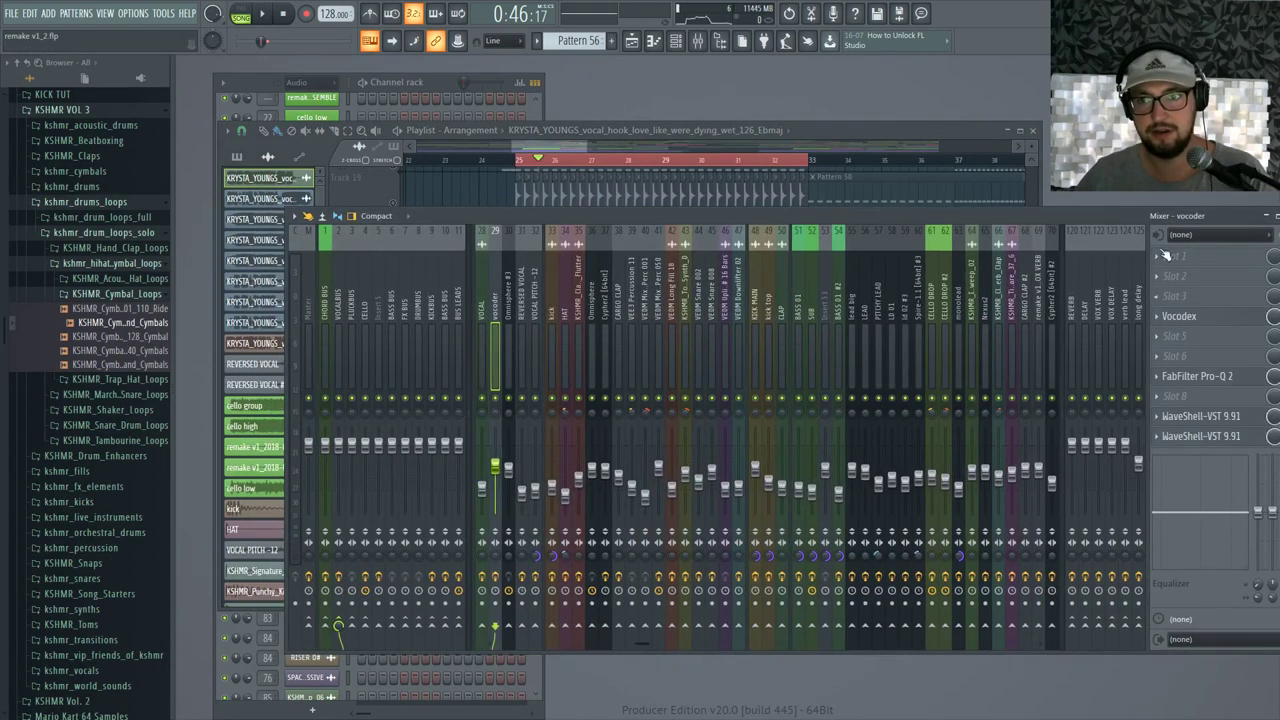
{"action": "left_click_drag", "start_coordinate": [1140, 216], "coordinate": [1092, 230]}
{"action": "left_click", "coordinate": [1109, 330]}
{"action": "mouse_move", "coordinate": [1113, 346]}
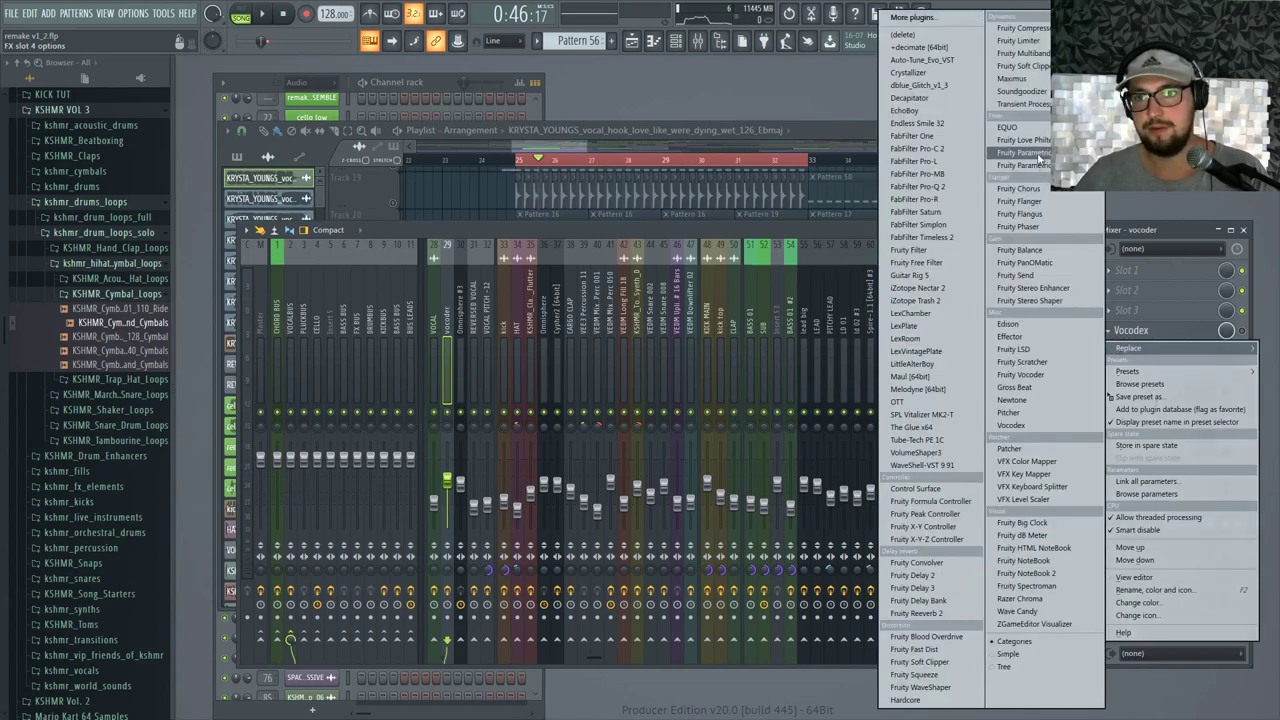
{"action": "left_click", "coordinate": [1010, 425]}
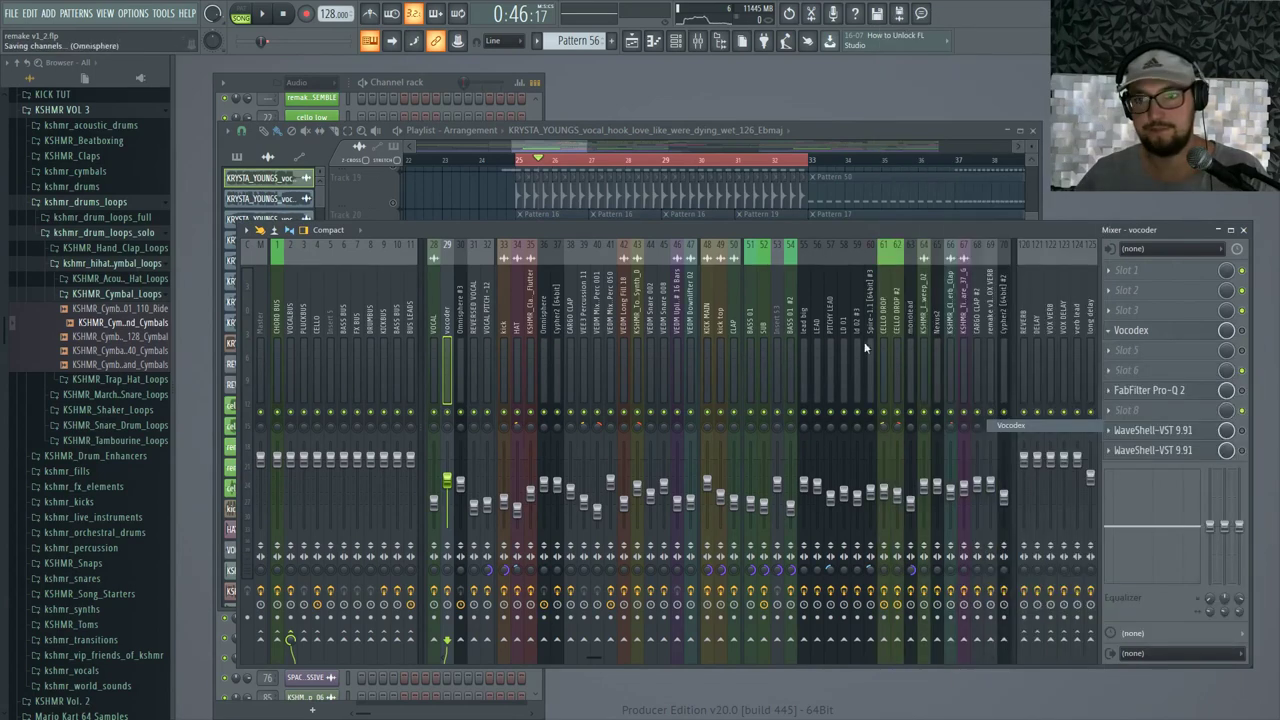
Examine the Vocodex window's controls, including the draft and threaded options, and close the plugin
{"action": "left_click_drag", "start_coordinate": [660, 232], "coordinate": [649, 249]}
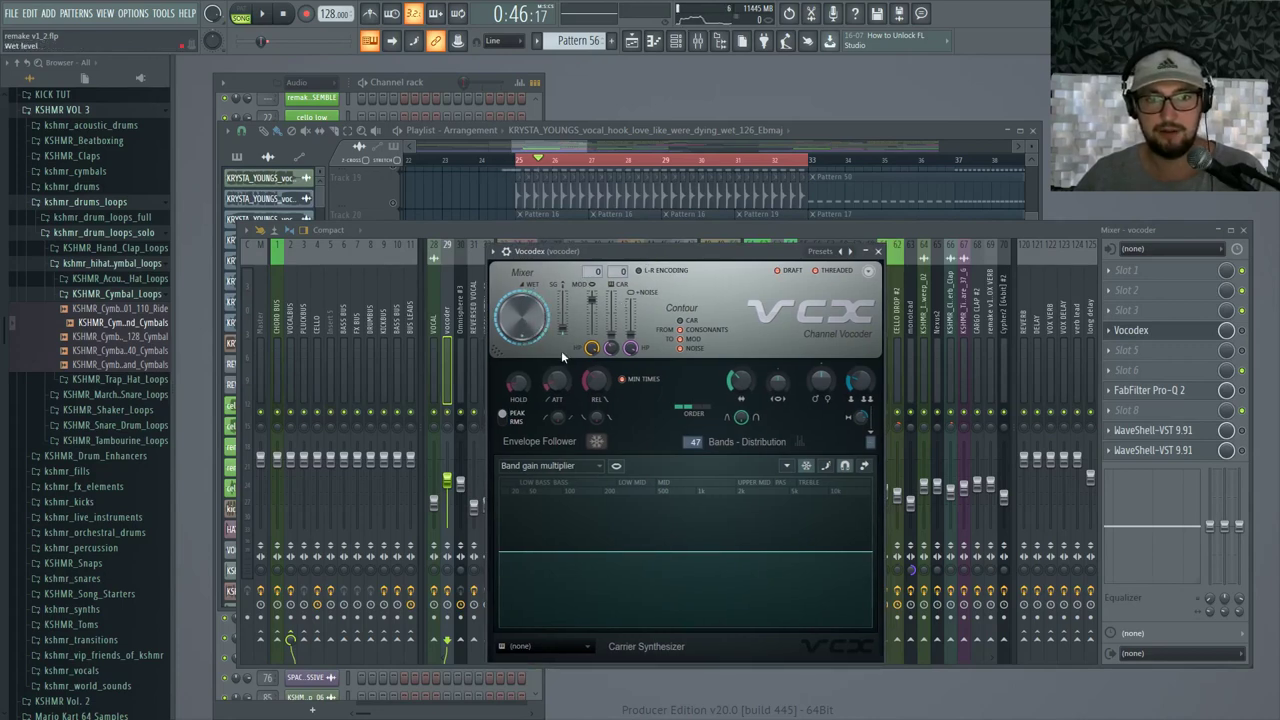
{"action": "left_click_drag", "start_coordinate": [655, 251], "coordinate": [650, 197]}
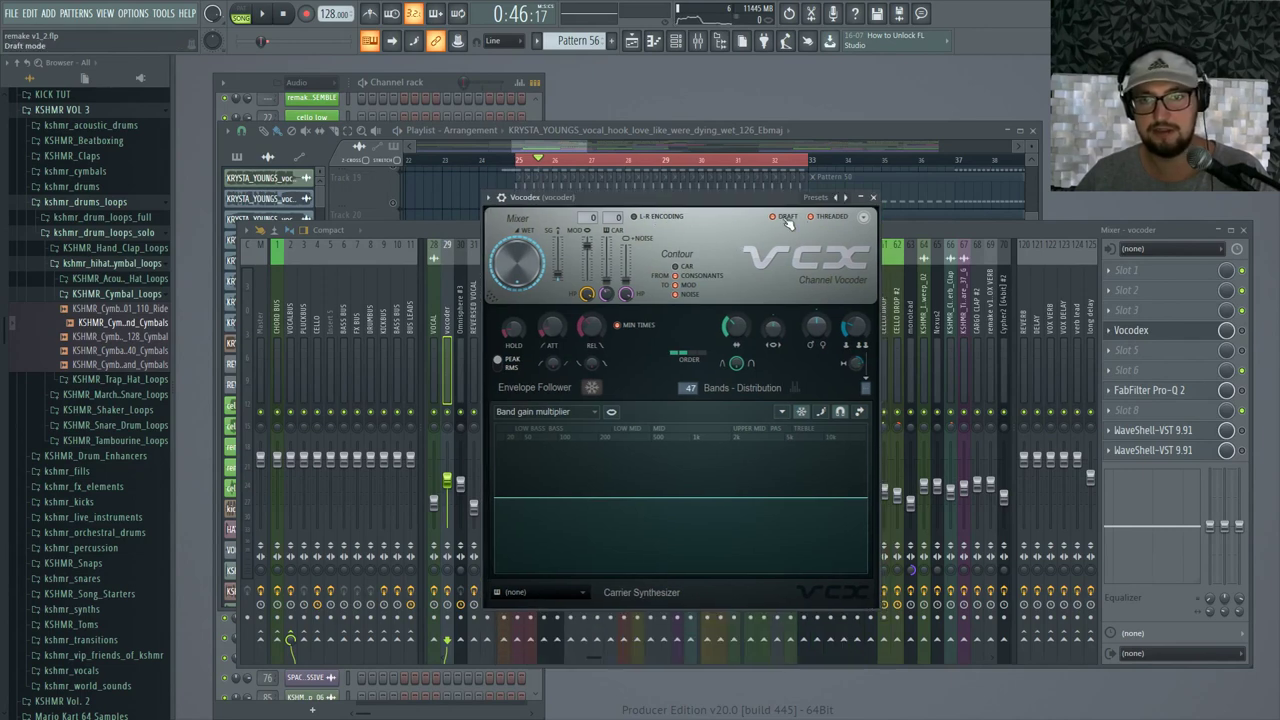
{"action": "left_click_drag", "start_coordinate": [766, 198], "coordinate": [772, 254]}
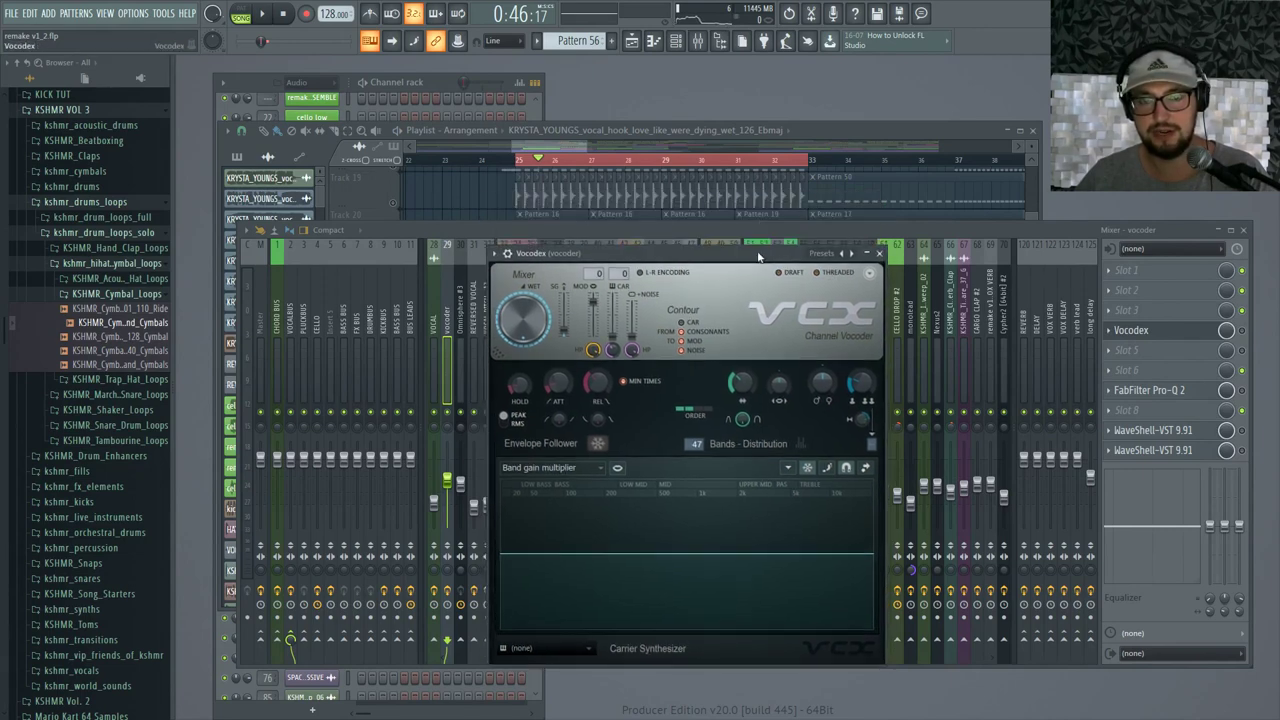
{"action": "left_click", "coordinate": [879, 253]}
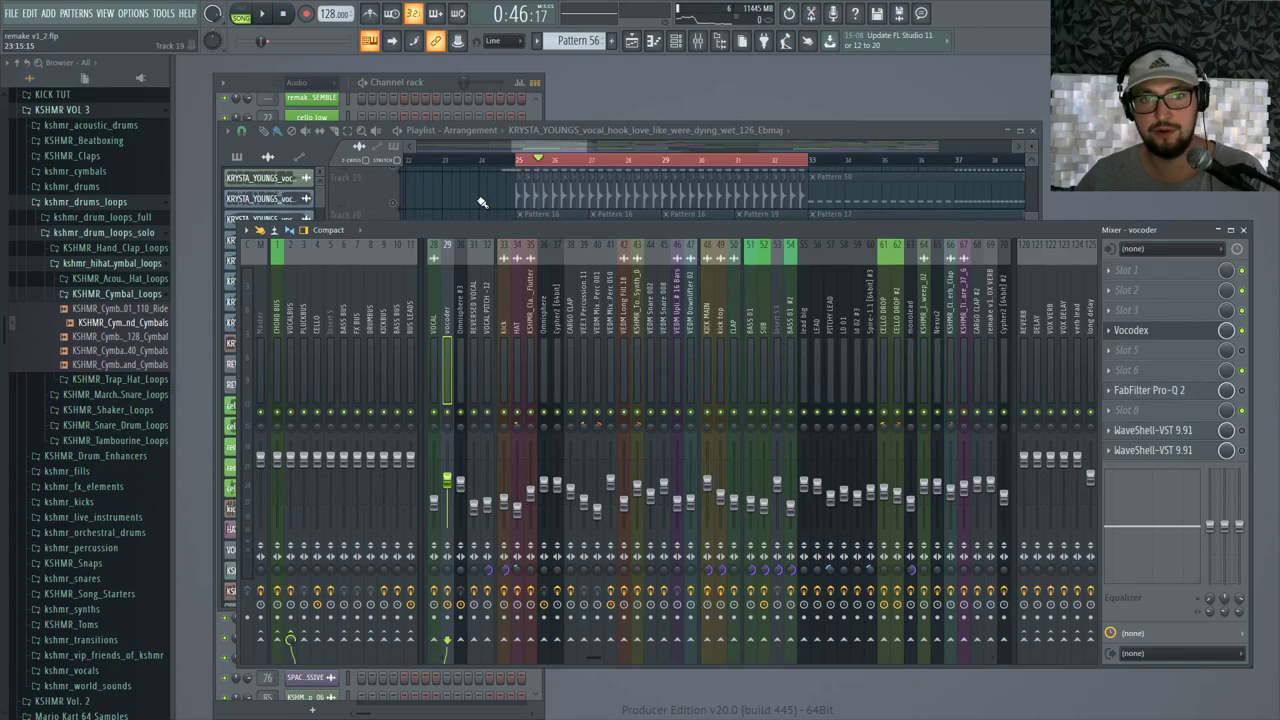
Open the Omnisphere #3 instrument from the Unsorted channel group and bring the mixer forward at its track
{"action": "key", "text": "F5"}
{"action": "key", "text": "F5"}
{"action": "left_click", "coordinate": [441, 90]}
{"action": "left_click", "coordinate": [318, 85]}
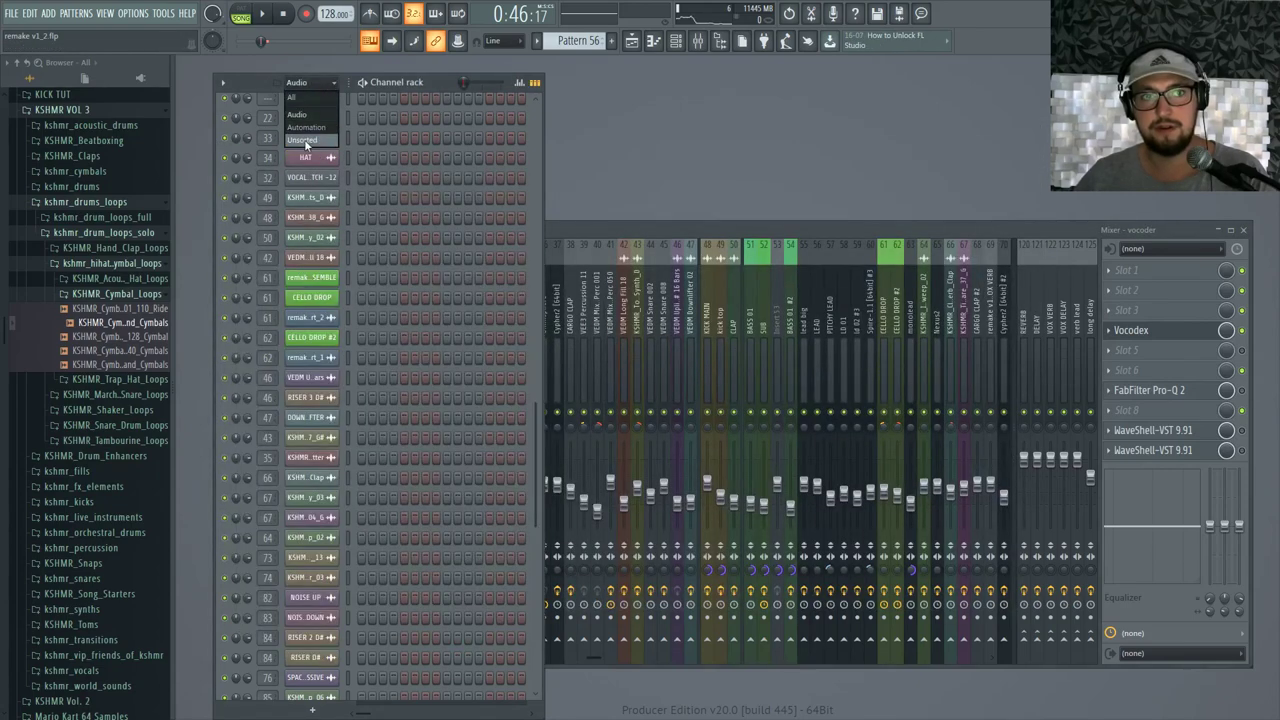
{"action": "left_click", "coordinate": [304, 140]}
{"action": "left_click", "coordinate": [328, 678]}
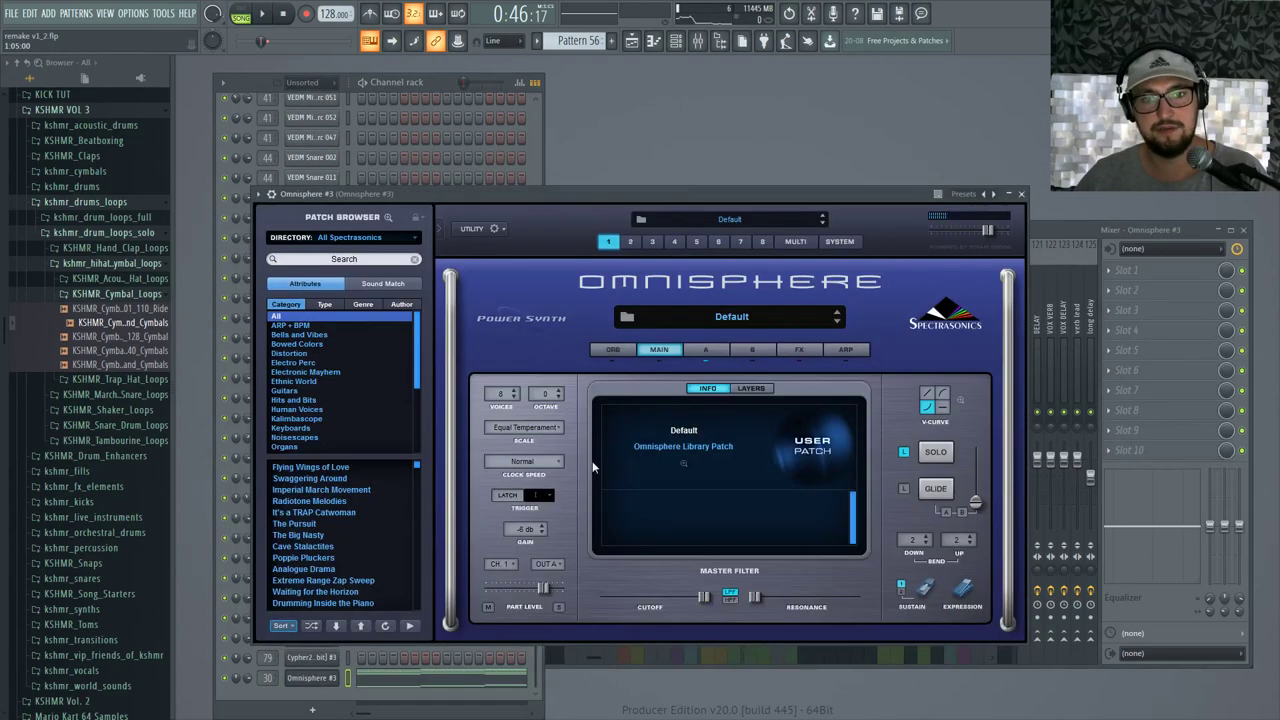
{"action": "left_click", "coordinate": [1085, 228]}
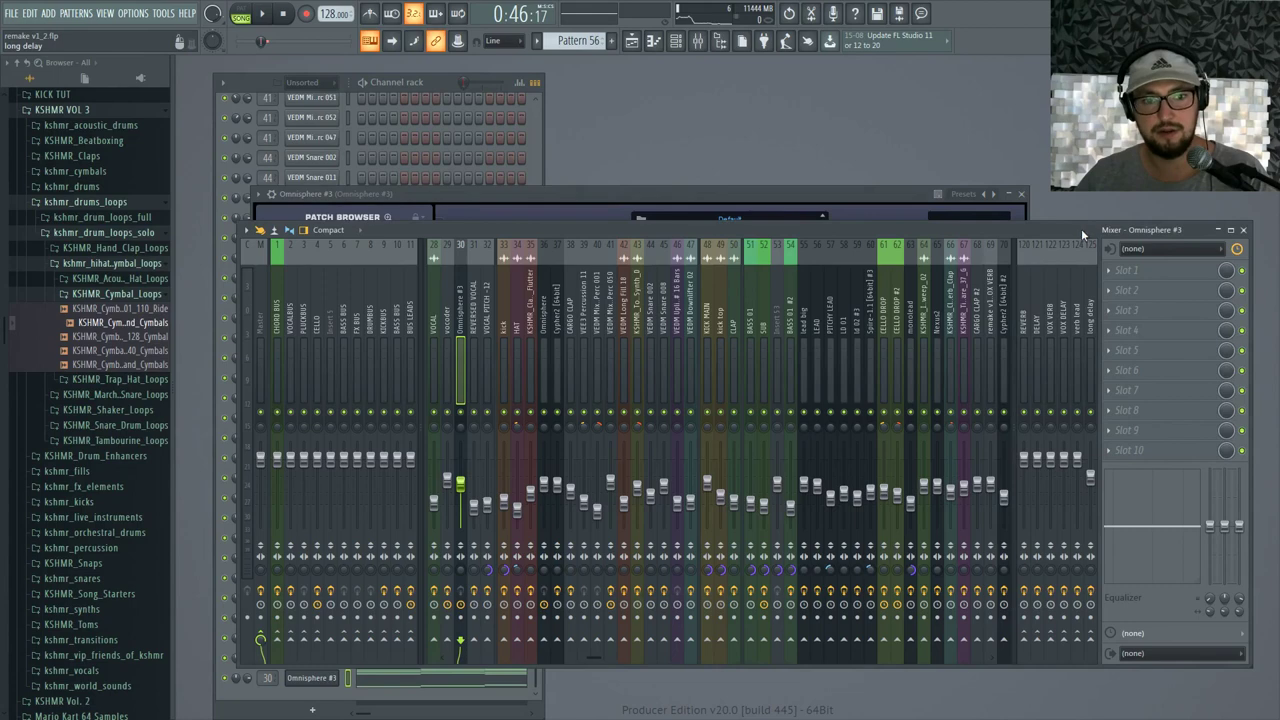
Bring up the Omnisphere #3 instrument window, look over its Default patch, and close it
{"action": "left_click", "coordinate": [701, 190]}
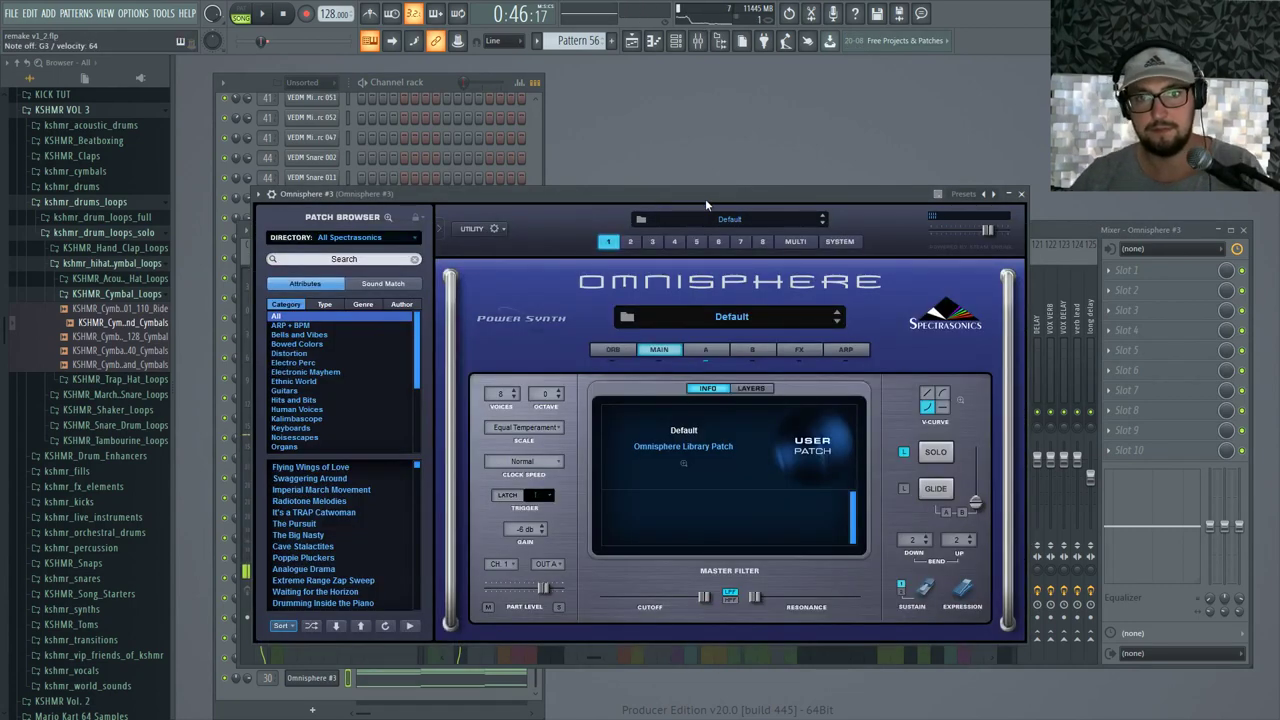
{"action": "mouse_move", "coordinate": [705, 199]}
{"action": "left_mouse_down"}
{"action": "mouse_move", "coordinate": [774, 181]}
{"action": "mouse_move", "coordinate": [708, 187]}
{"action": "left_mouse_up"}
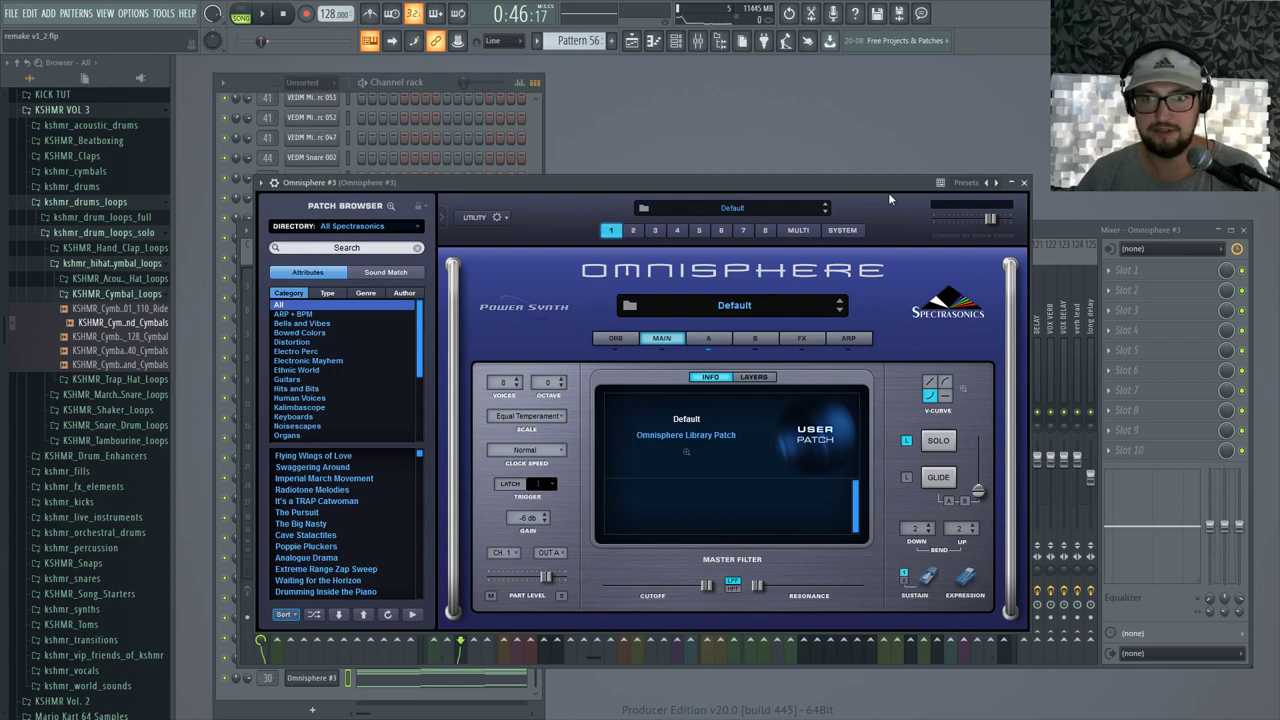
{"action": "left_click", "coordinate": [1022, 182]}
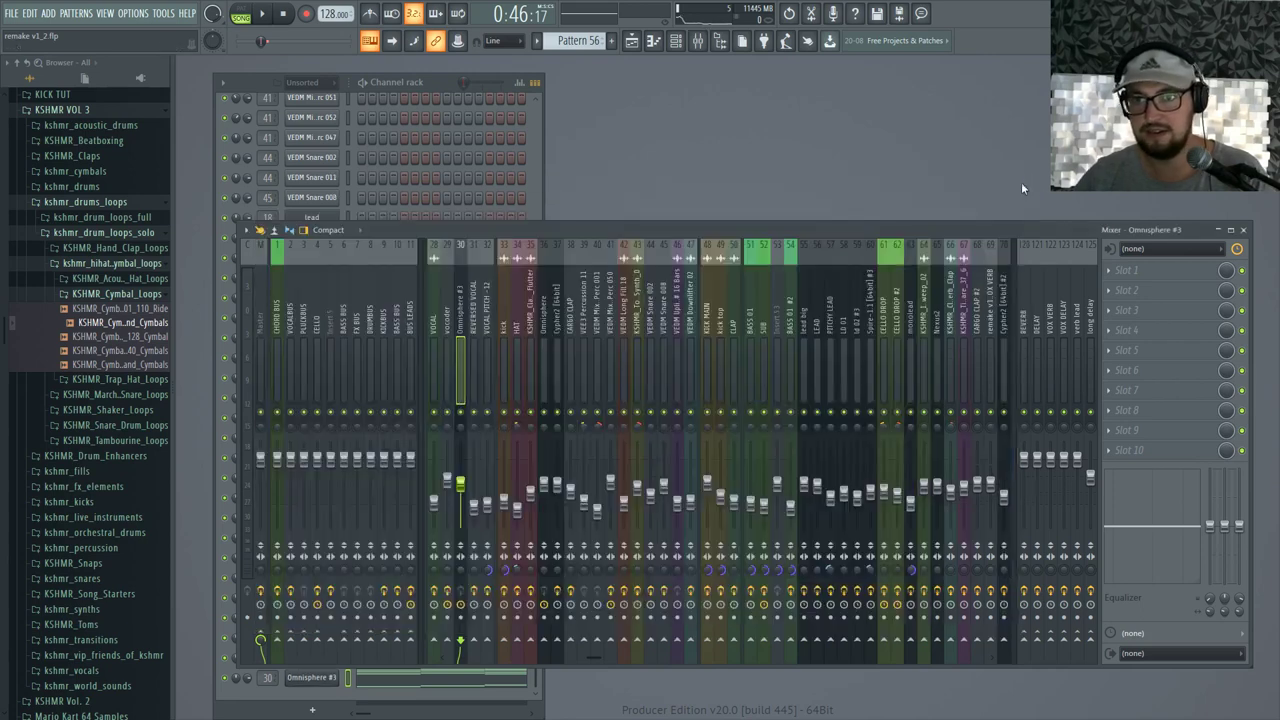
Route the Omnisphere #3 mixer track into the vocoder track, and inspect the VOCAL and vocoder tracks in the mixer
{"action": "right_click", "coordinate": [466, 332]}
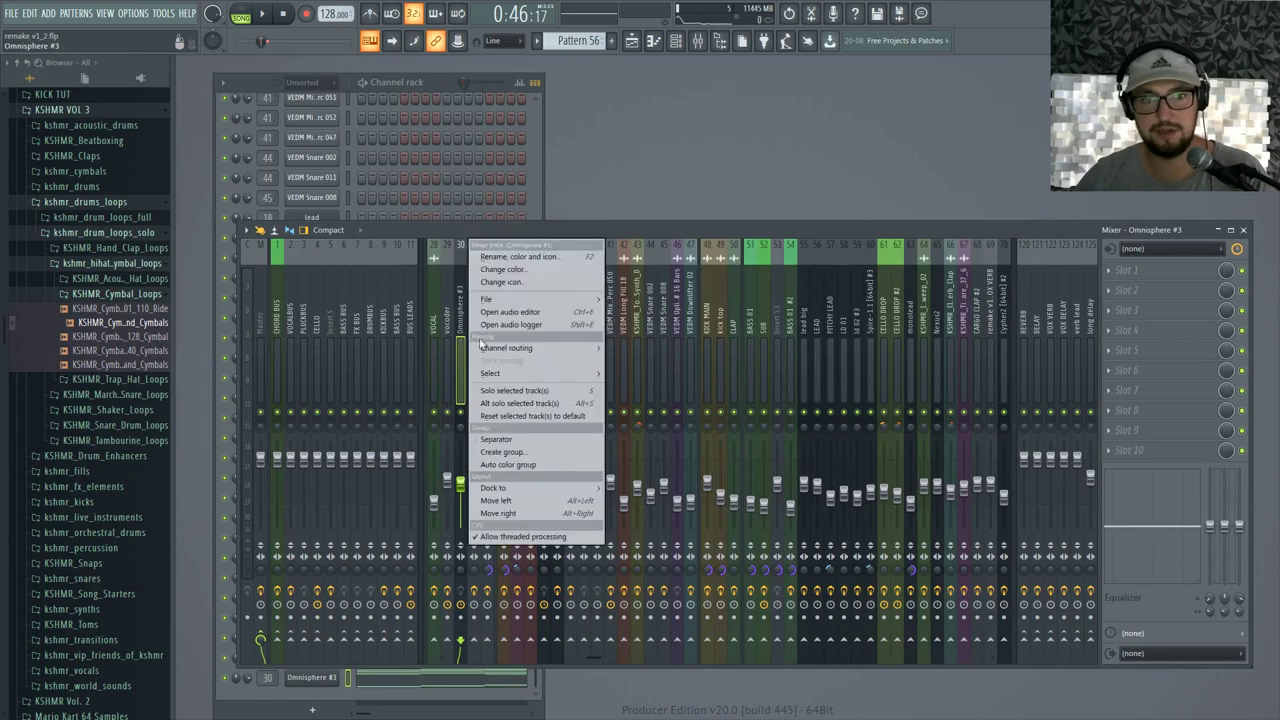
{"action": "mouse_move", "coordinate": [506, 349]}
{"action": "left_click", "coordinate": [608, 352]}
{"action": "left_click_drag", "start_coordinate": [534, 228], "coordinate": [614, 235]}
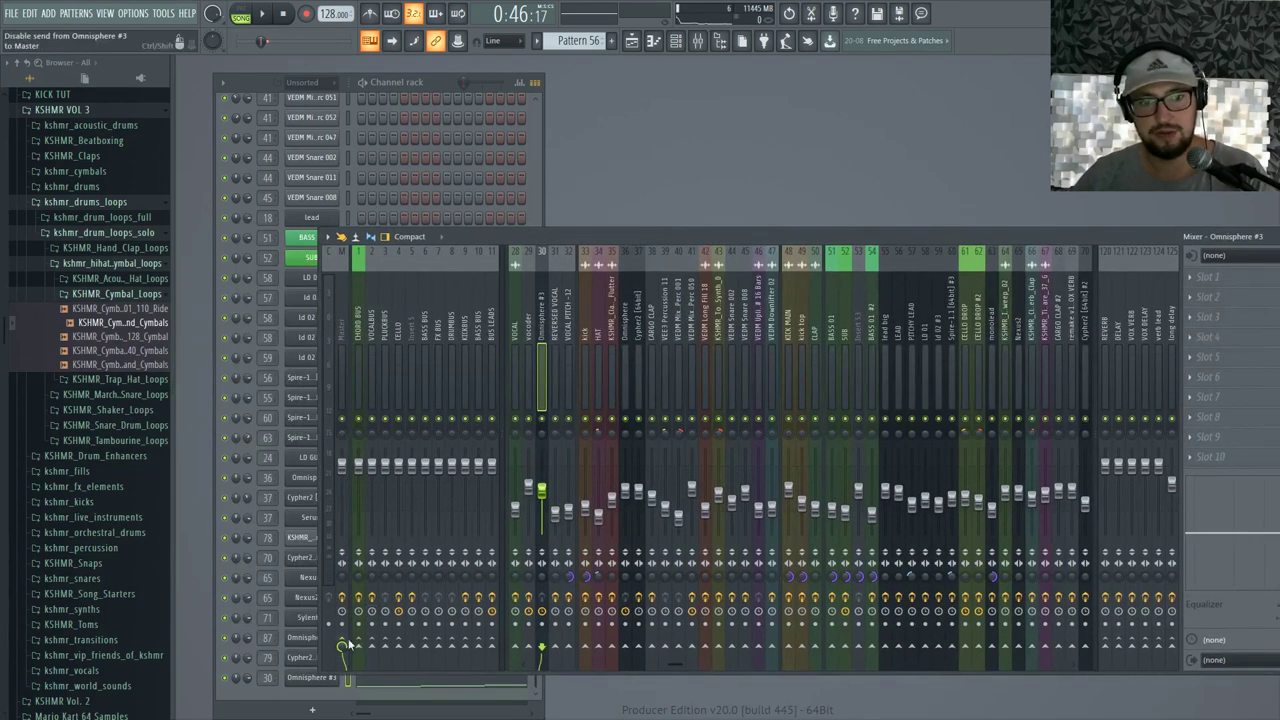
{"action": "left_click", "coordinate": [530, 648]}
{"action": "left_click", "coordinate": [518, 365]}
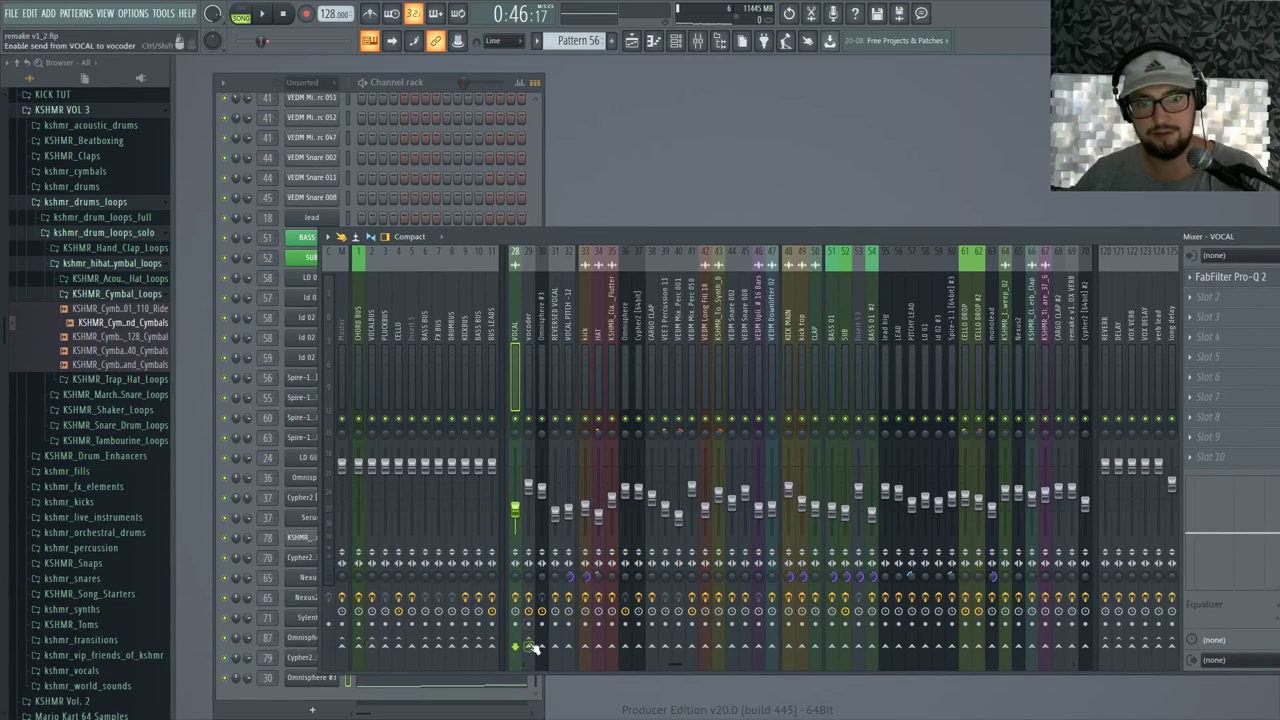
{"action": "left_click", "coordinate": [501, 297]}
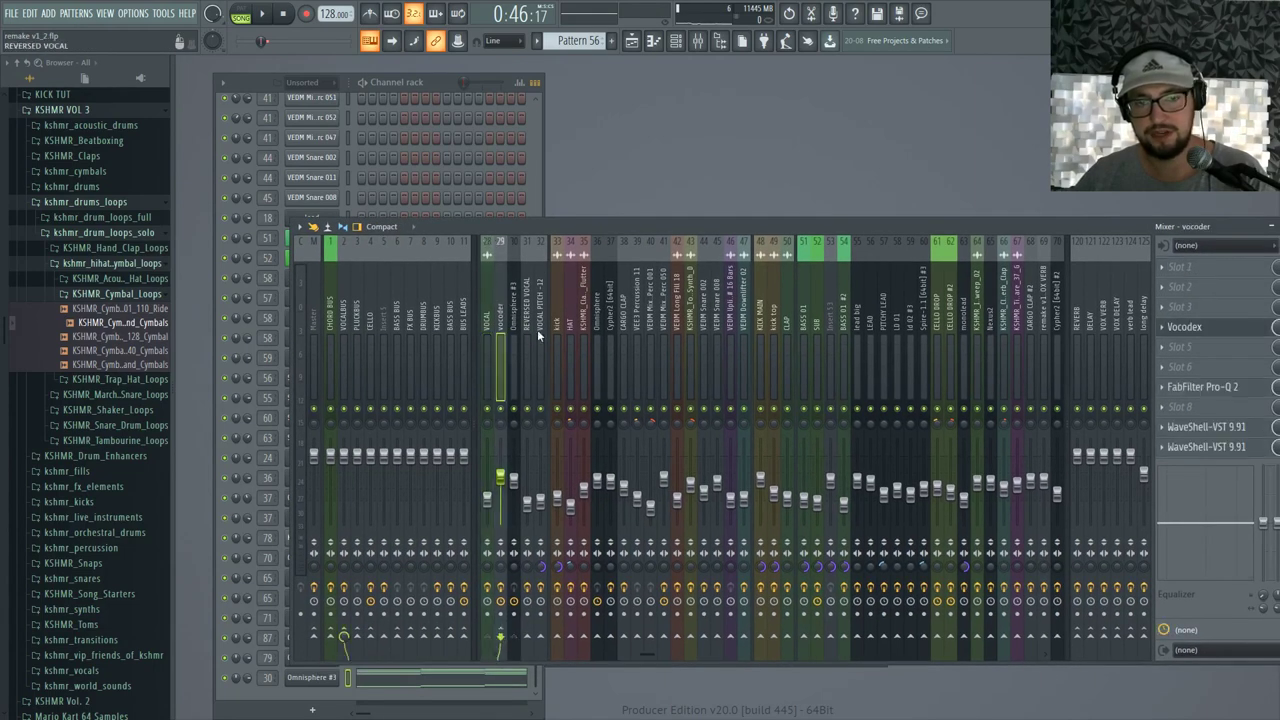
Open the Vocodex effect in slot 4 of the vocoder mixer track
{"action": "left_click_drag", "start_coordinate": [740, 211], "coordinate": [686, 204]}
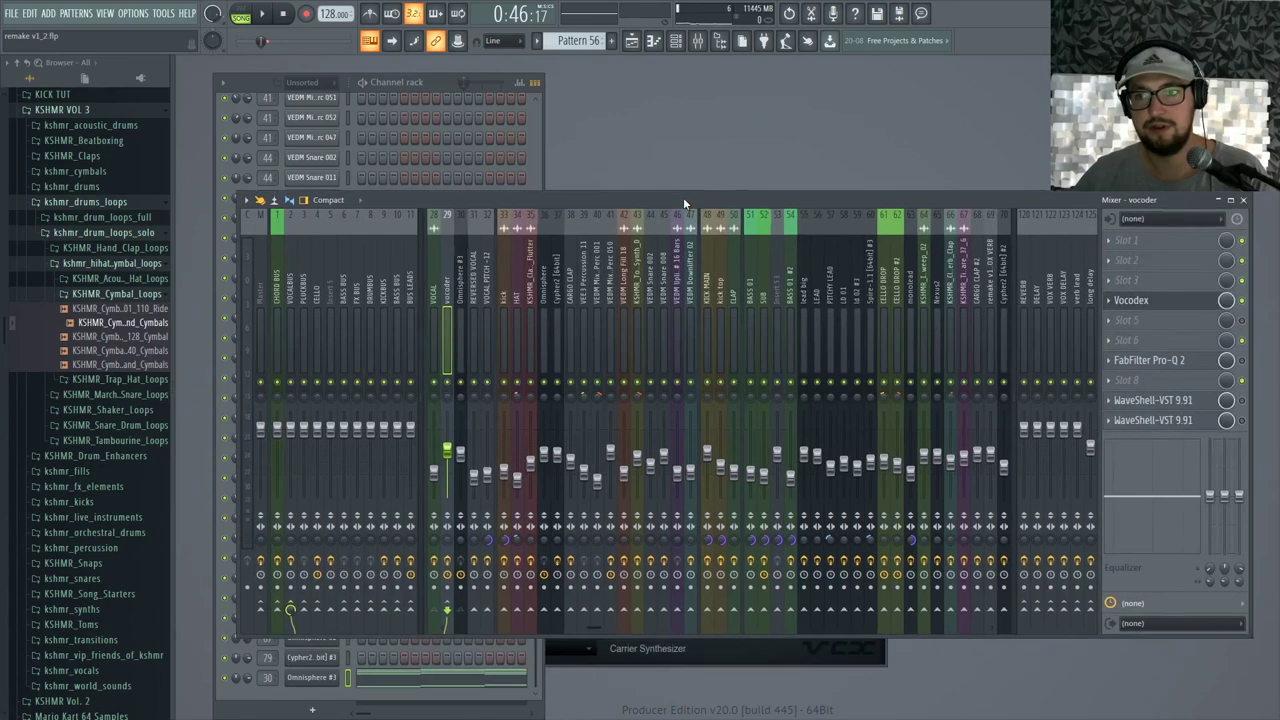
{"action": "left_click", "coordinate": [1160, 300]}
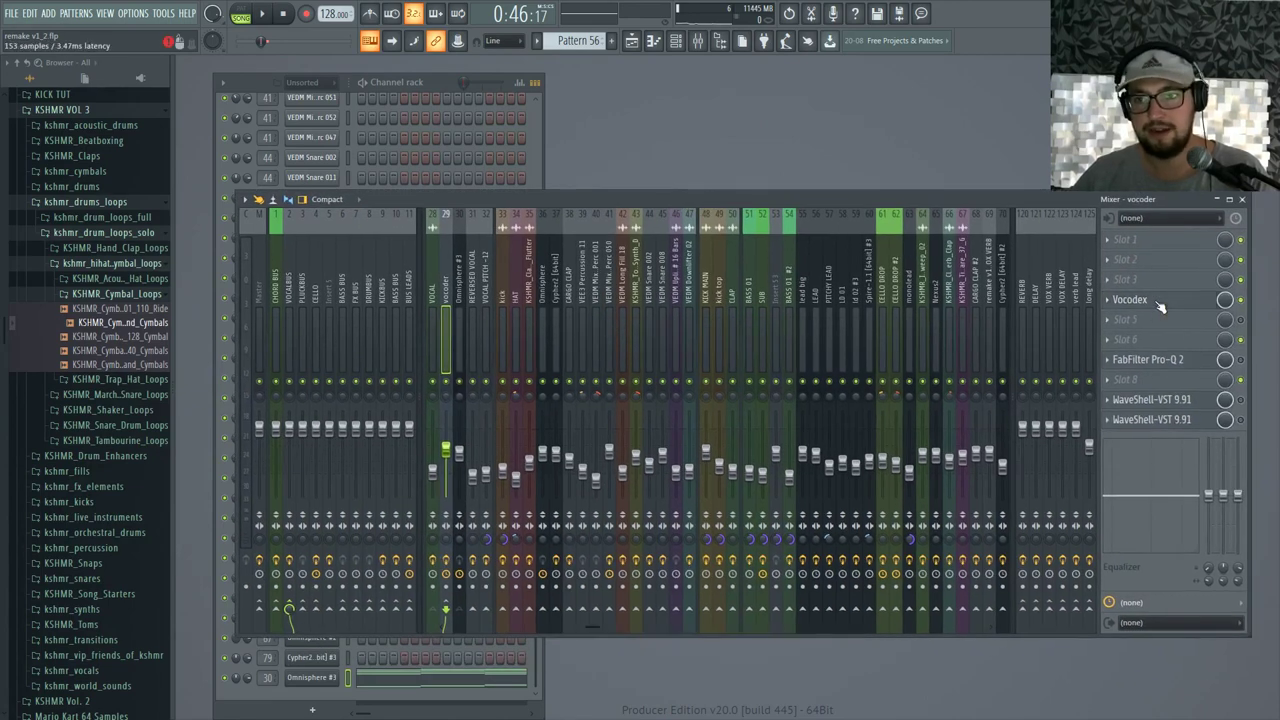
{"action": "left_click", "coordinate": [1158, 303]}
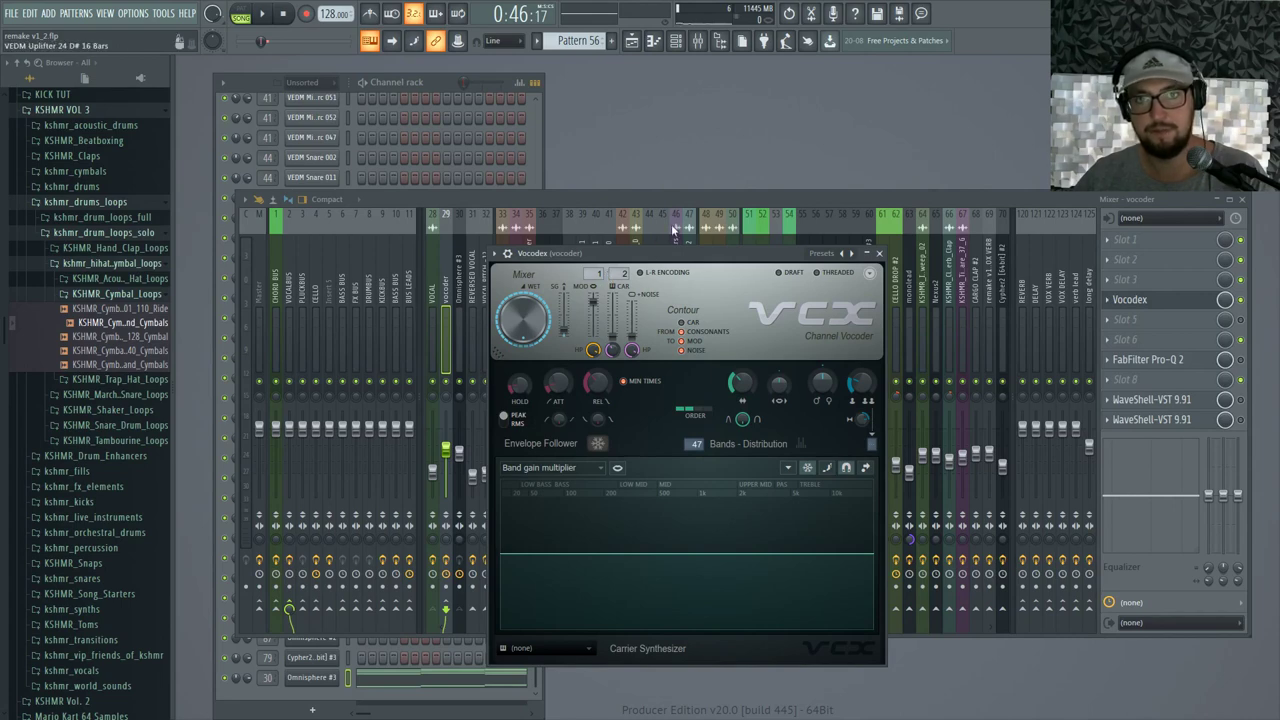
Show the playlist and play the vocal clips from just before bar 25, and stop playback
{"action": "left_click", "coordinate": [697, 195]}
{"action": "key", "text": "F5"}
{"action": "key", "text": "space"}
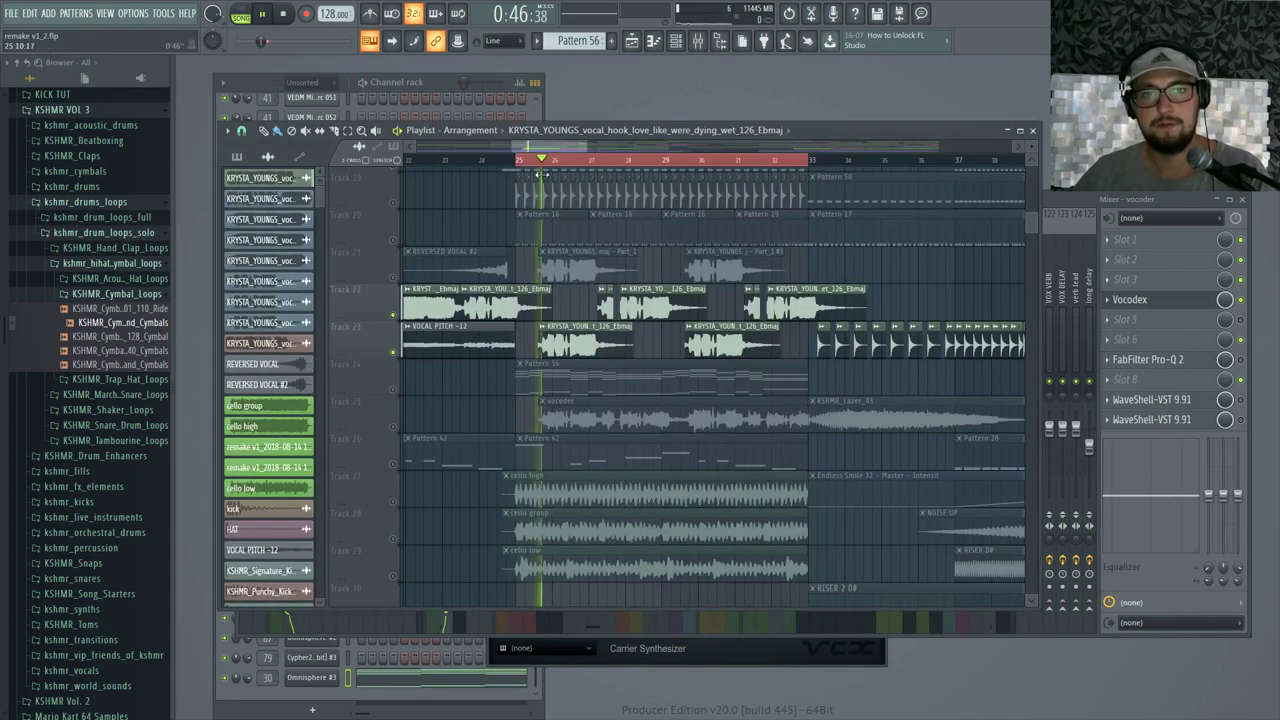
{"action": "left_click", "coordinate": [510, 160]}
{"action": "scroll", "coordinate": [514, 163], "scroll_direction": "up", "scroll_amount": 2}
{"action": "scroll", "coordinate": [583, 277], "scroll_direction": "up", "scroll_amount": 2}
{"action": "scroll", "coordinate": [560, 276], "scroll_direction": "down", "scroll_amount": 3}
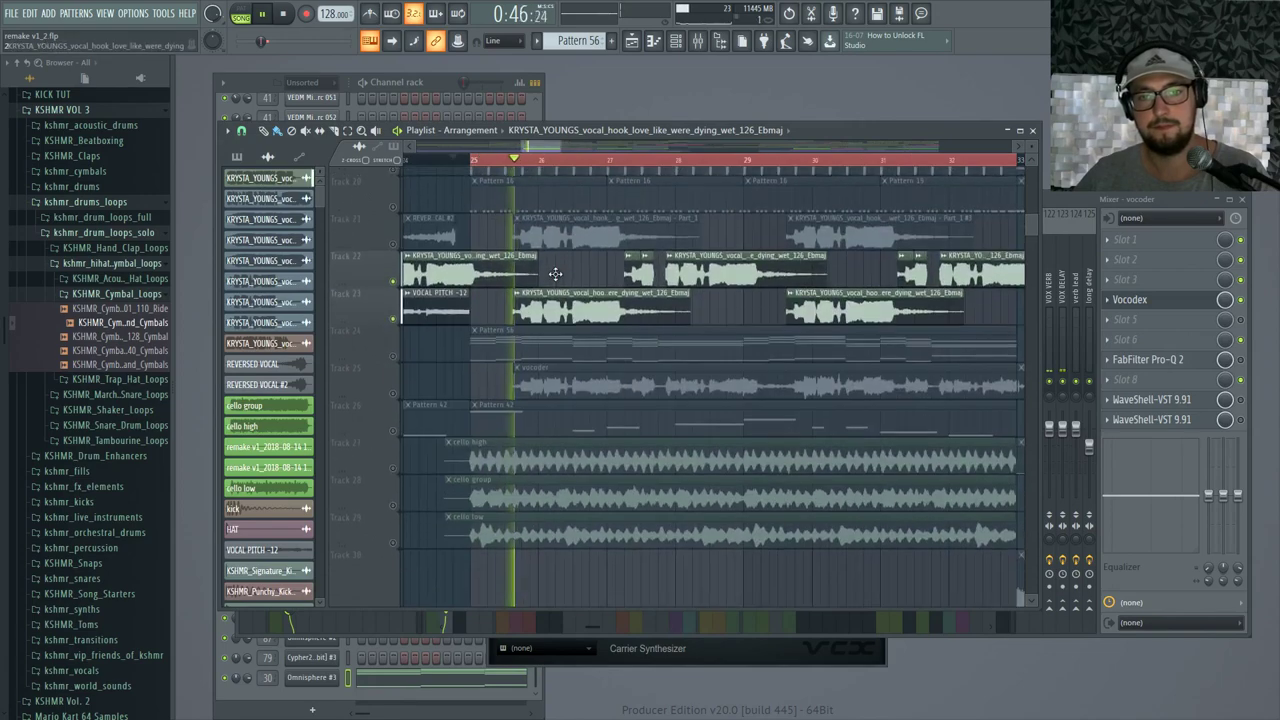
{"action": "key", "text": "space"}
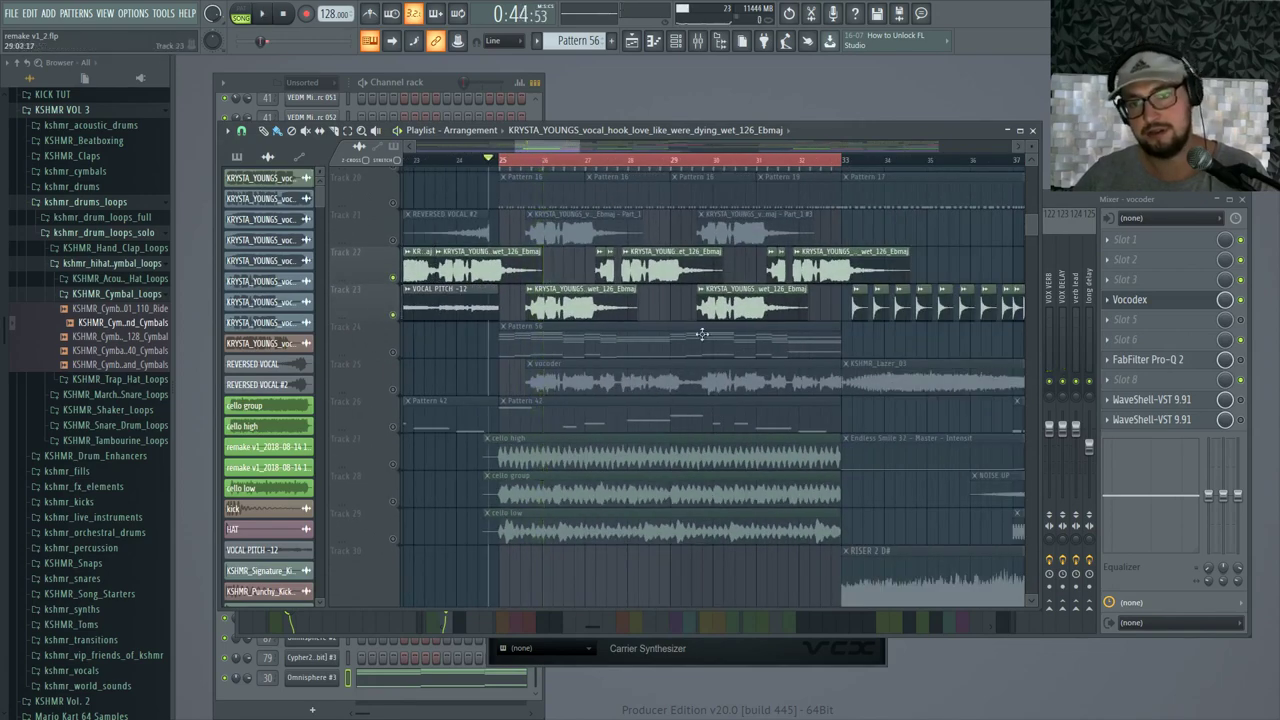
Open the Pattern 56 clip's Omnisphere #3 notes in the piano roll, examine the chord progression, and close the piano roll
{"action": "scroll", "coordinate": [702, 334], "scroll_direction": "up", "scroll_amount": 6}
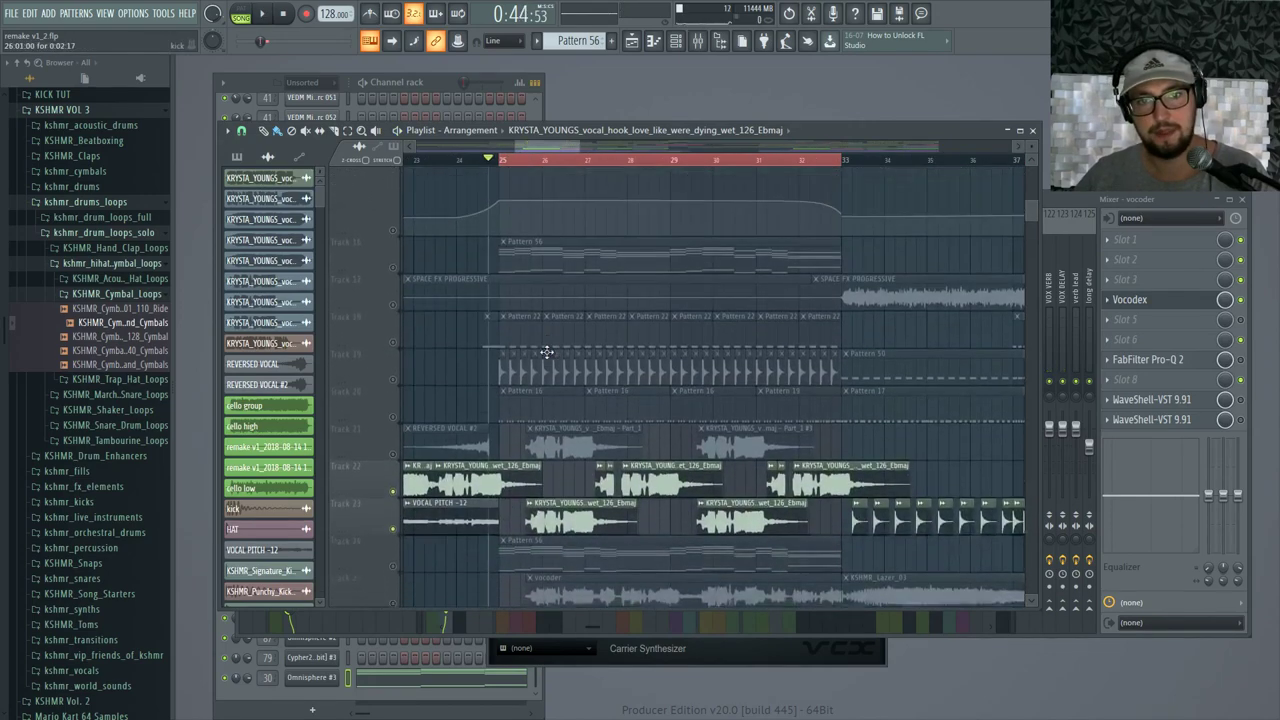
{"action": "scroll", "coordinate": [547, 352], "scroll_direction": "down", "scroll_amount": 6}
{"action": "double_click", "coordinate": [548, 384]}
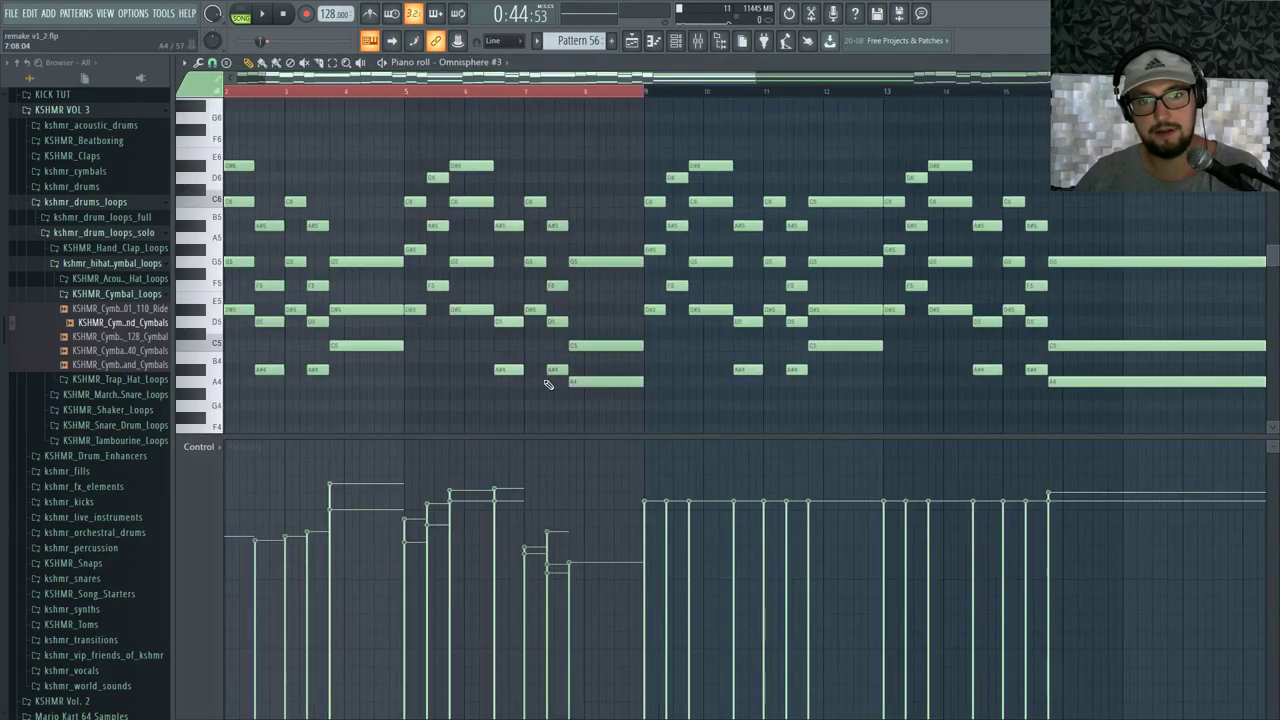
{"action": "scroll", "coordinate": [547, 384], "scroll_direction": "down", "scroll_amount": 3}
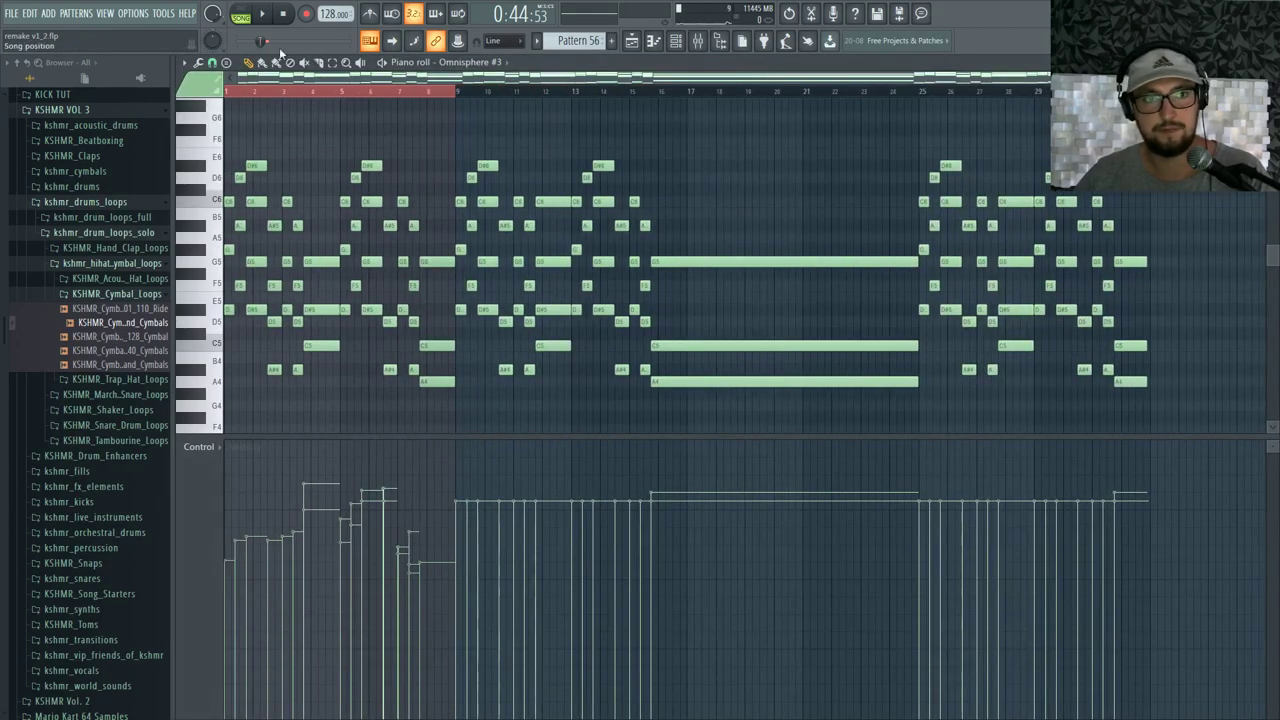
{"action": "key", "text": "Escape"}
{"action": "left_click", "coordinate": [404, 684]}
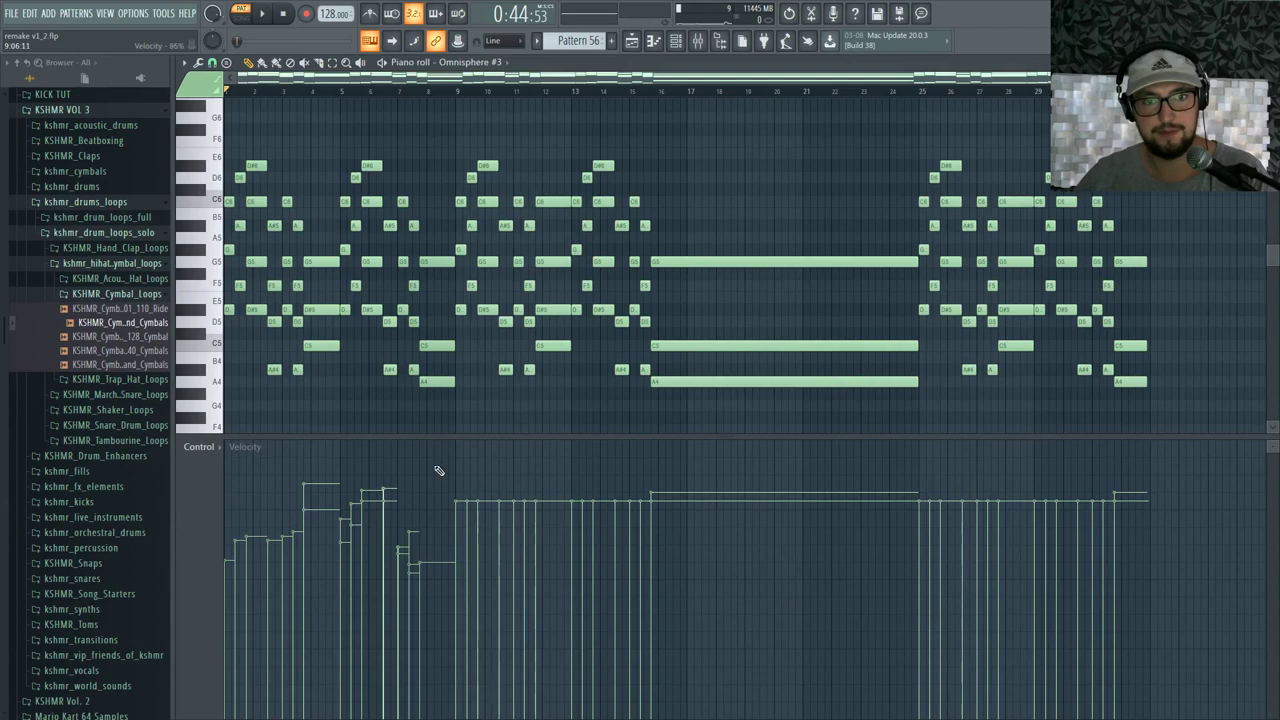
{"action": "key", "text": "F7"}
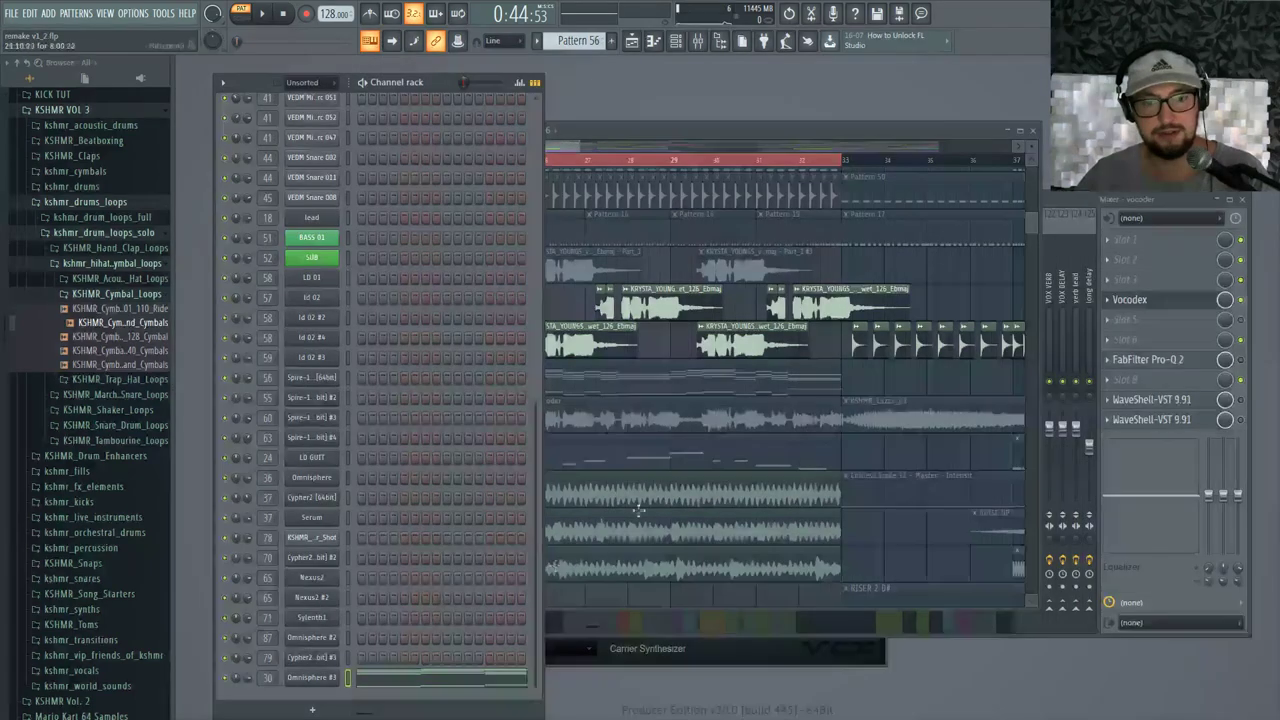
Unmute Track 24 and its Pattern 56 clip in the playlist, and play the bar 25 loop with the vocals
{"action": "key", "text": "F5"}
{"action": "left_click", "coordinate": [393, 389]}
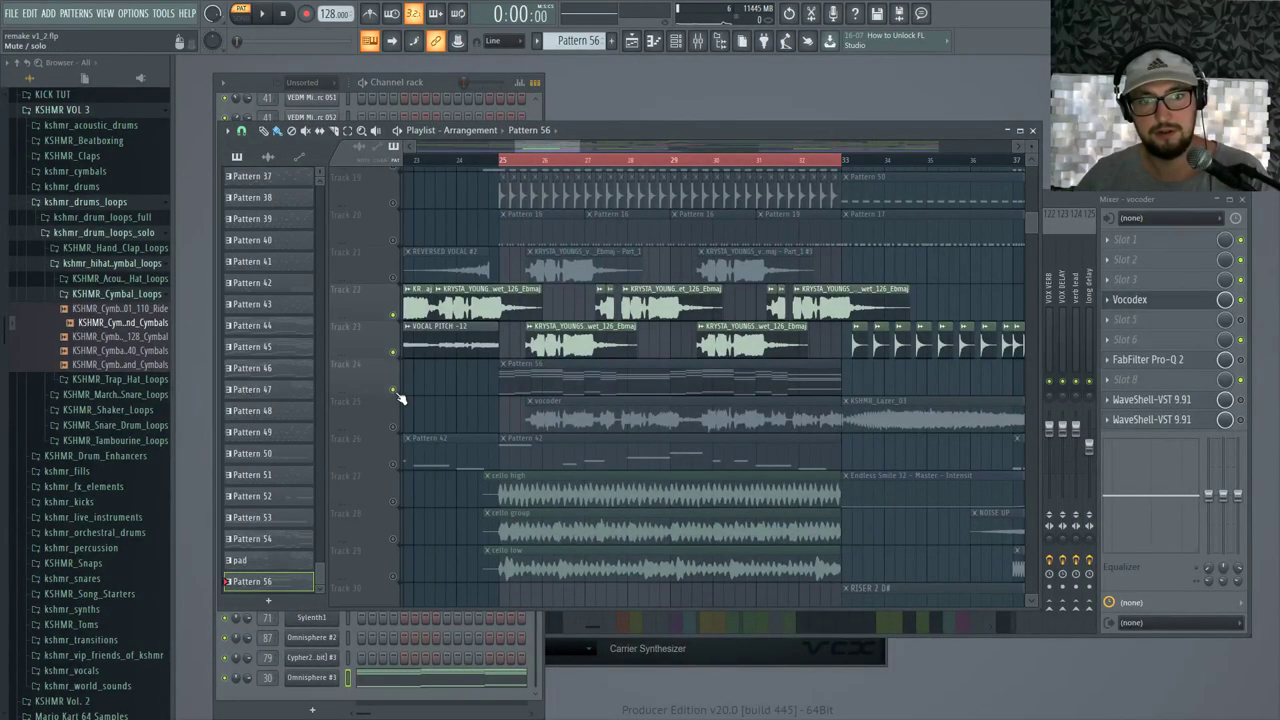
{"action": "left_click", "coordinate": [508, 370]}
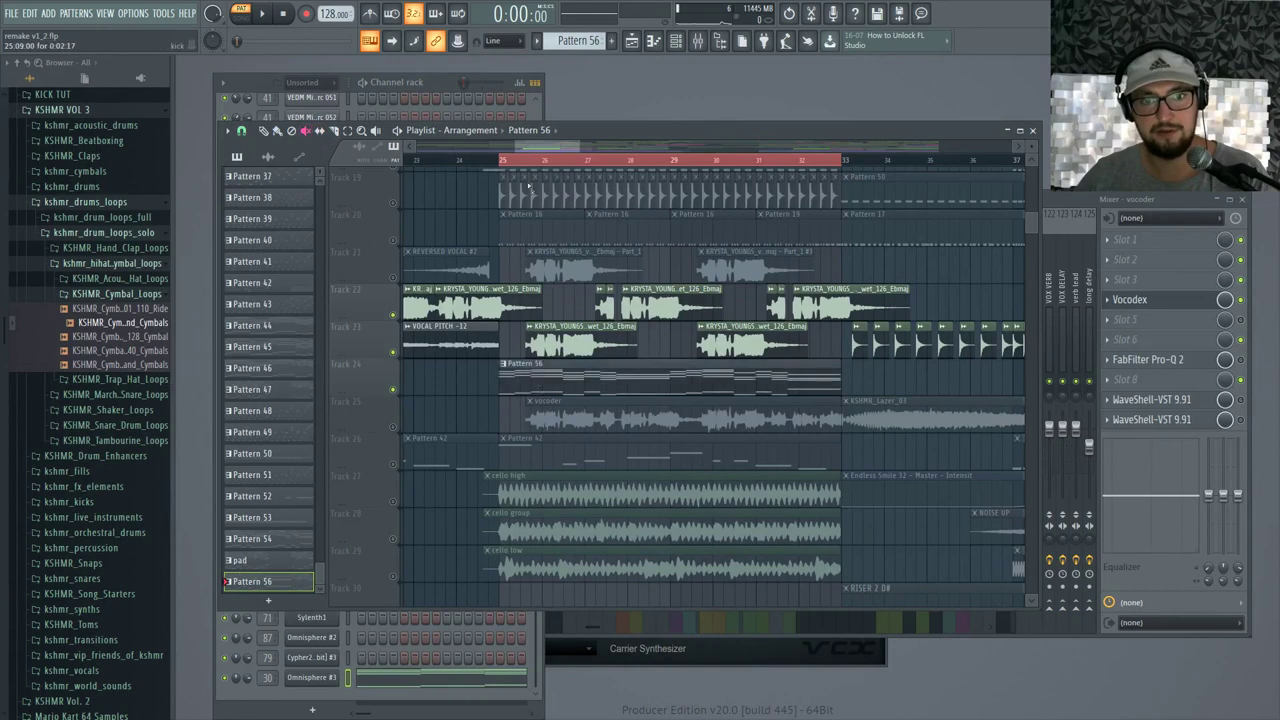
{"action": "key", "text": "space"}
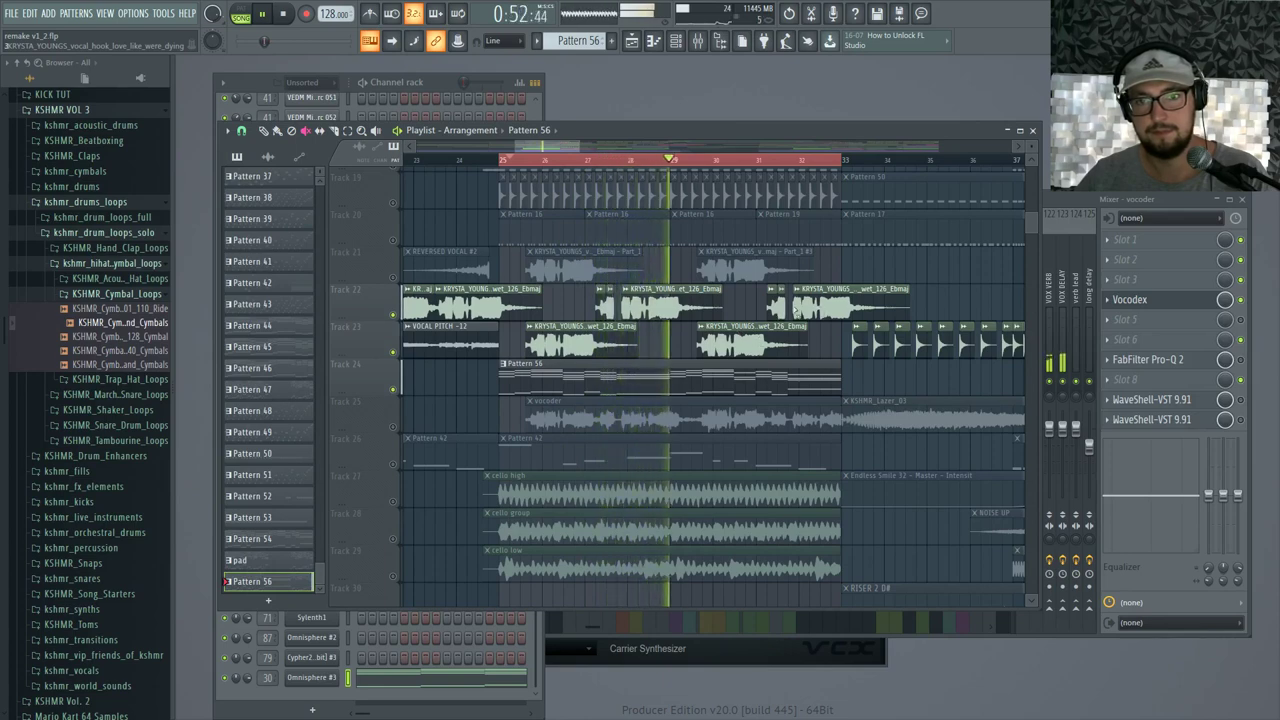
{"action": "key", "text": "space"}
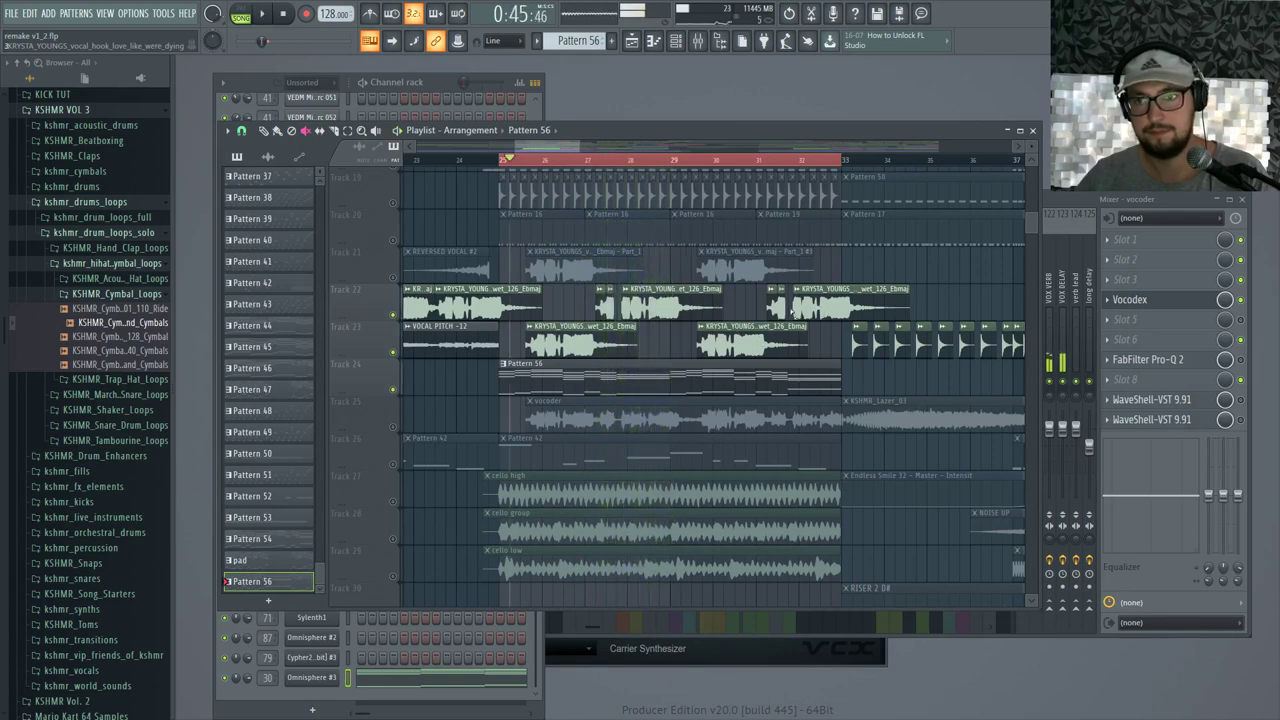
Reopen Vocodex from the vocoder mixer track and raise its modulator unison shift
{"action": "left_click", "coordinate": [1045, 199]}
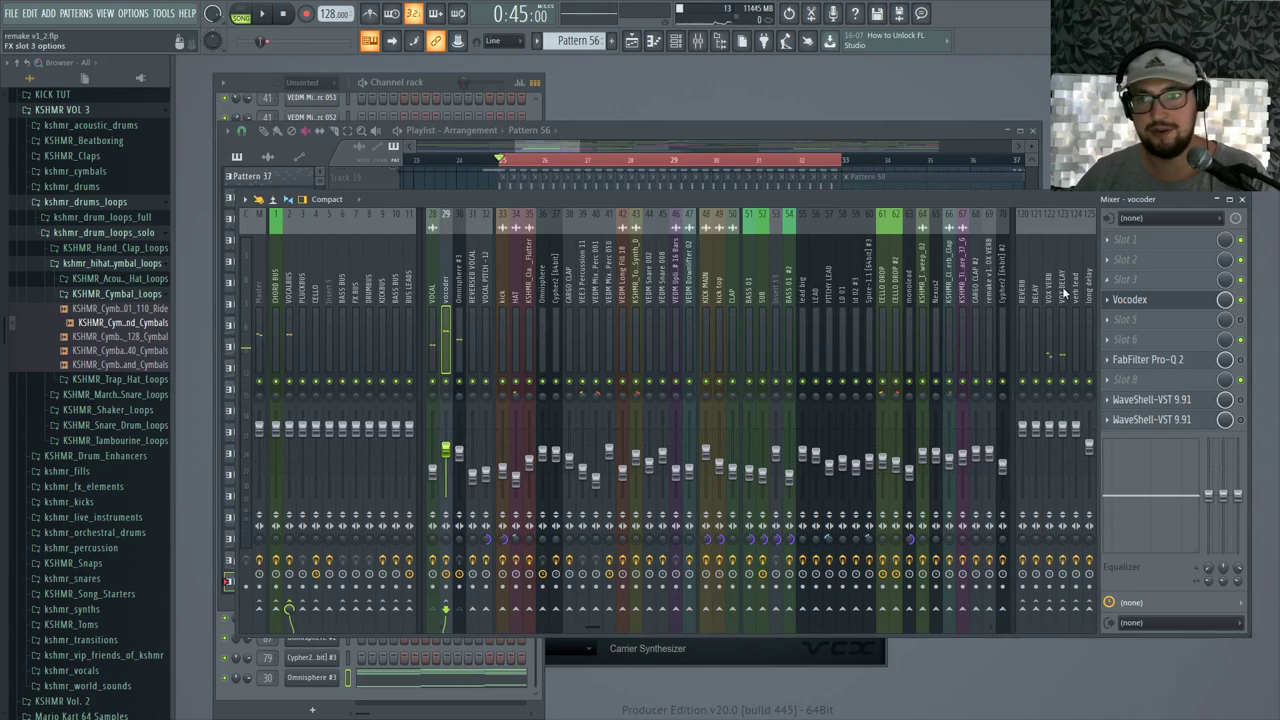
{"action": "left_click_drag", "start_coordinate": [719, 200], "coordinate": [742, 206]}
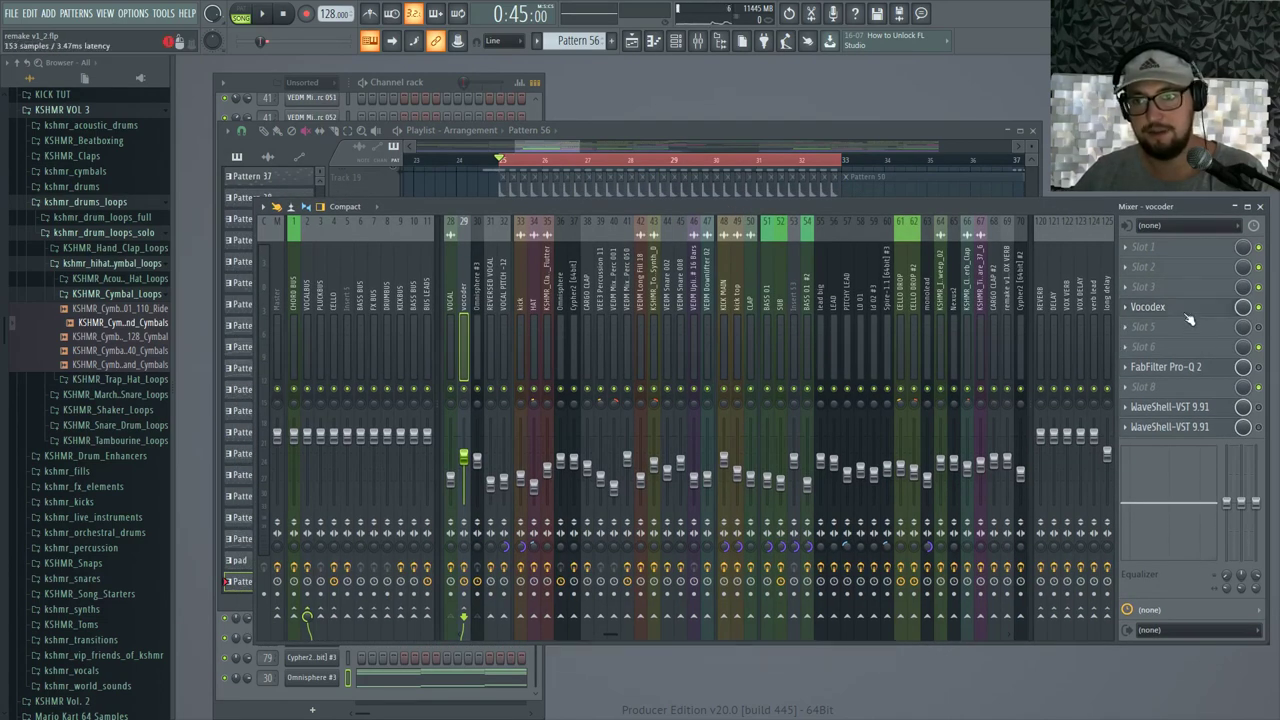
{"action": "left_click", "coordinate": [1147, 307]}
{"action": "left_click_drag", "start_coordinate": [668, 257], "coordinate": [637, 160]}
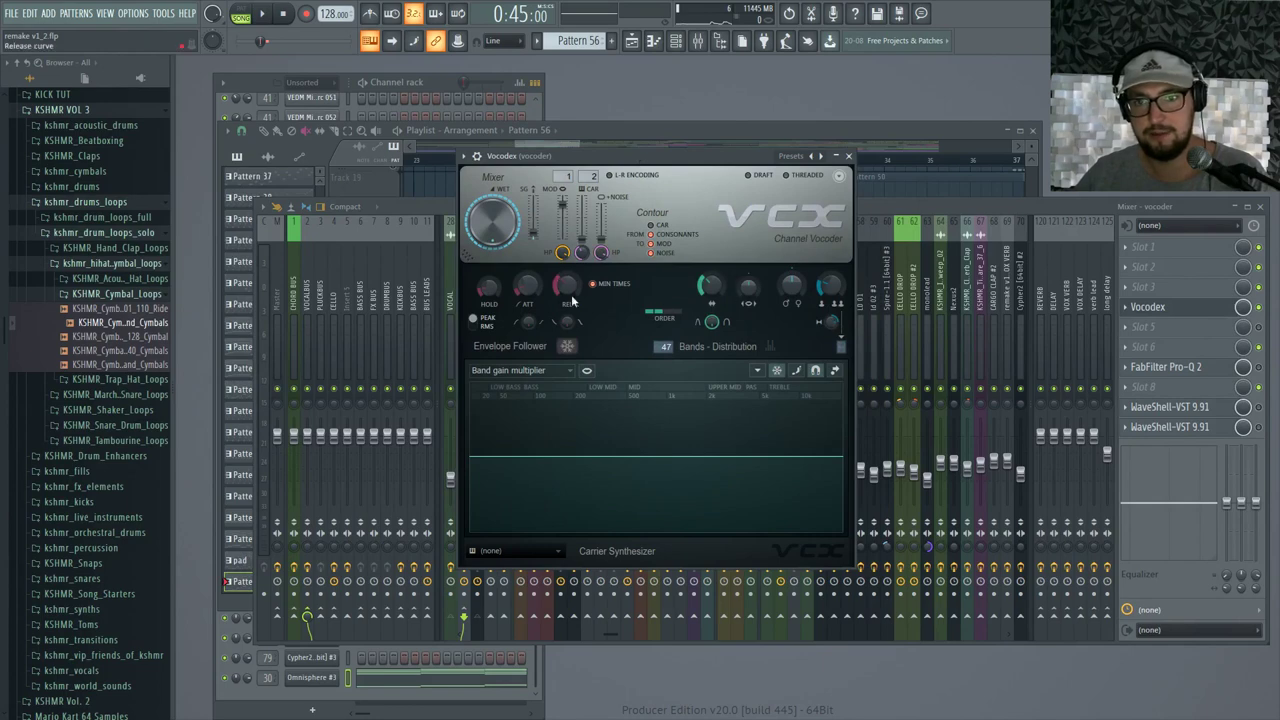
{"action": "left_click_drag", "start_coordinate": [715, 158], "coordinate": [737, 162]}
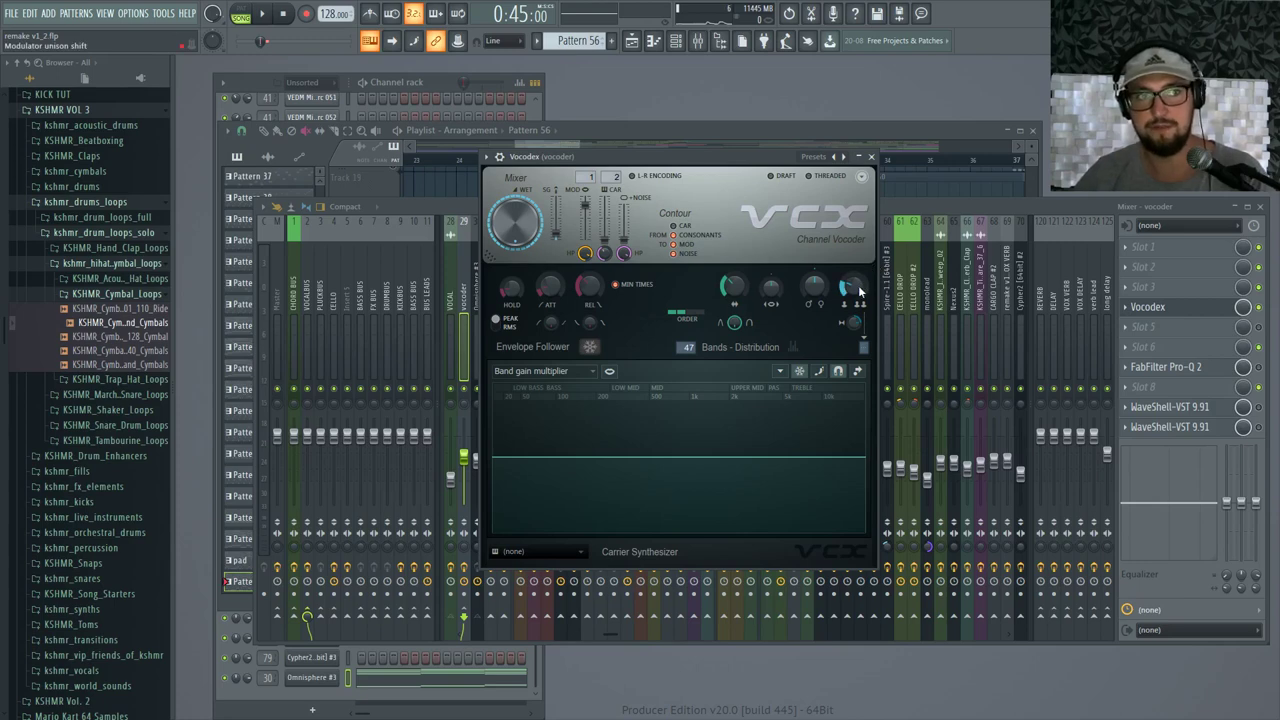
{"action": "left_click_drag", "start_coordinate": [858, 289], "coordinate": [865, 240]}
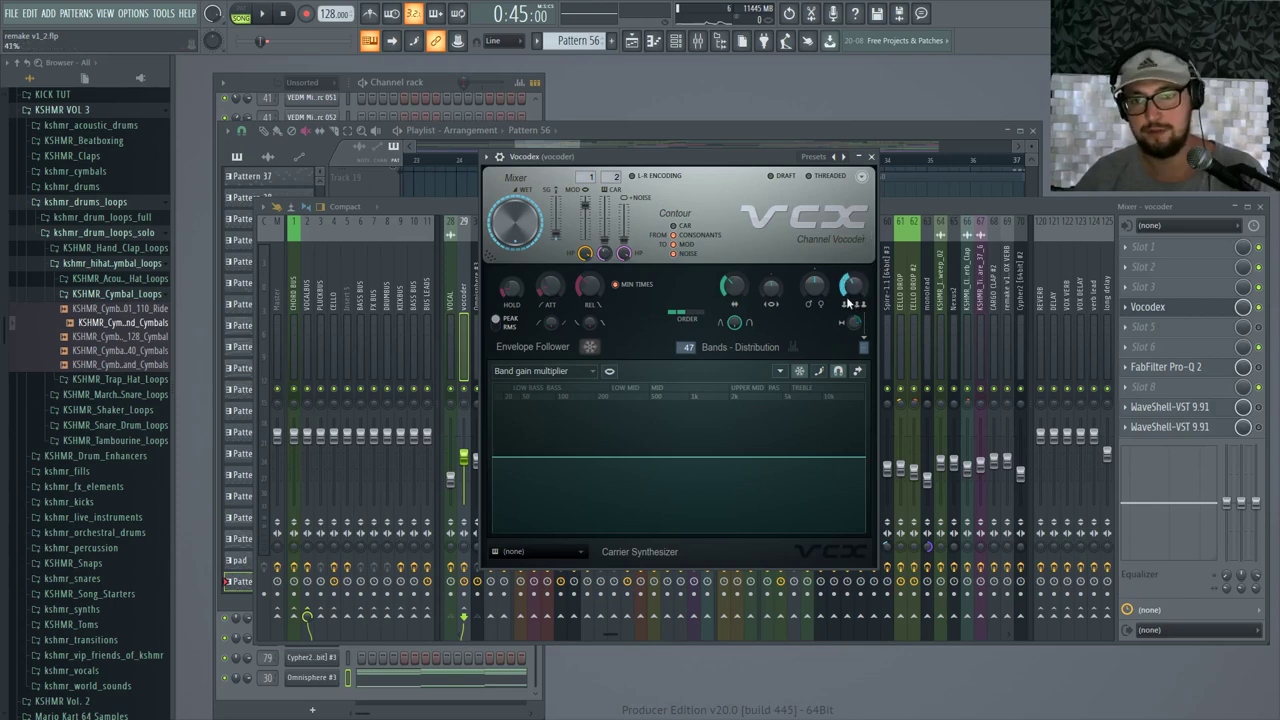
{"action": "left_click_drag", "start_coordinate": [855, 297], "coordinate": [853, 293]}
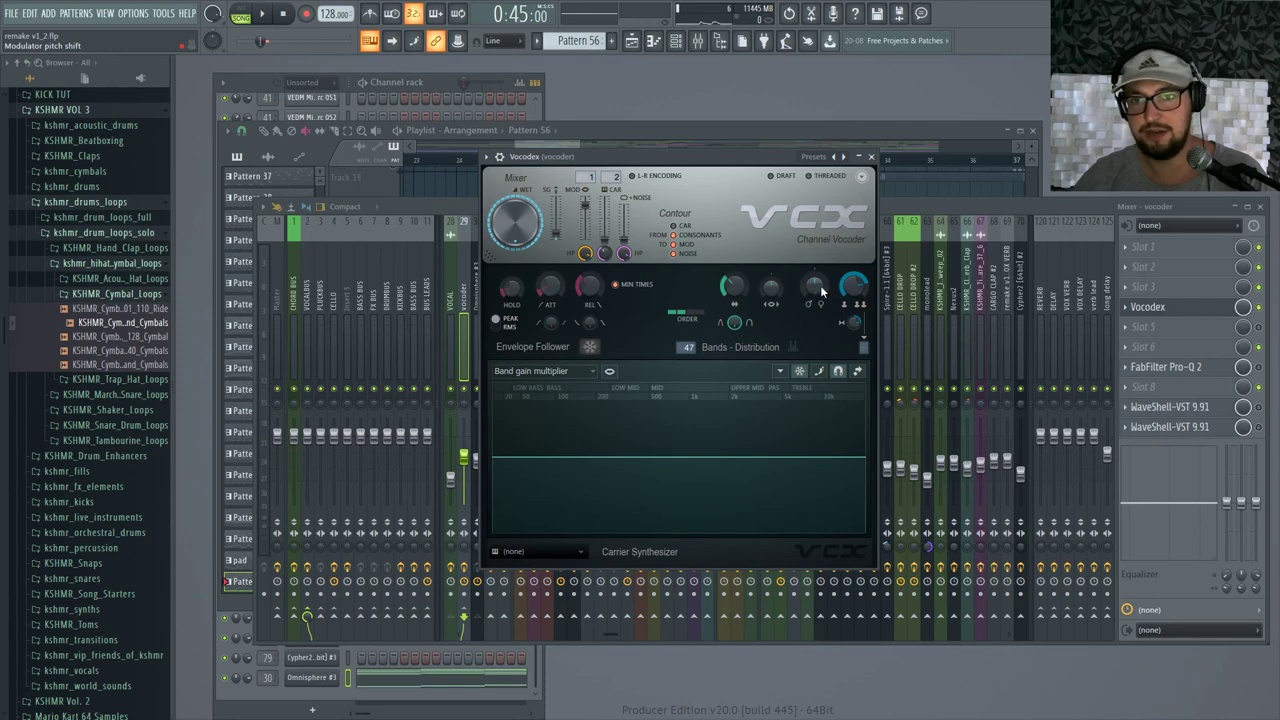
Adjust the modulator pitch shift in Vocodex while the loop plays, and stop playback
{"action": "left_click_drag", "start_coordinate": [776, 157], "coordinate": [767, 186]}
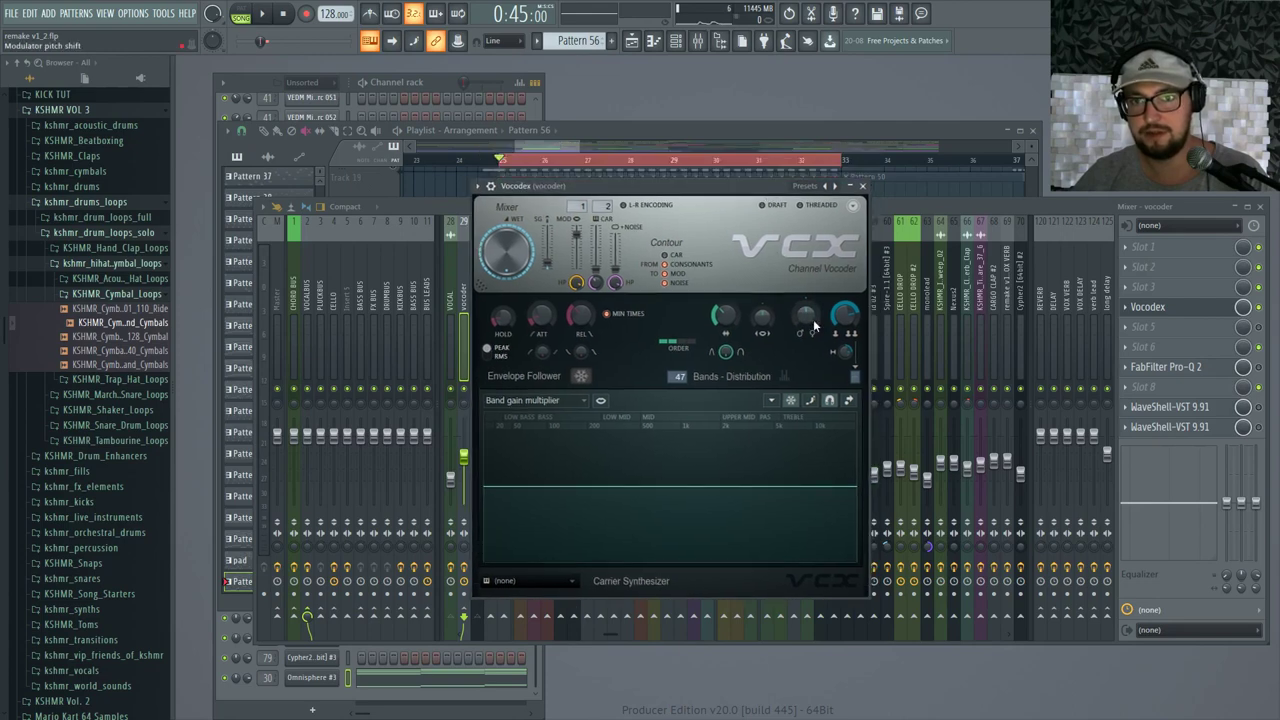
{"action": "key", "text": "space"}
{"action": "left_click_drag", "start_coordinate": [814, 316], "coordinate": [796, 272]}
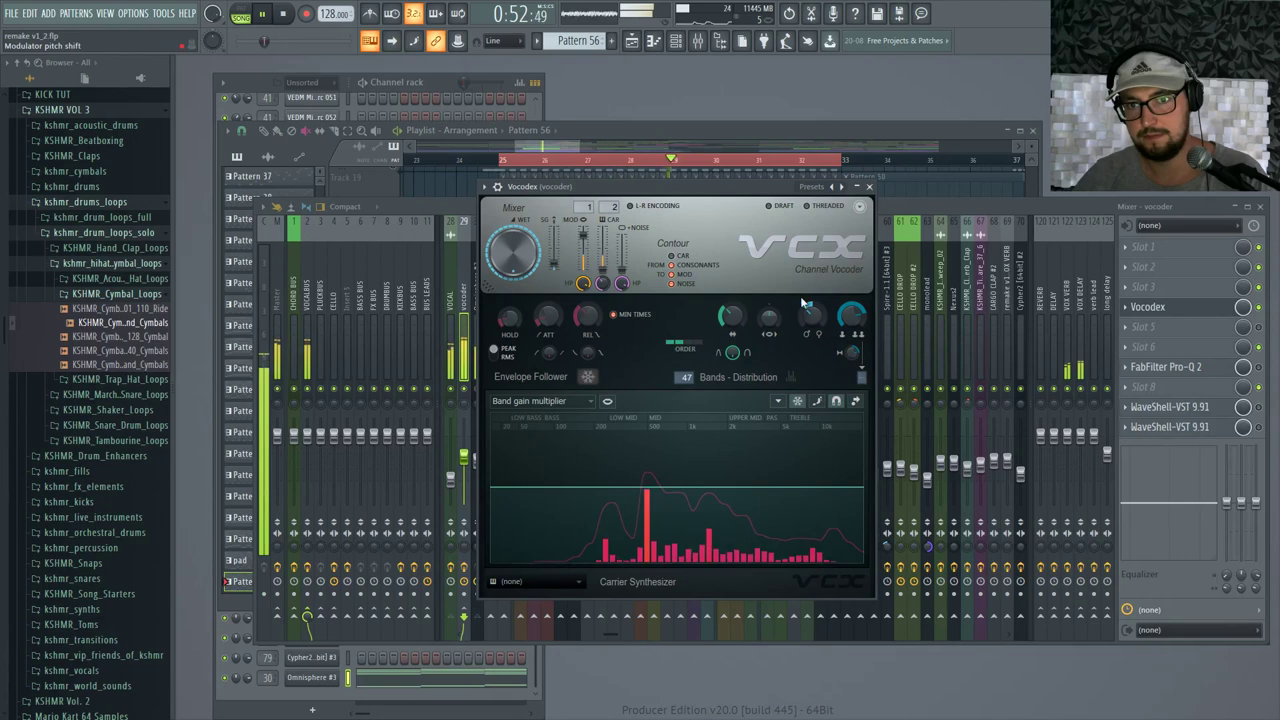
{"action": "key", "text": "space"}
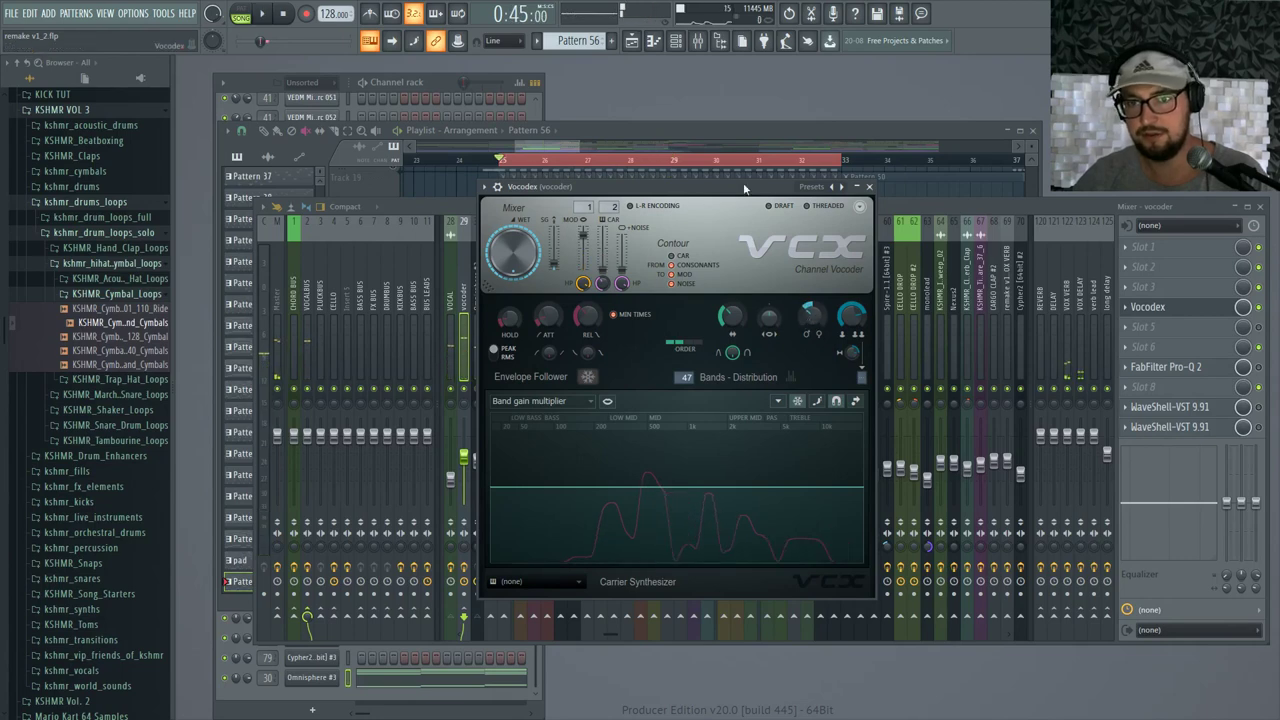
Set the Vocodex band count to 24 while listening to the loop, and stop playback
{"action": "left_click_drag", "start_coordinate": [741, 191], "coordinate": [763, 178]}
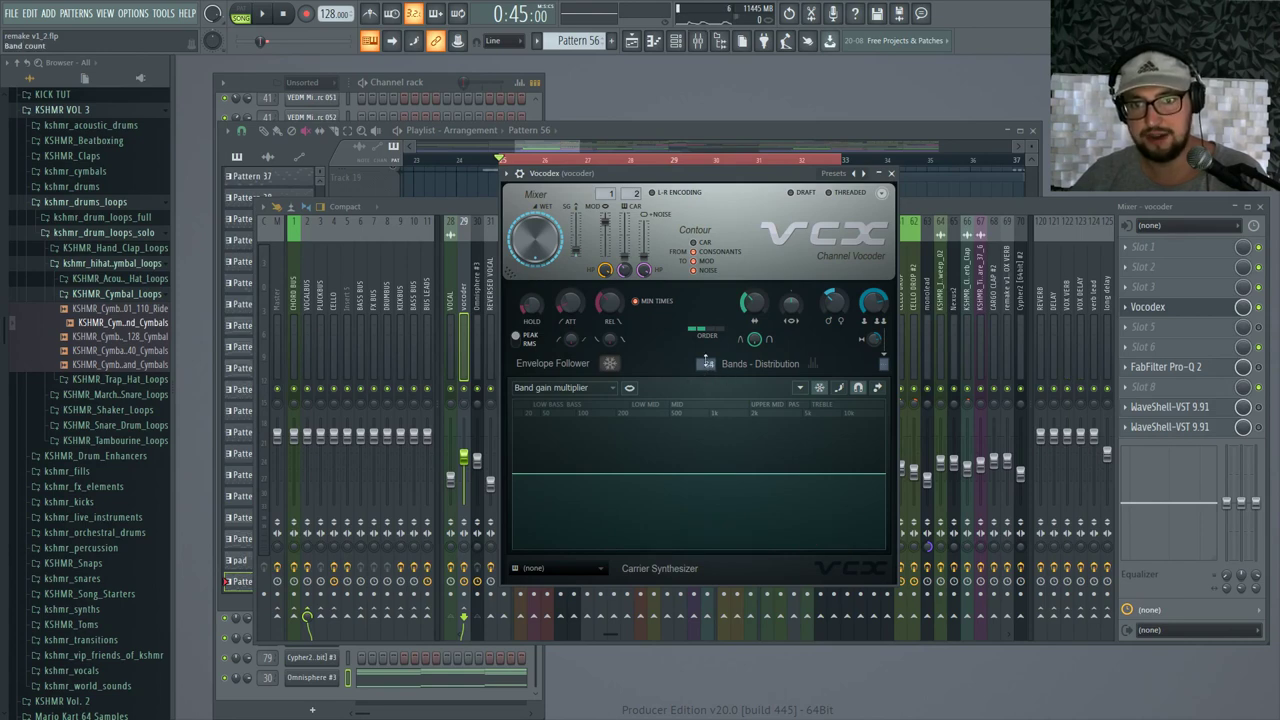
{"action": "key", "text": "space"}
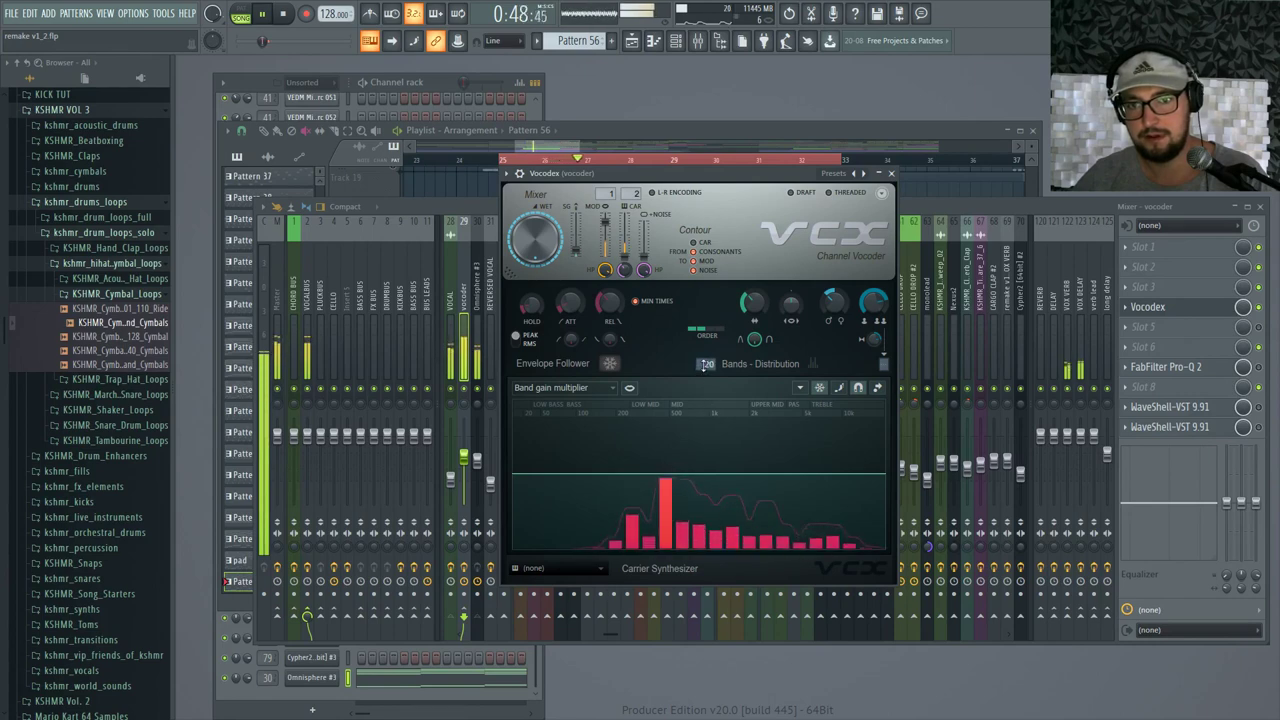
{"action": "left_click_drag", "start_coordinate": [708, 363], "coordinate": [713, 288]}
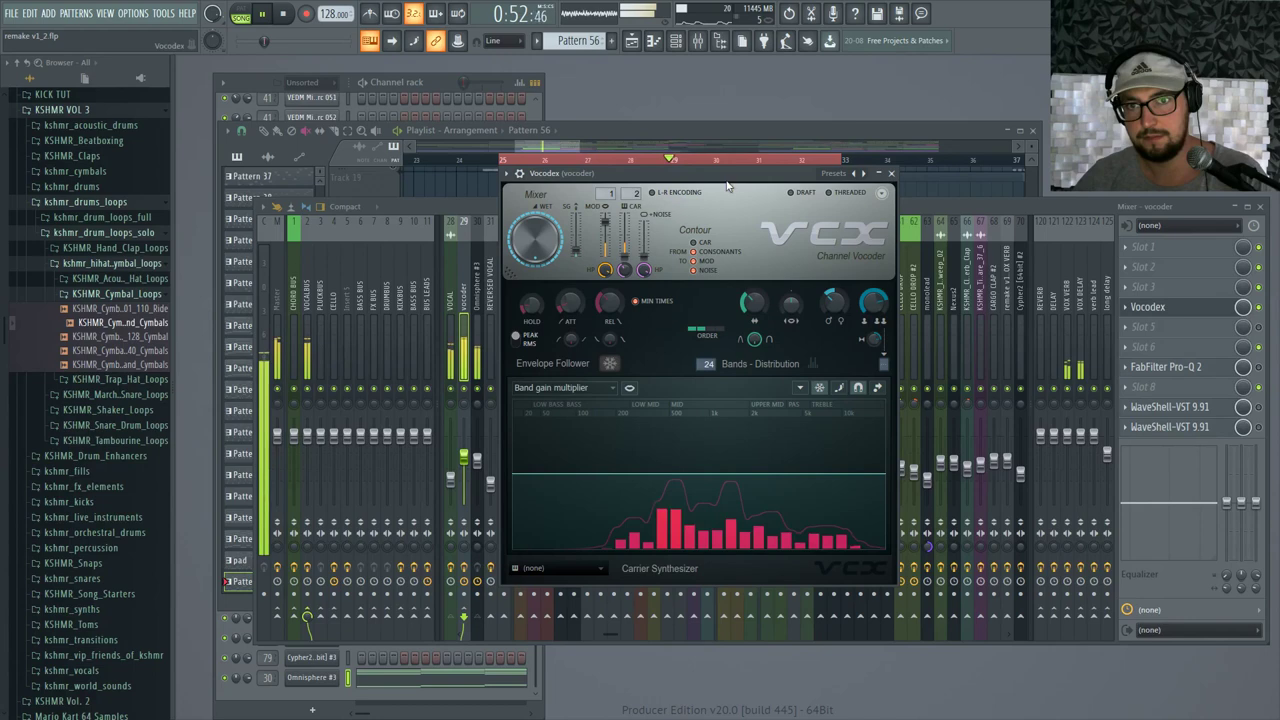
{"action": "key", "text": "space"}
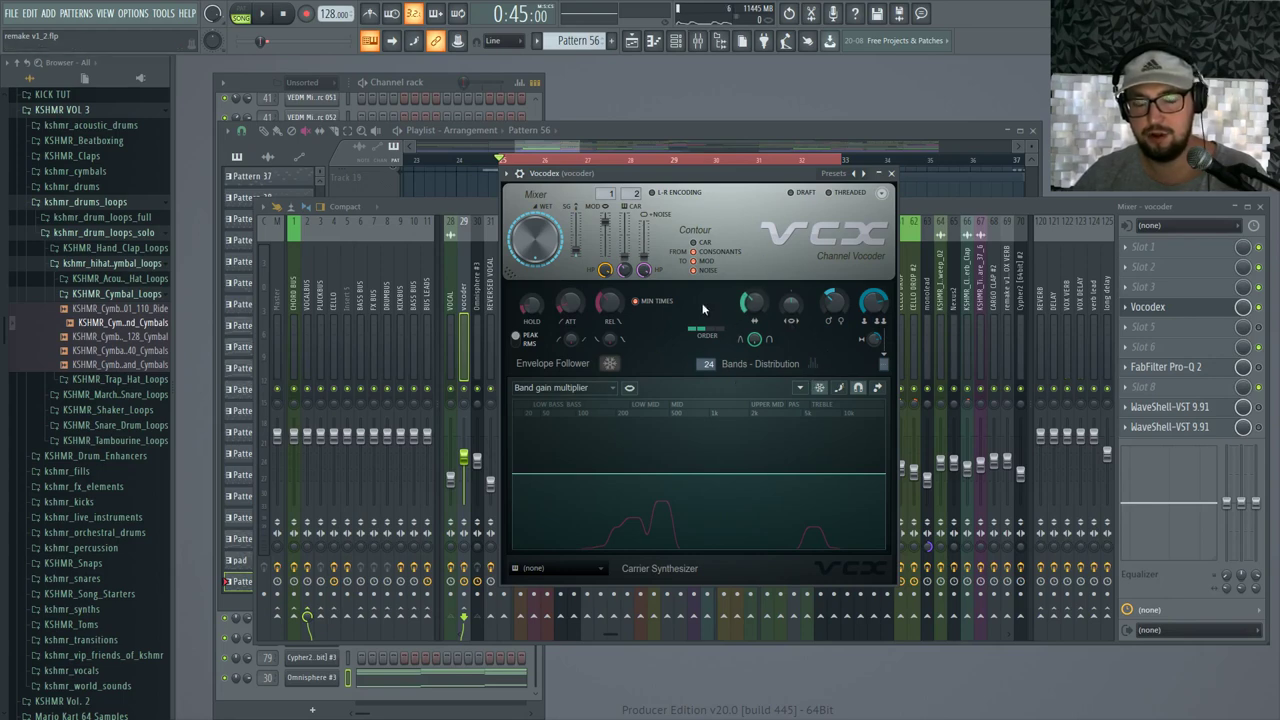
Close Vocodex and select bars 25 to 33 of the playlist as the range to render
{"action": "left_click_drag", "start_coordinate": [719, 187], "coordinate": [711, 210]}
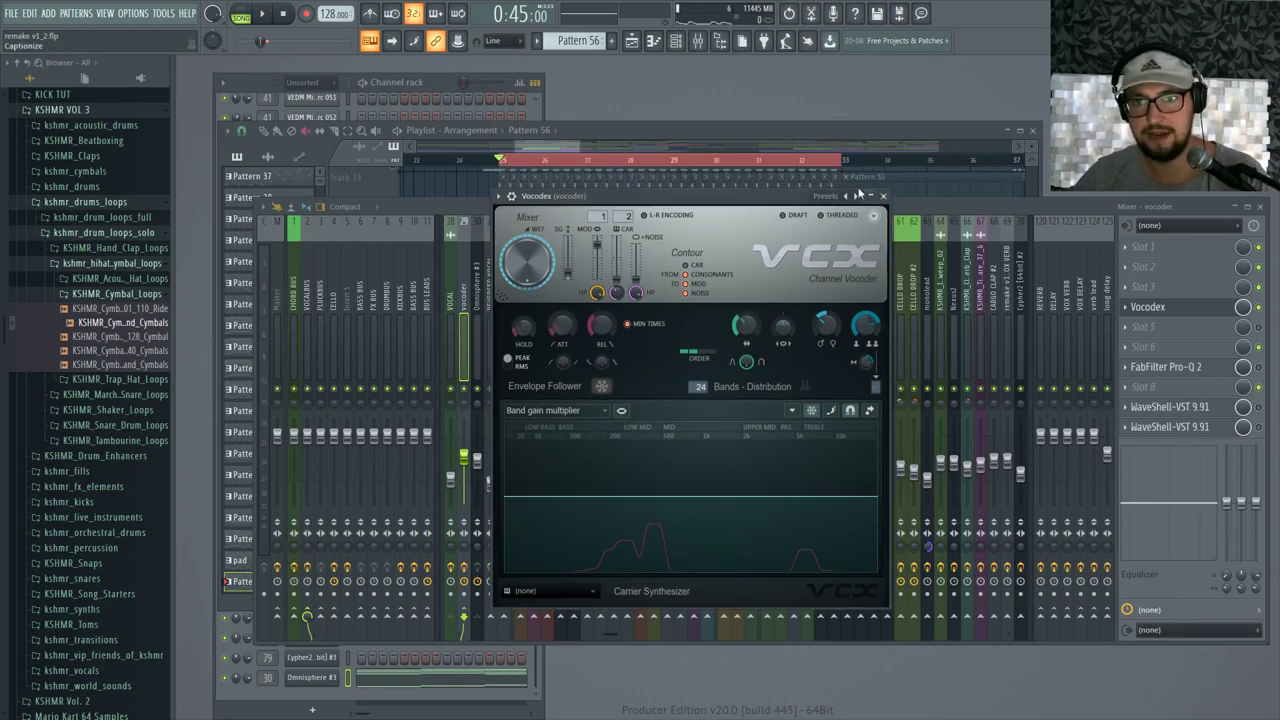
{"action": "left_click", "coordinate": [884, 196]}
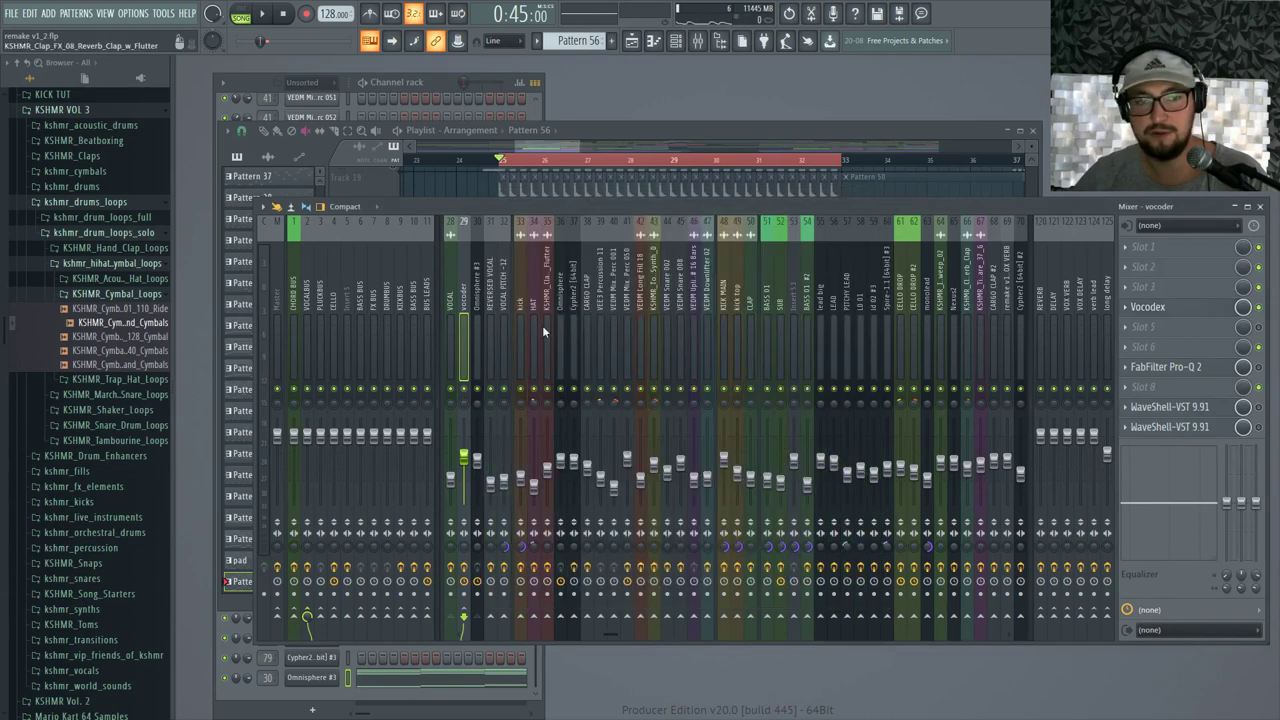
{"action": "left_click", "coordinate": [476, 186]}
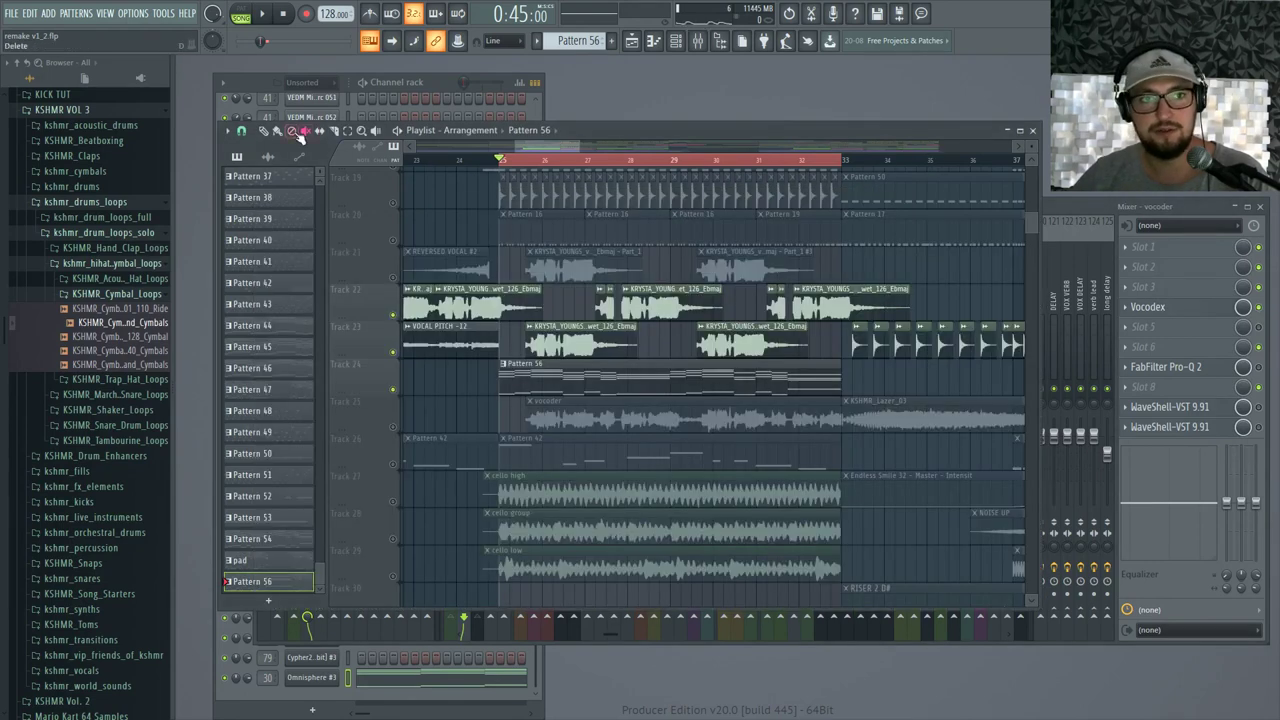
{"action": "left_click_drag", "start_coordinate": [500, 162], "coordinate": [894, 166]}
{"action": "left_click", "coordinate": [979, 292], "text": "ctrl"}
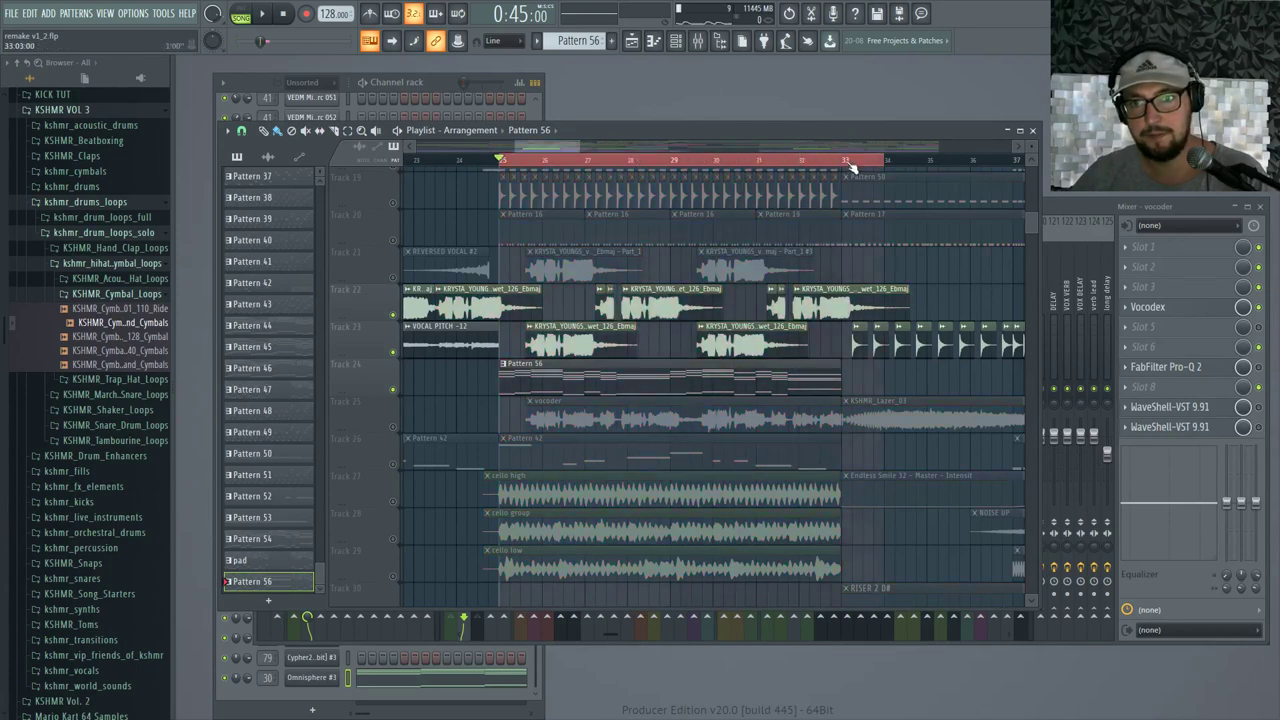
{"action": "left_click", "coordinate": [851, 164], "text": "ctrl"}
Arm the vocoder mixer track and render the armed mixer tracks to wave files
{"action": "left_click", "coordinate": [1091, 211]}
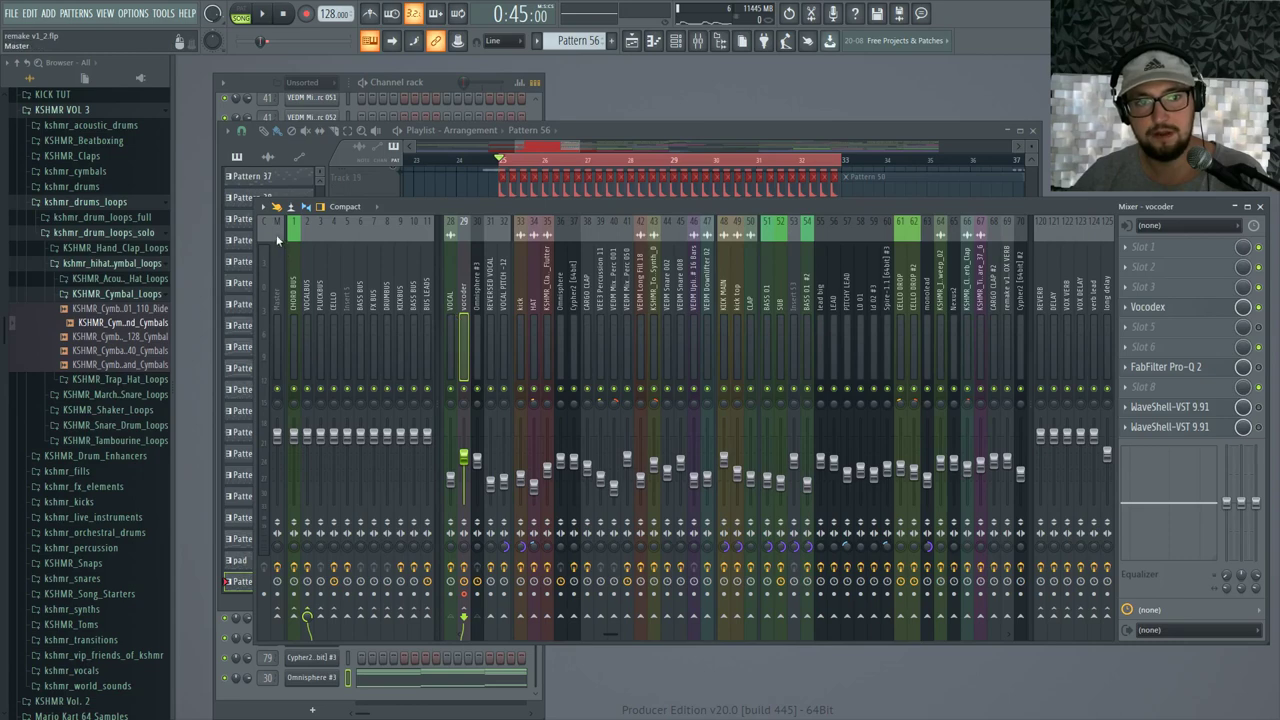
{"action": "left_click", "coordinate": [264, 207]}
{"action": "mouse_move", "coordinate": [309, 234]}
{"action": "left_click", "coordinate": [450, 318]}
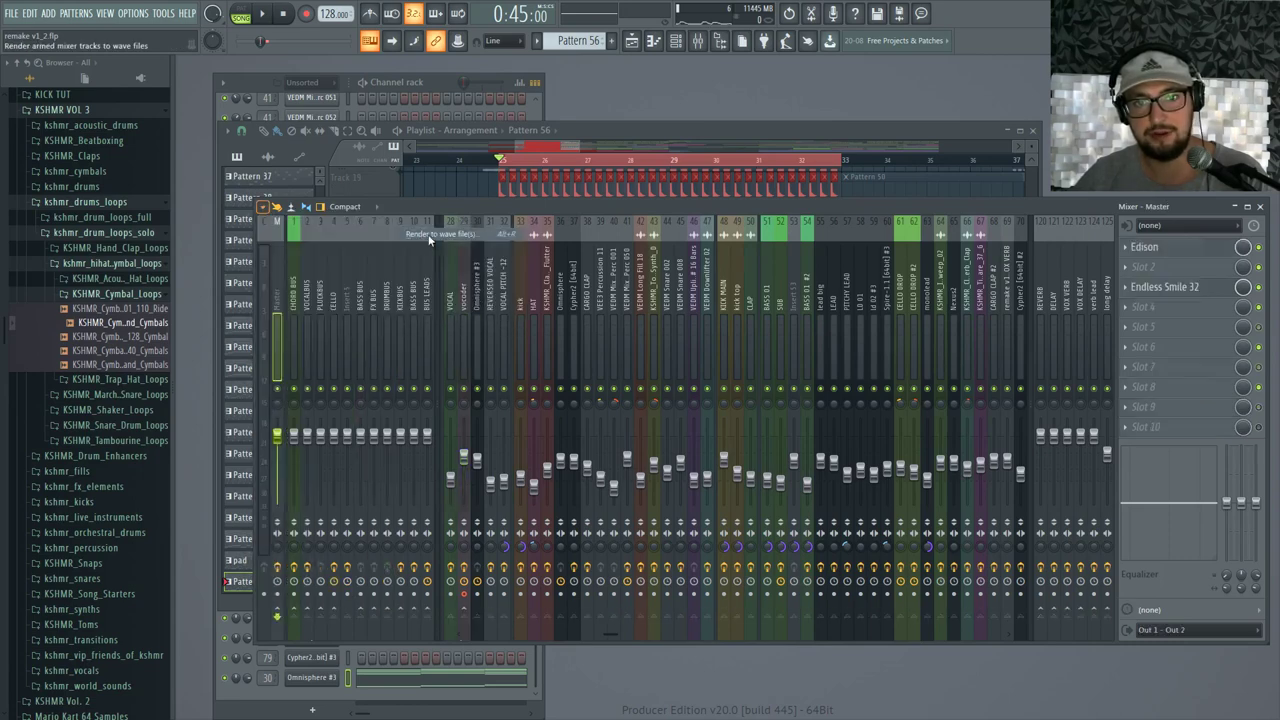
{"action": "left_click", "coordinate": [740, 474]}
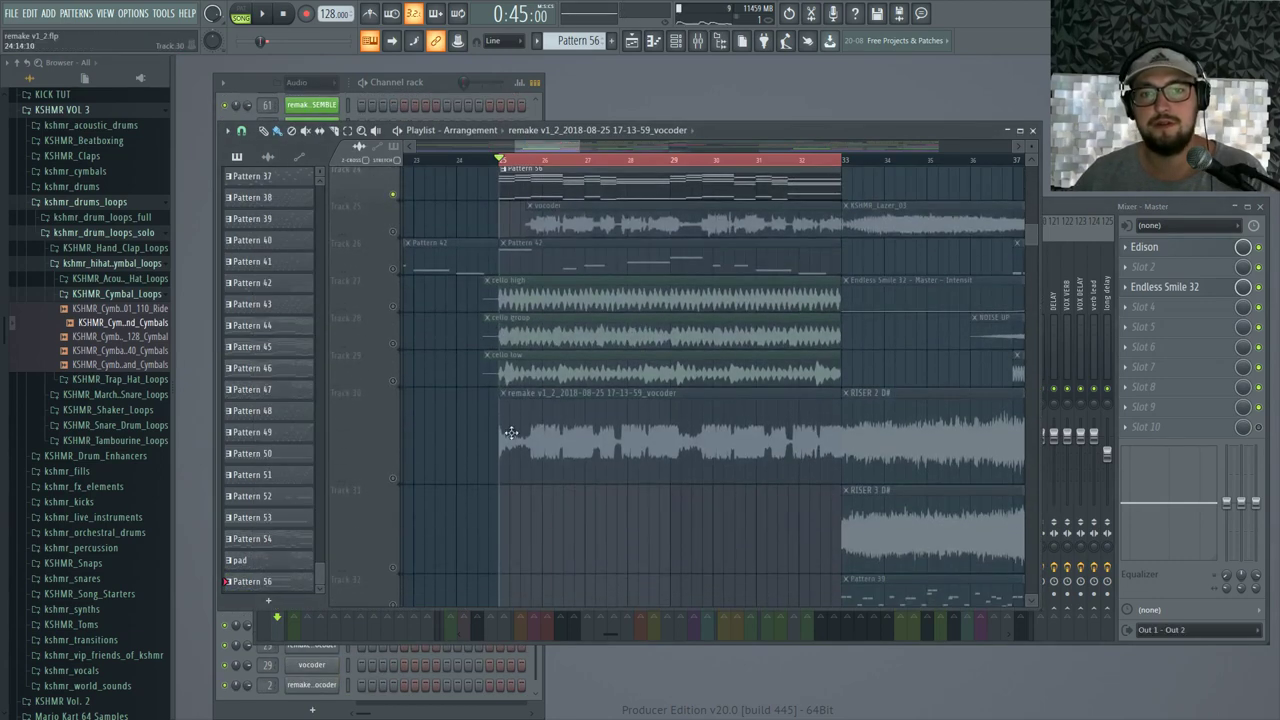
Unmute Track 30, which holds the rendered vocoder clip, and mute the Pattern 56 clip on Track 24
{"action": "left_click", "coordinate": [393, 478]}
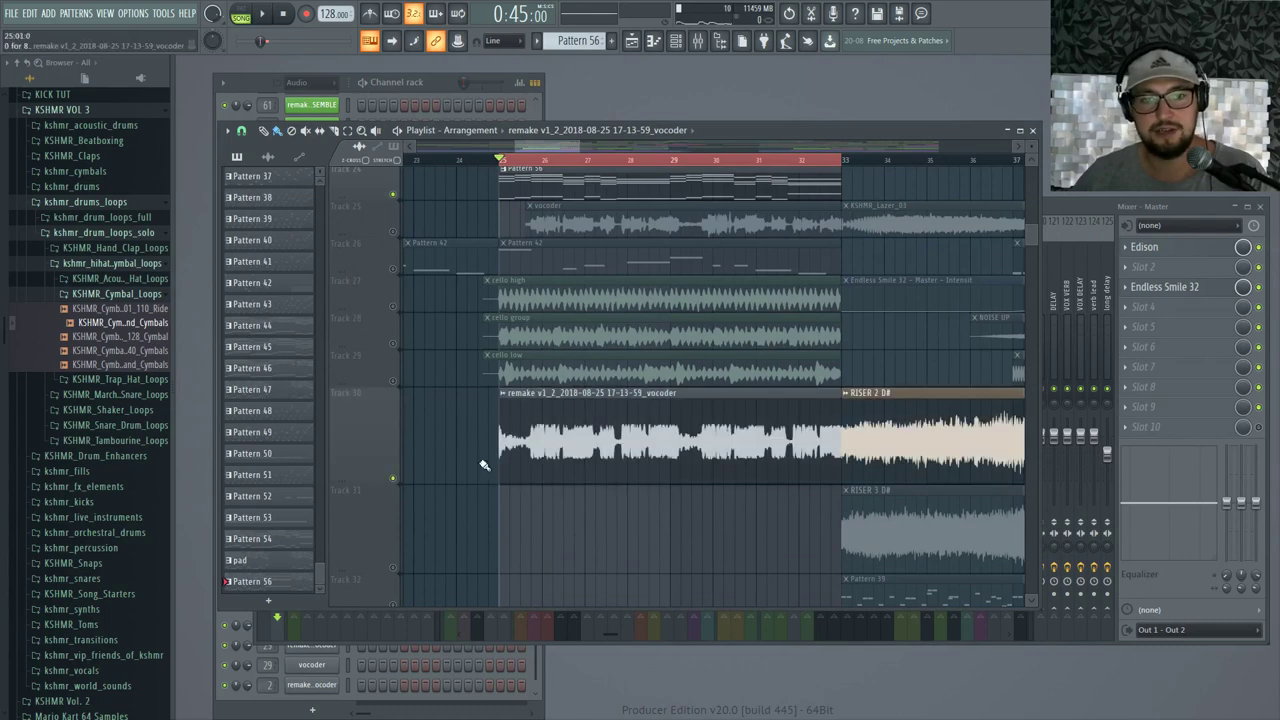
{"action": "double_click", "coordinate": [545, 444]}
{"action": "scroll", "coordinate": [489, 451], "scroll_direction": "up", "scroll_amount": 2}
{"action": "right_click", "coordinate": [491, 484]}
{"action": "scroll", "coordinate": [515, 460], "scroll_direction": "up", "scroll_amount": 4}
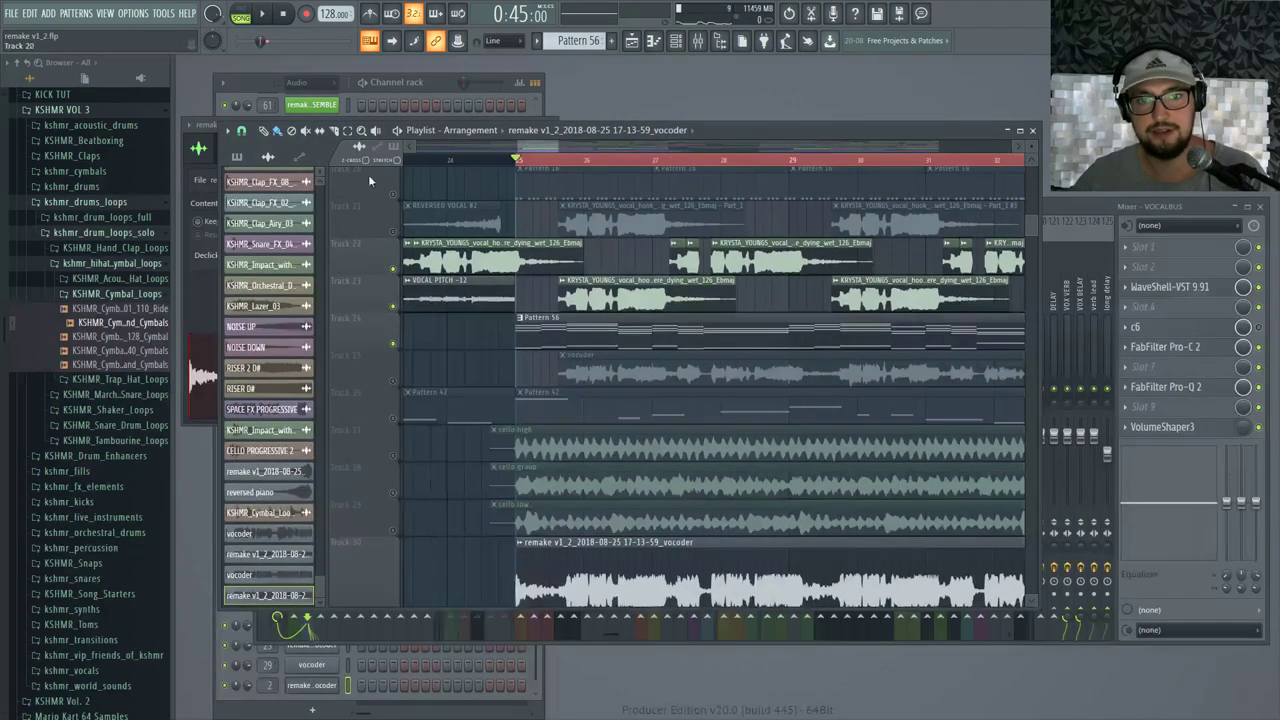
{"action": "scroll", "coordinate": [586, 340], "scroll_direction": "down", "scroll_amount": 3}
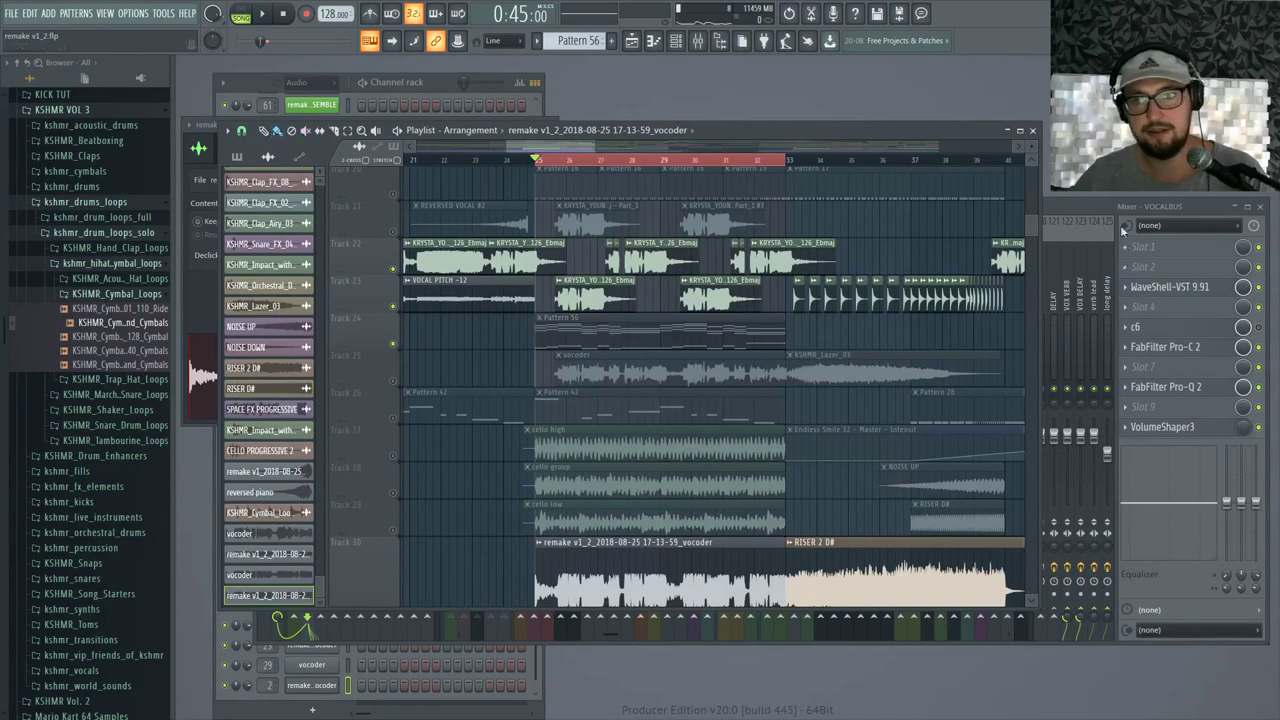
Bring up the mixer, inspect the VOCAL track, and select the vocoder track
{"action": "key", "text": "F9"}
{"action": "left_click", "coordinate": [456, 300]}
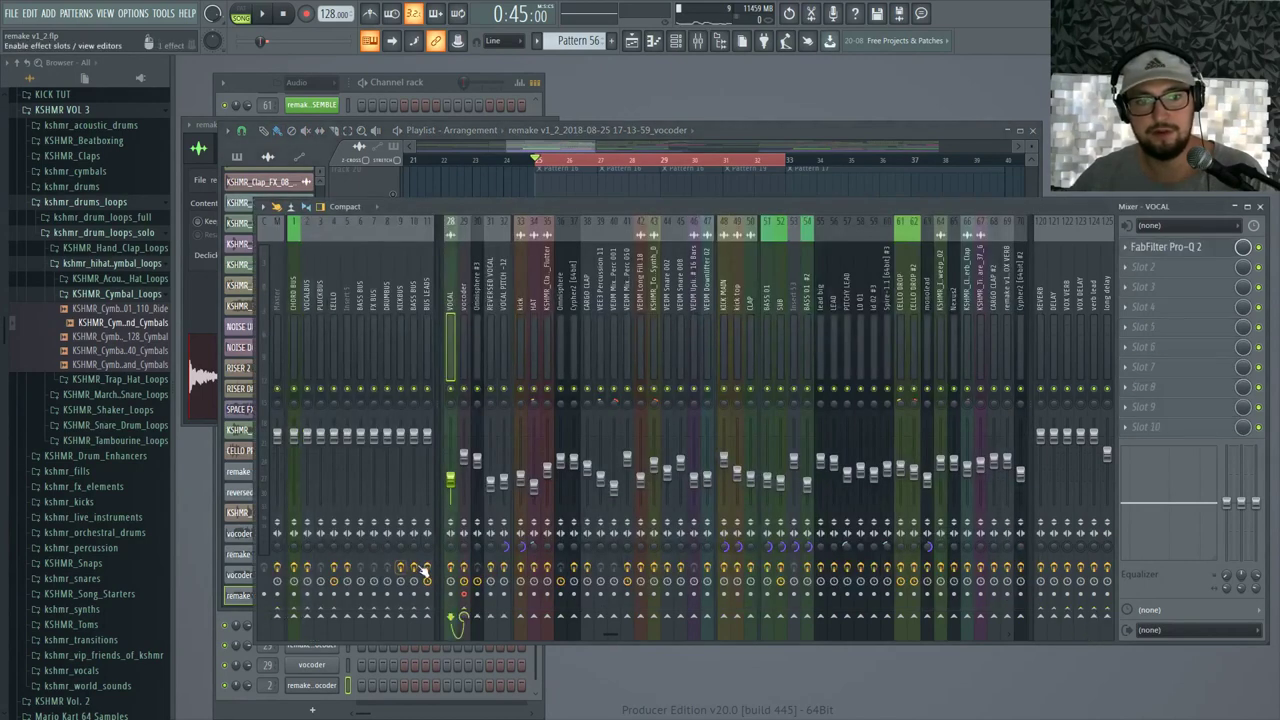
{"action": "right_click", "coordinate": [312, 618]}
{"action": "left_click", "coordinate": [347, 639]}
{"action": "left_click", "coordinate": [460, 318]}
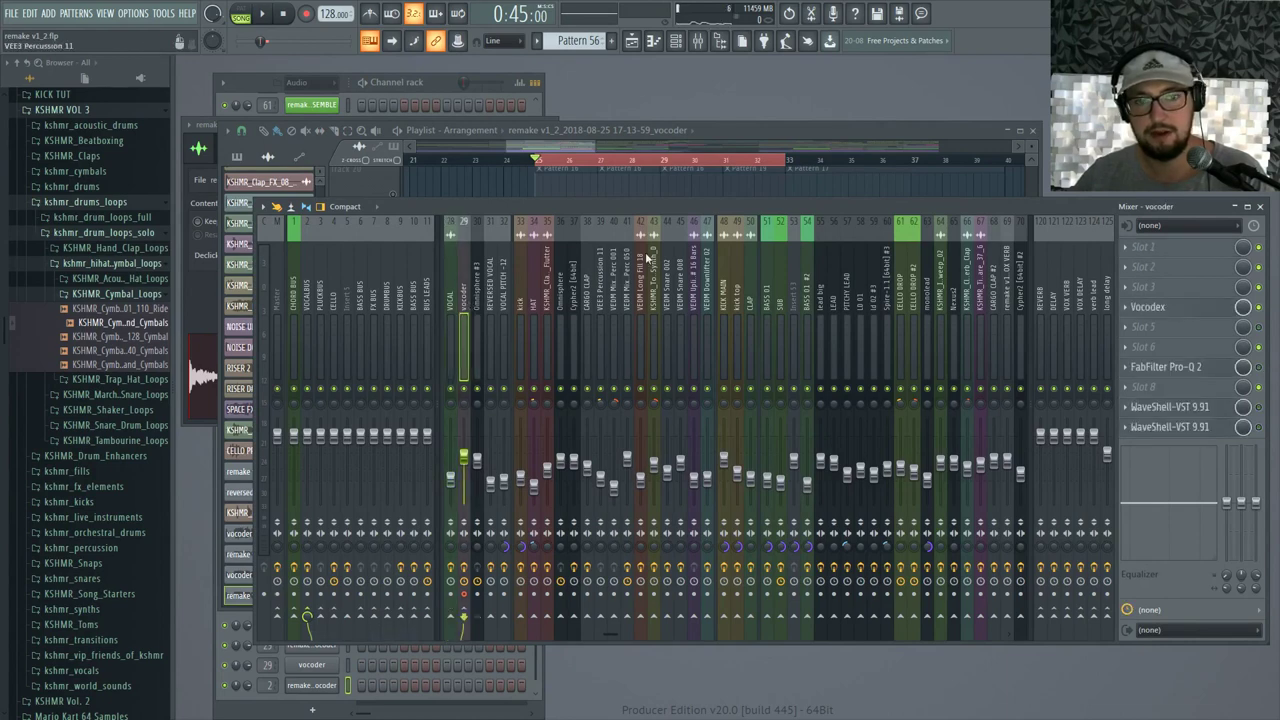
Open the rendered vocoder clip's channel settings, route its channel to the vocoder mixer track, and return to the playlist
{"action": "left_click", "coordinate": [507, 185]}
{"action": "scroll", "coordinate": [508, 195], "scroll_direction": "down", "scroll_amount": 1}
{"action": "double_click", "coordinate": [652, 504]}
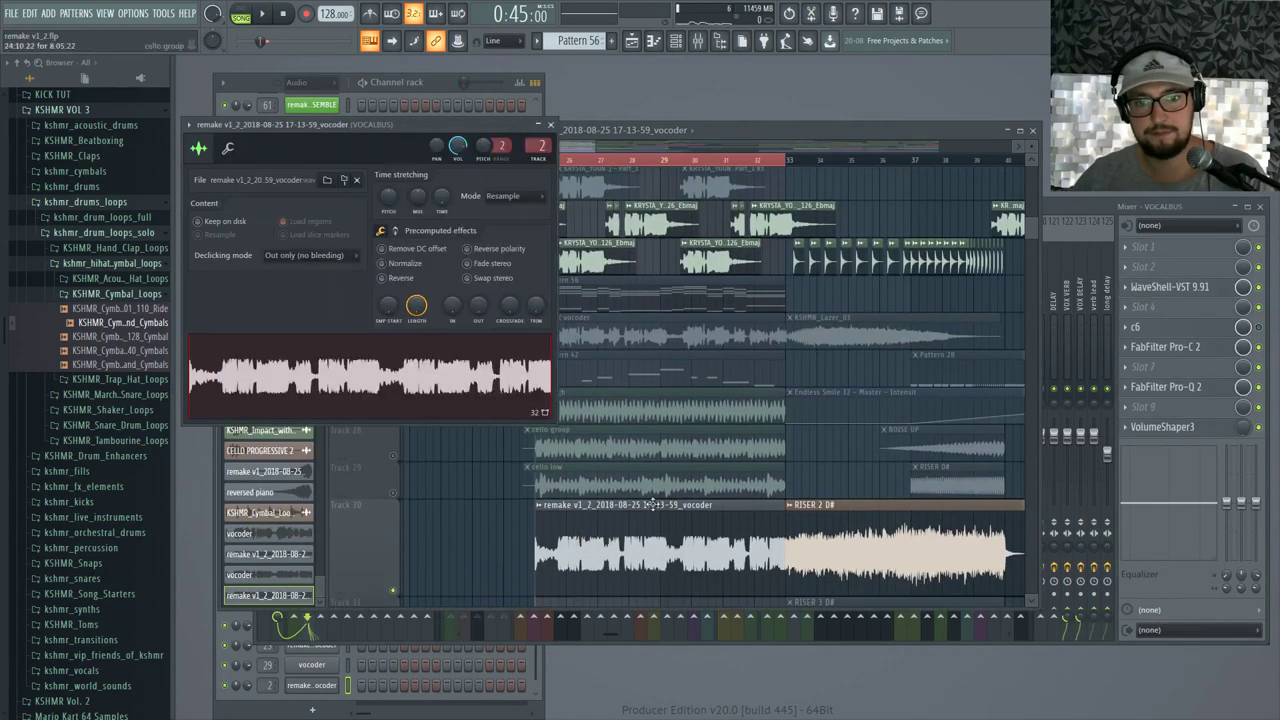
{"action": "left_click", "coordinate": [1084, 210]}
{"action": "right_click", "coordinate": [467, 296]}
{"action": "mouse_move", "coordinate": [540, 324]}
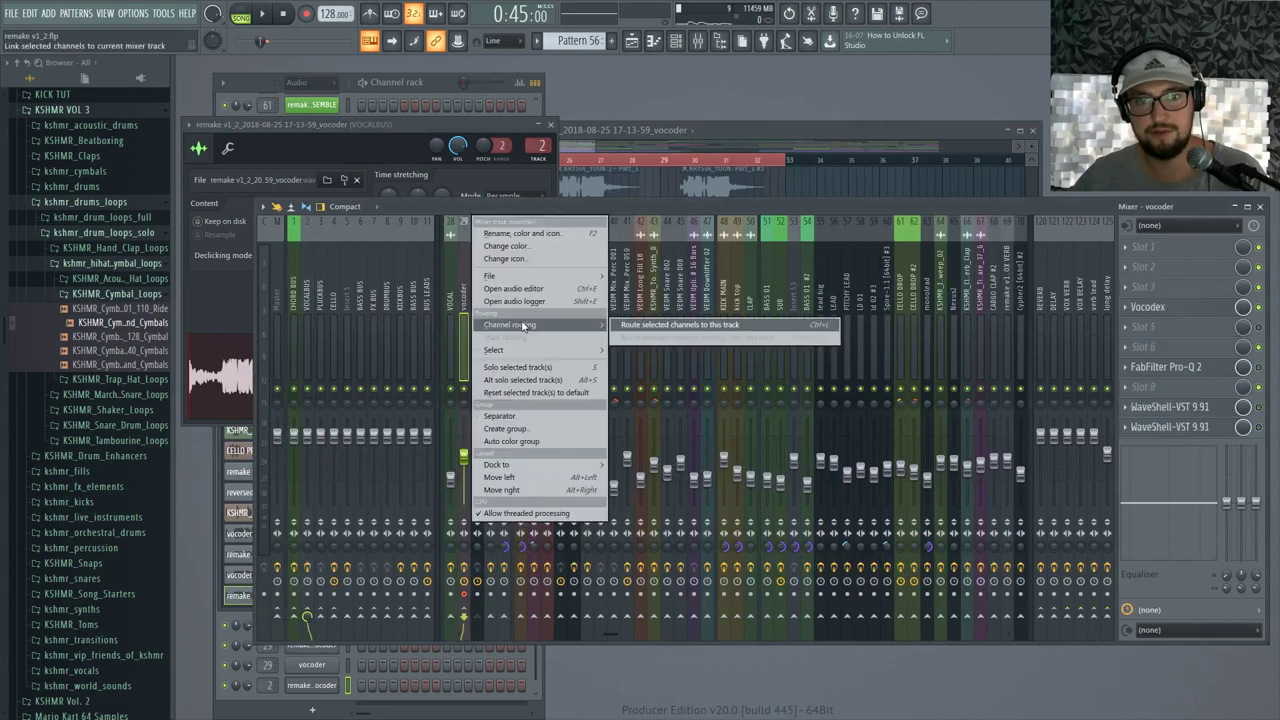
{"action": "left_click", "coordinate": [715, 325]}
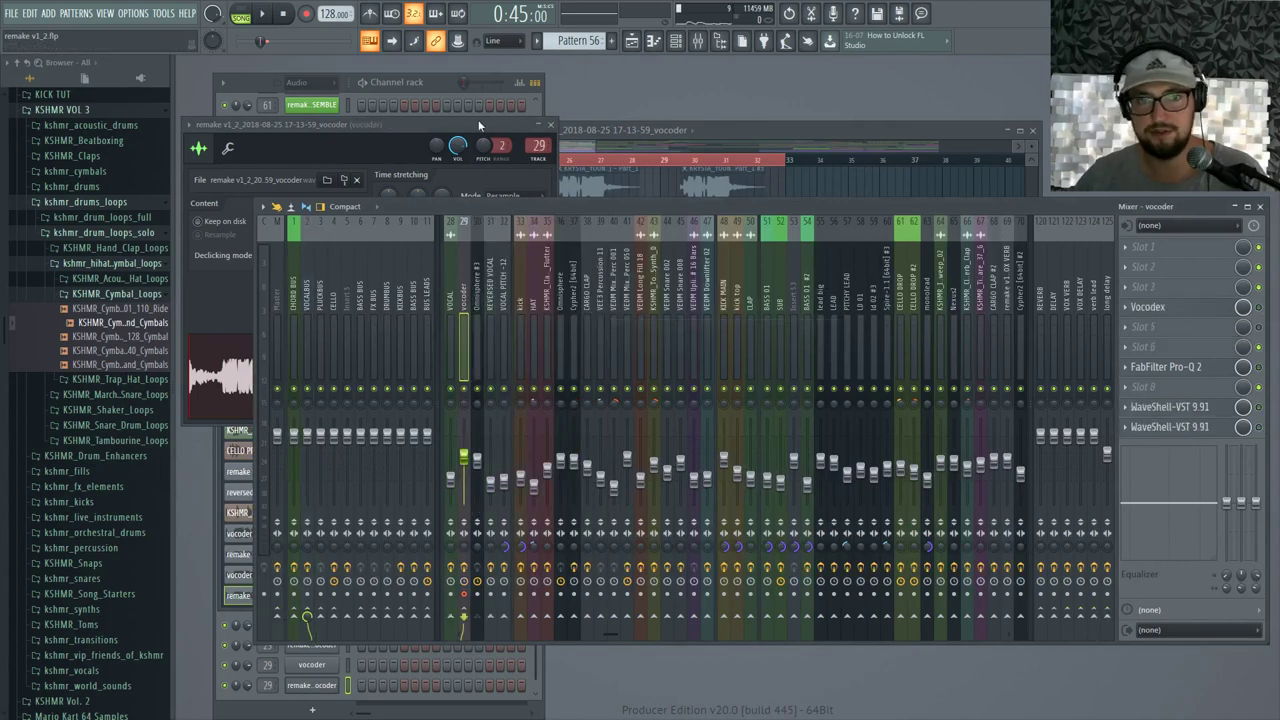
{"action": "left_click", "coordinate": [558, 124]}
{"action": "left_click", "coordinate": [558, 124]}
{"action": "left_click", "coordinate": [856, 190]}
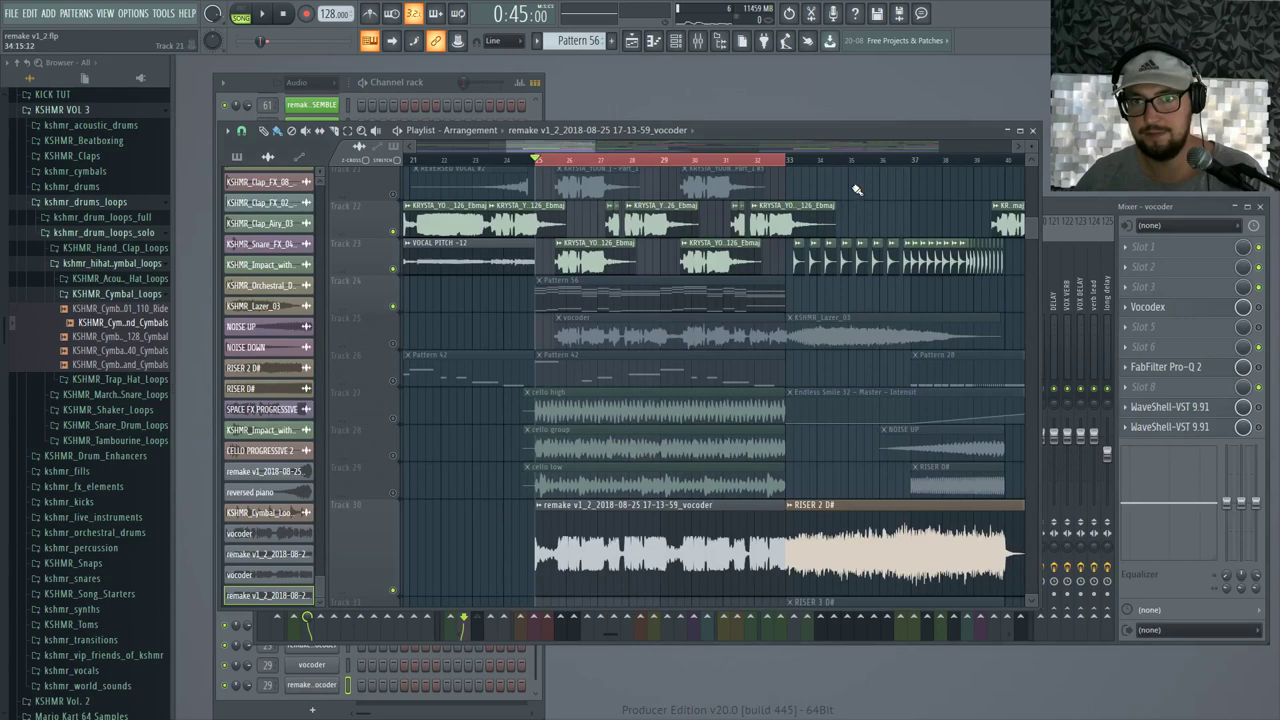
With Tracks 22 and 23 muted, play the loop and trim the start of the rendered vocoder clip to 25:09:0
{"action": "scroll", "coordinate": [620, 330], "scroll_direction": "down", "scroll_amount": 1}
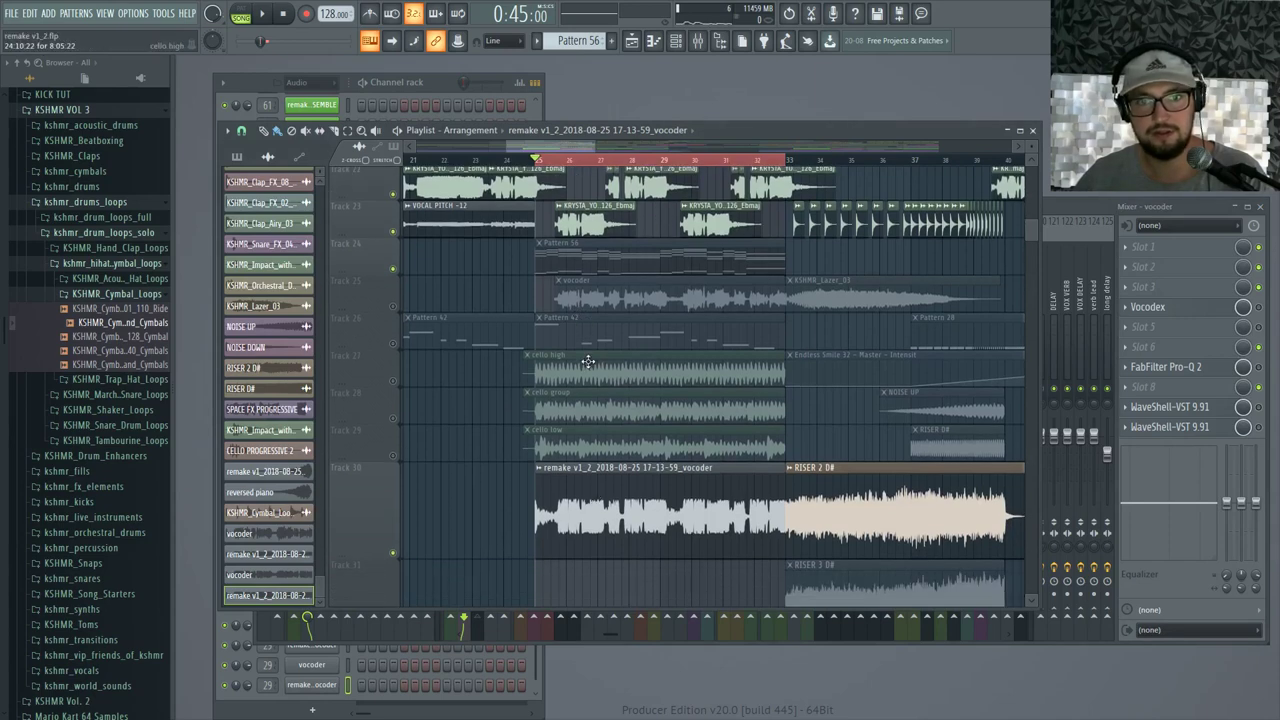
{"action": "scroll", "coordinate": [585, 358], "scroll_direction": "up", "scroll_amount": 3, "text": "ctrl"}
{"action": "key", "text": "space"}
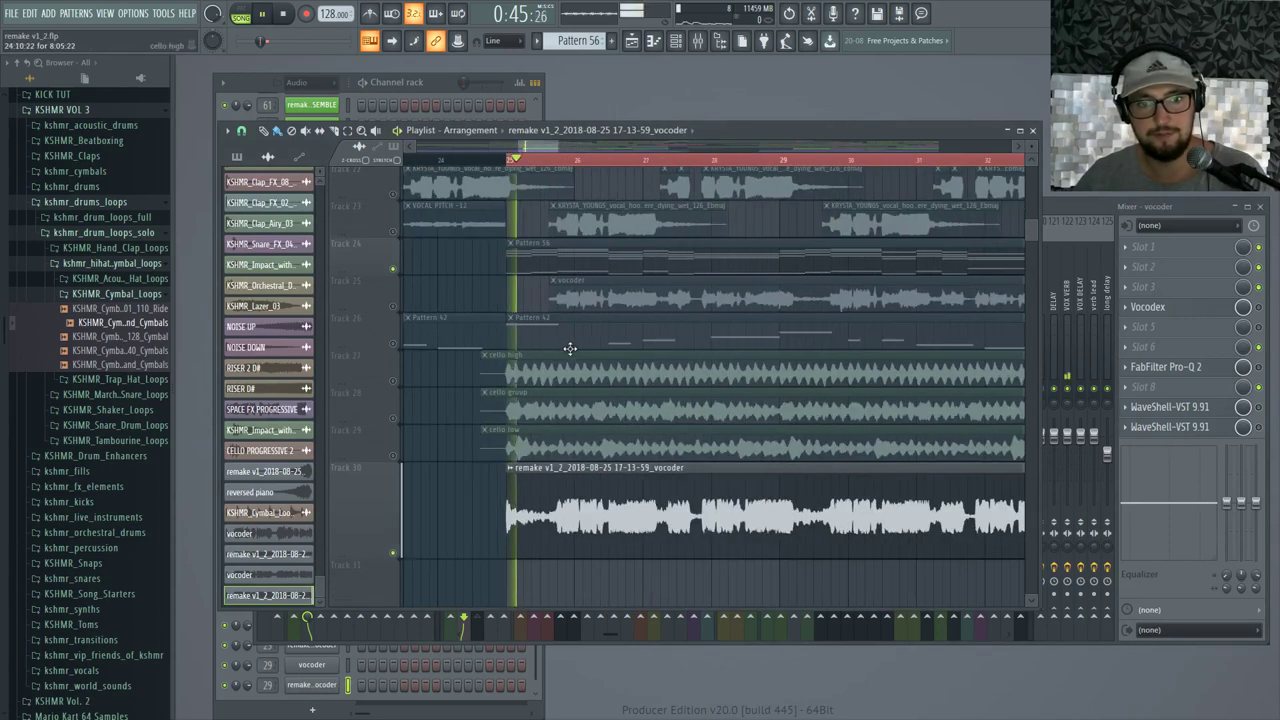
{"action": "left_click_drag", "start_coordinate": [507, 500], "coordinate": [540, 499]}
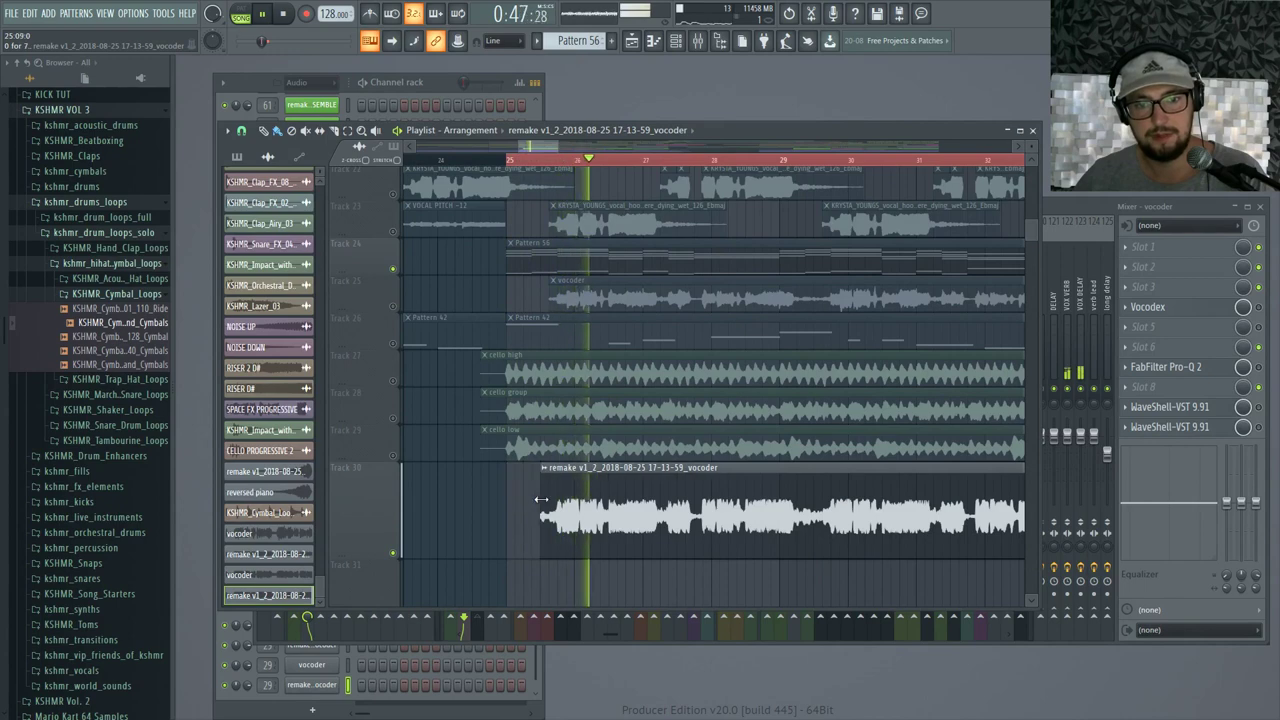
{"action": "scroll", "coordinate": [492, 425], "scroll_direction": "up", "scroll_amount": 2}
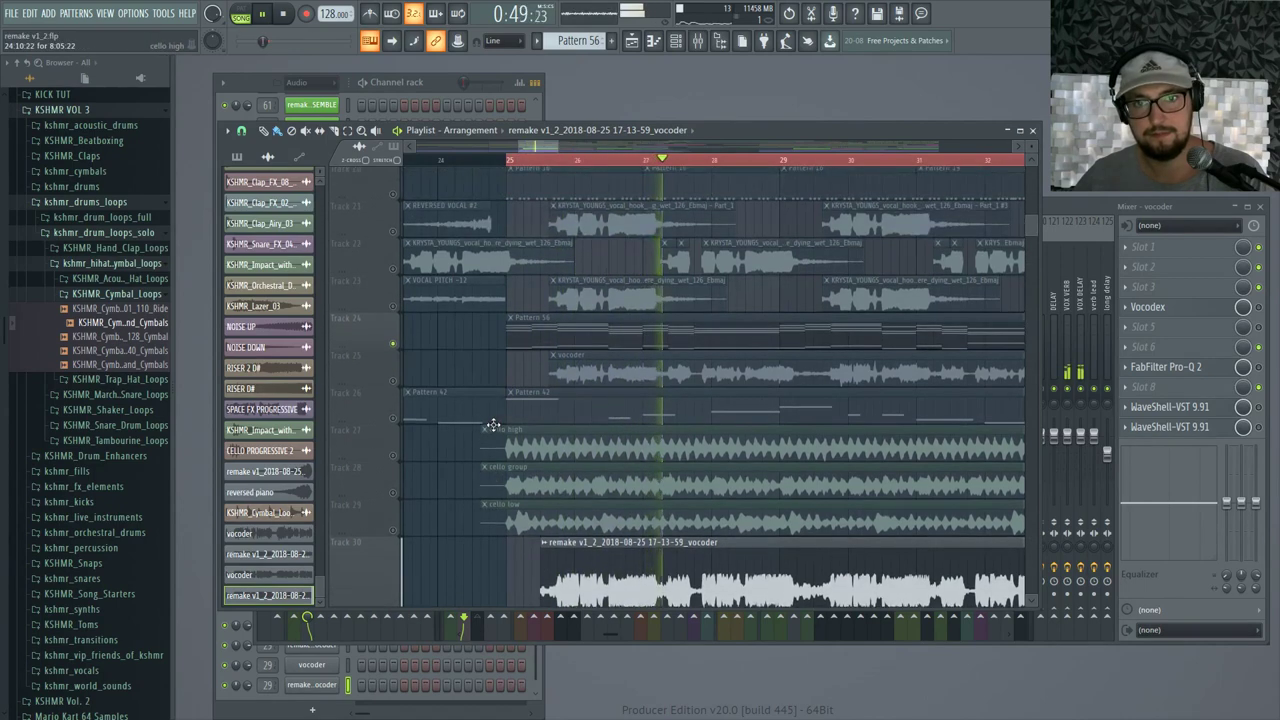
{"action": "scroll", "coordinate": [495, 412], "scroll_direction": "down", "scroll_amount": 3, "text": "ctrl"}
{"action": "key", "text": "space"}
Unmute vocal Tracks 21, 22 and 23, and listen to the vocals together with the rendered vocoder
{"action": "left_click", "coordinate": [393, 306]}
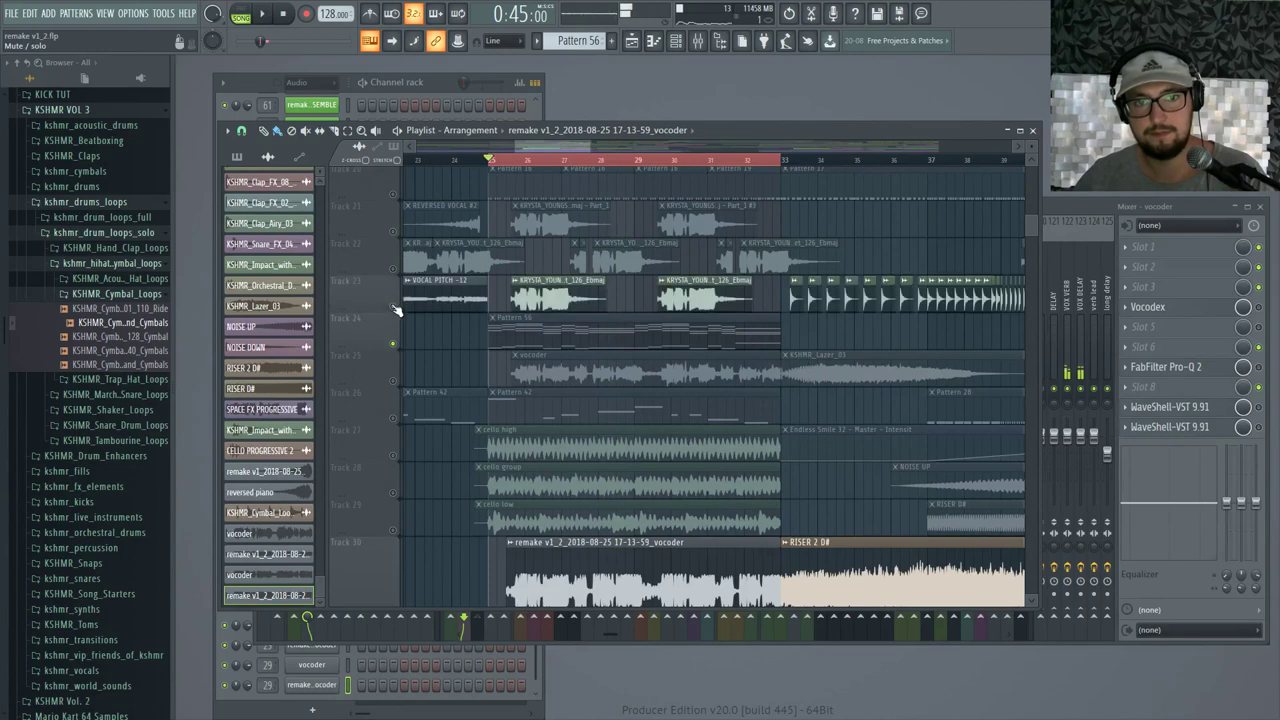
{"action": "left_click", "coordinate": [393, 269]}
{"action": "left_click", "coordinate": [515, 160]}
{"action": "key", "text": "space"}
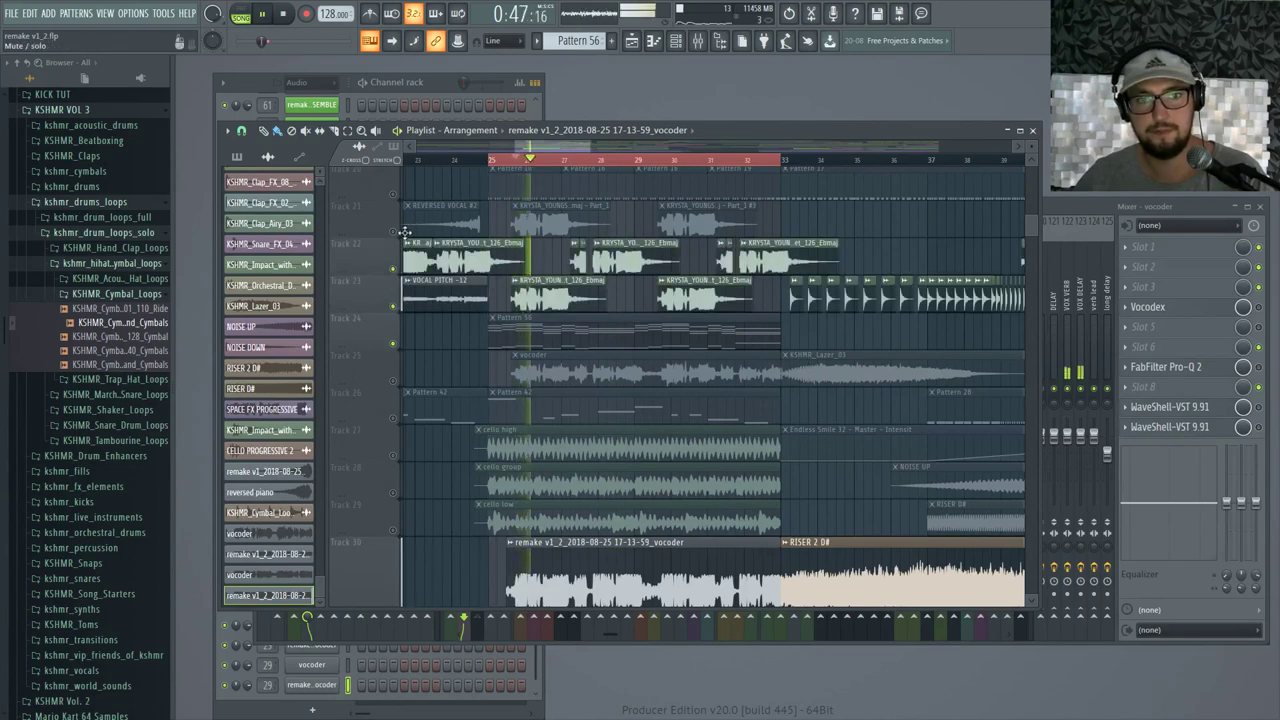
{"action": "left_click", "coordinate": [393, 231]}
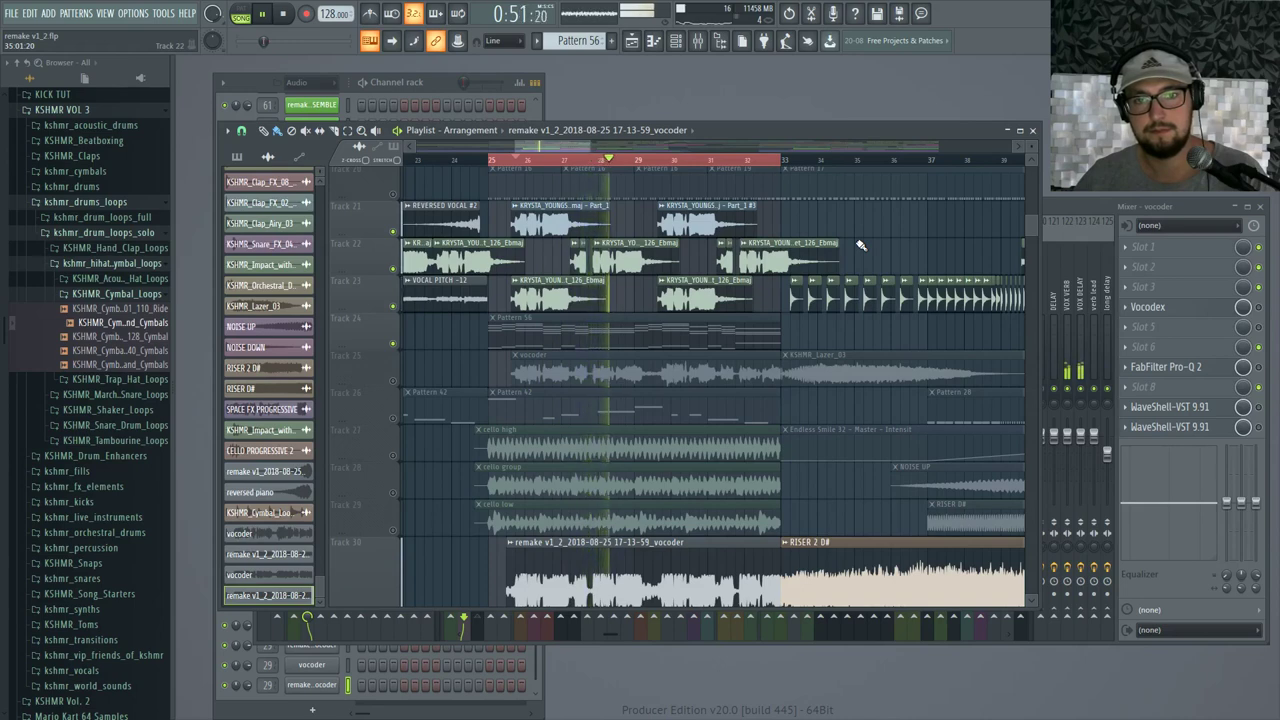
{"action": "left_click", "coordinate": [283, 16]}
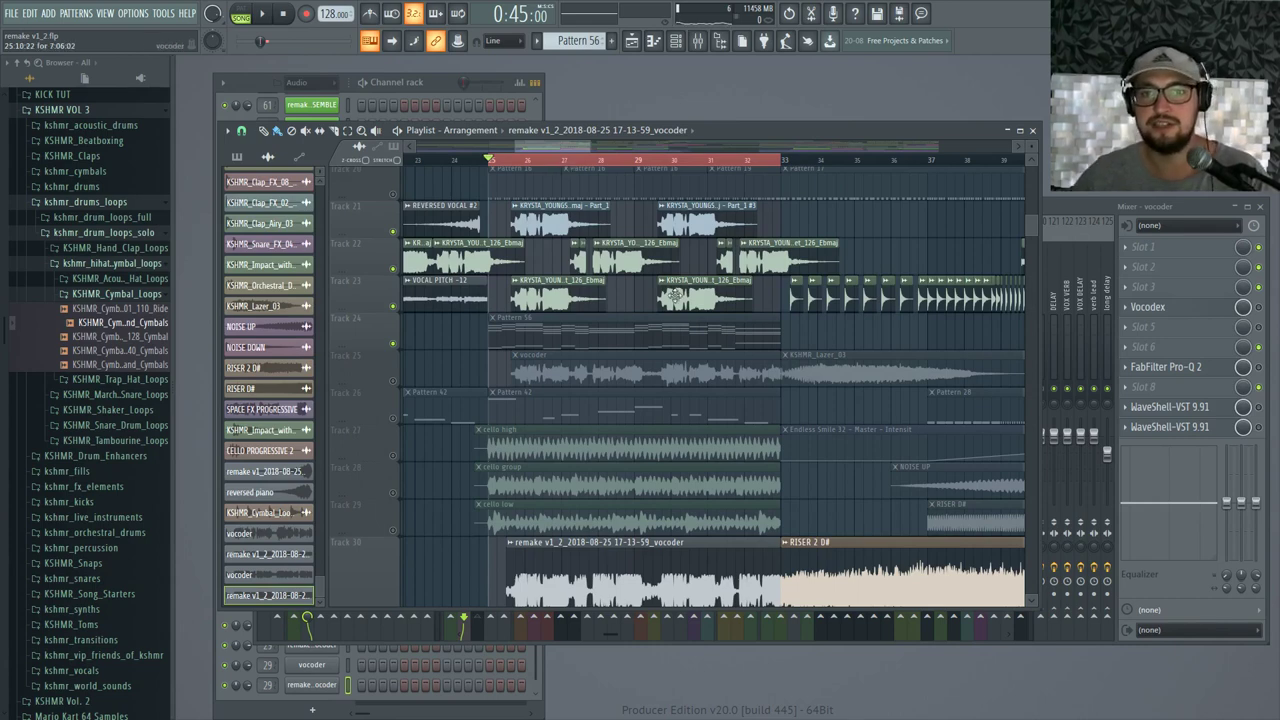
Open FabFilter Pro-Q 2 on the vocoder track and set its red low-mid band to about 318 Hz and -2.43 dB
{"action": "scroll", "coordinate": [866, 246], "scroll_direction": "down", "scroll_amount": 3}
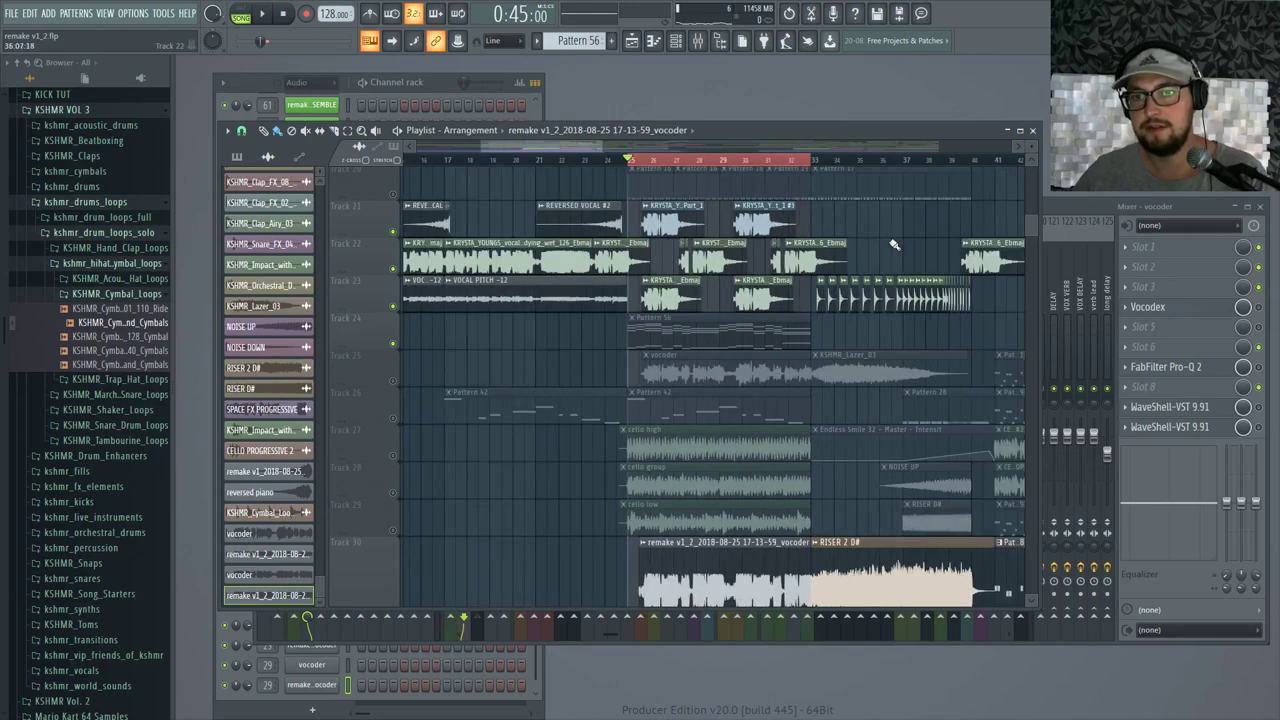
{"action": "scroll", "coordinate": [866, 259], "scroll_direction": "down", "scroll_amount": 2}
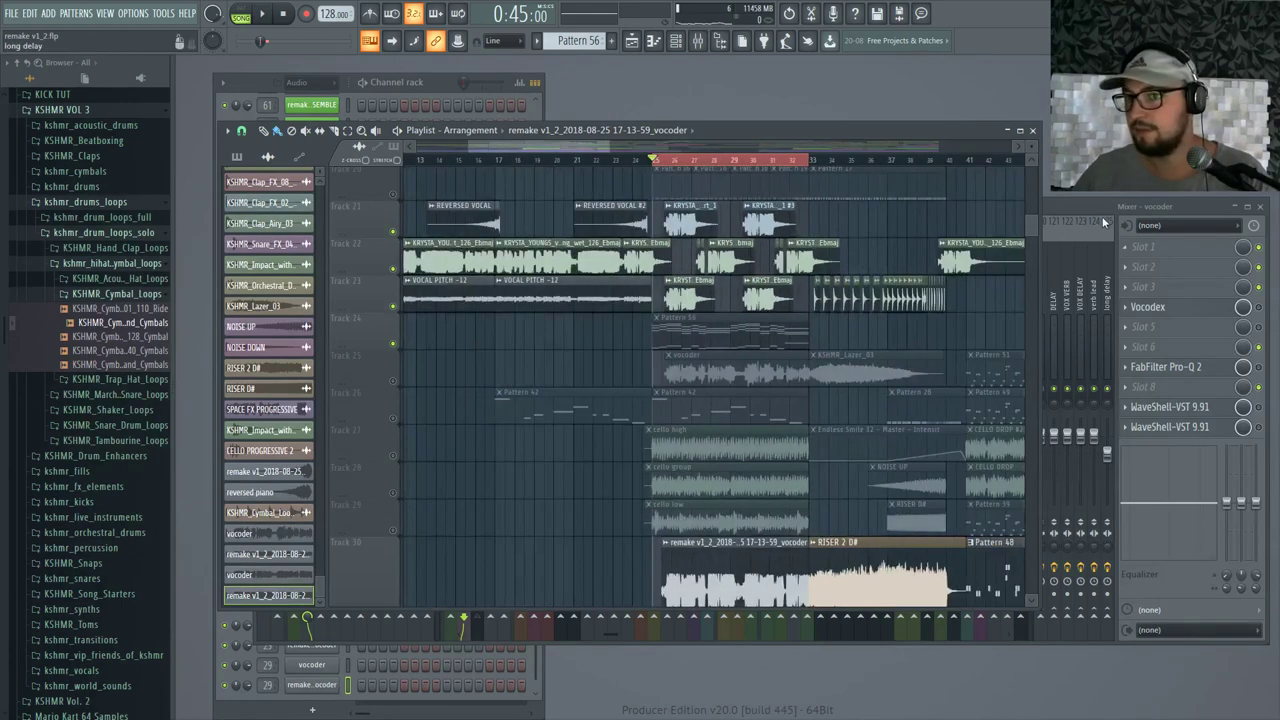
{"action": "key", "text": "F9"}
{"action": "left_click", "coordinate": [1193, 368]}
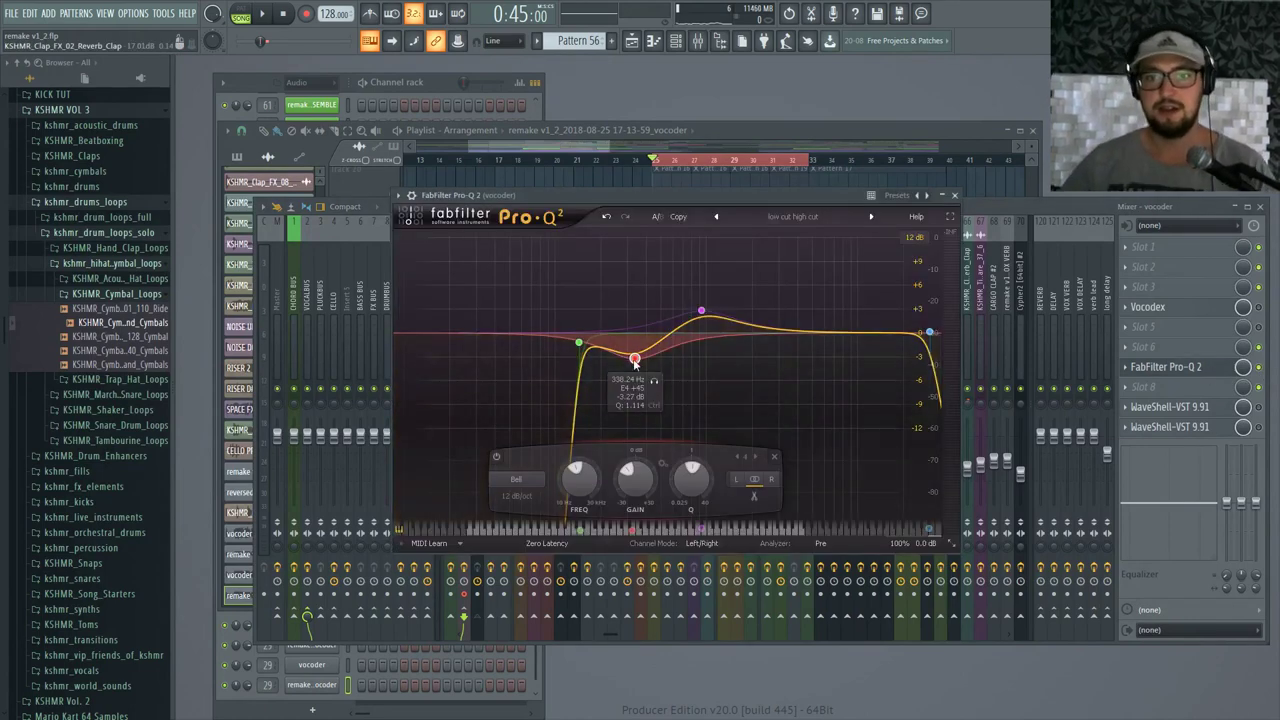
{"action": "scroll", "coordinate": [630, 362], "scroll_direction": "down", "scroll_amount": 2}
{"action": "mouse_move", "coordinate": [635, 358]}
{"action": "left_mouse_down"}
{"action": "mouse_move", "coordinate": [630, 368]}
{"action": "mouse_move", "coordinate": [631, 351]}
{"action": "left_mouse_up"}
{"action": "scroll", "coordinate": [631, 359], "scroll_direction": "up", "scroll_amount": 2}
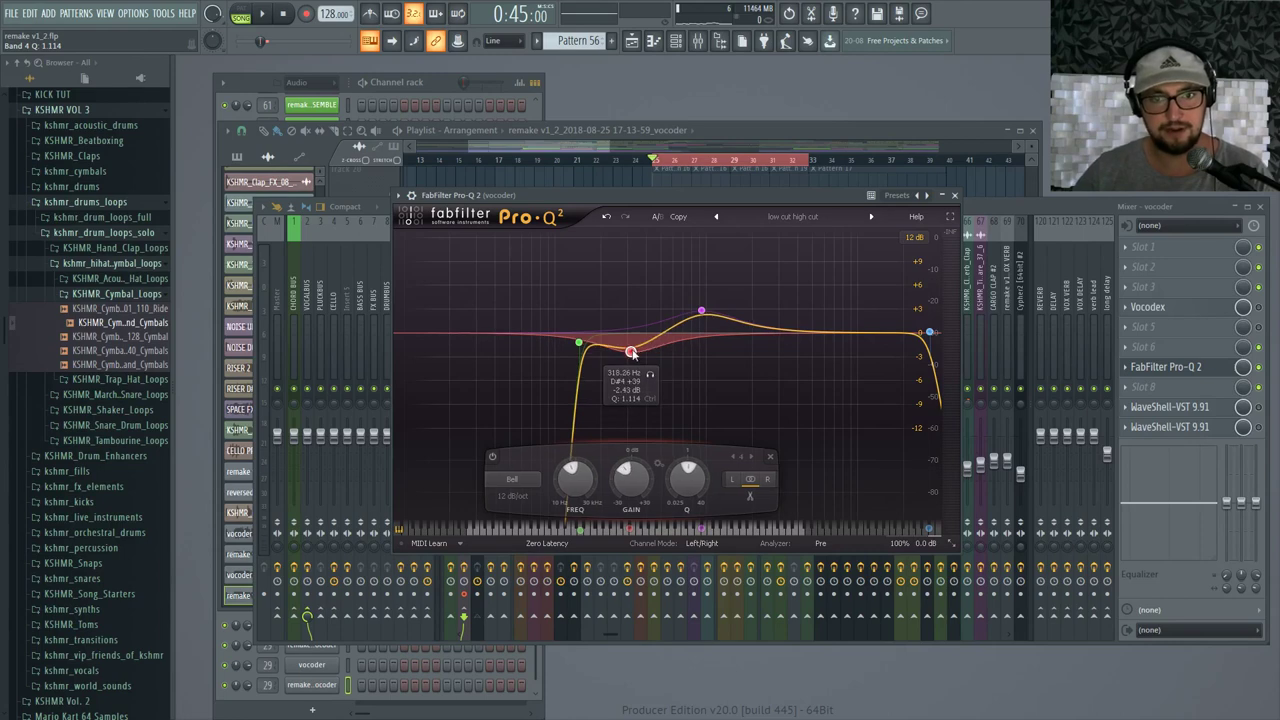
Set the purple Pro-Q 2 band to about 1012 Hz and +3.36 dB, and close the equalizer
{"action": "left_click_drag", "start_coordinate": [700, 315], "coordinate": [707, 308]}
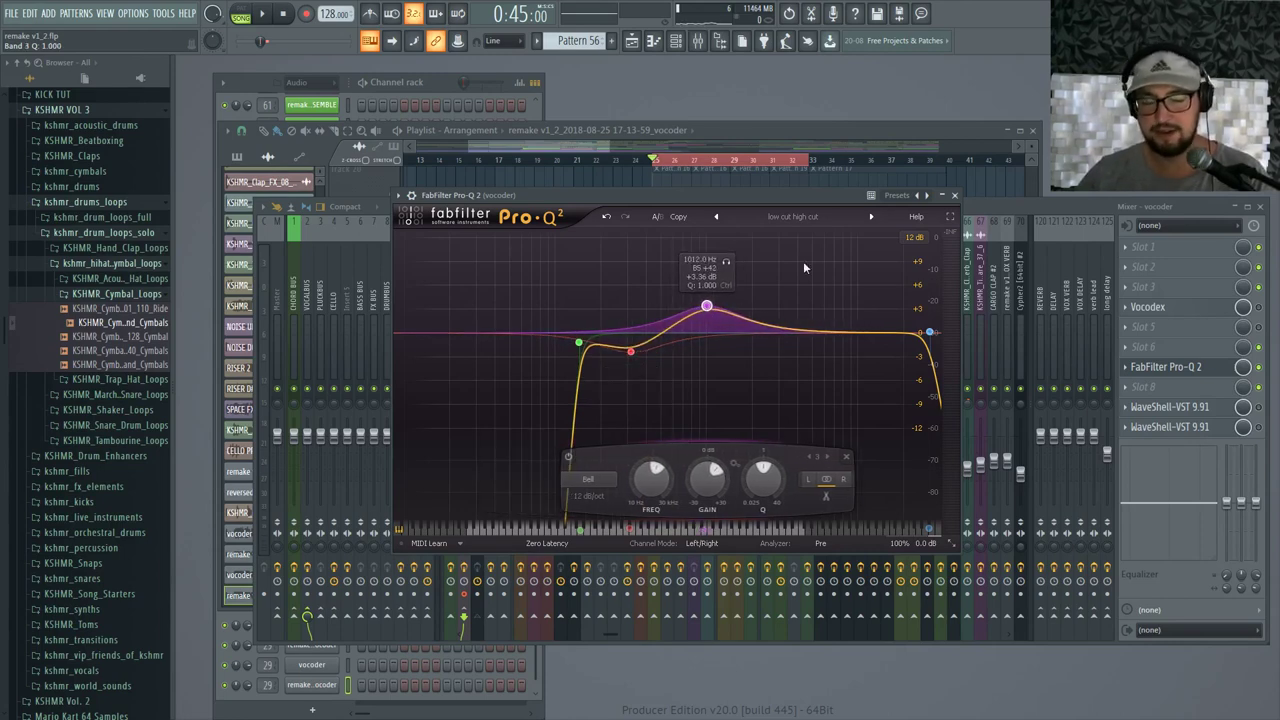
{"action": "left_click_drag", "start_coordinate": [797, 195], "coordinate": [823, 202]}
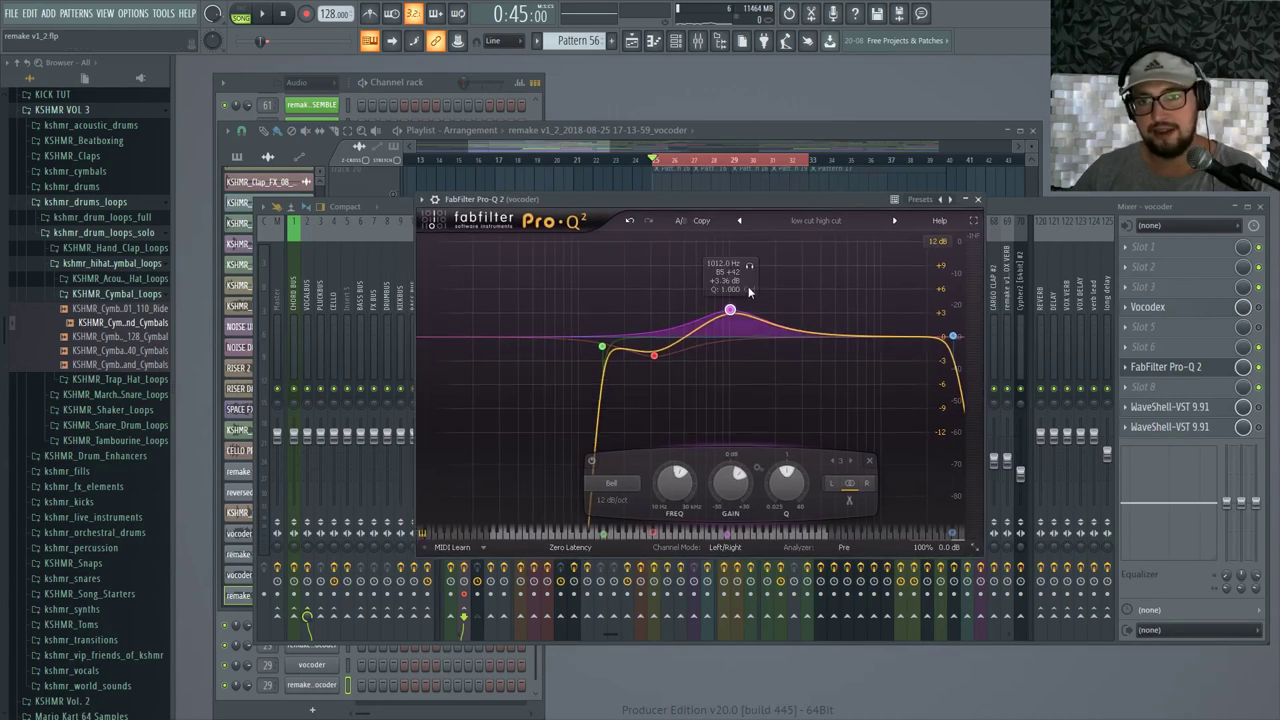
{"action": "left_click", "coordinate": [979, 201]}
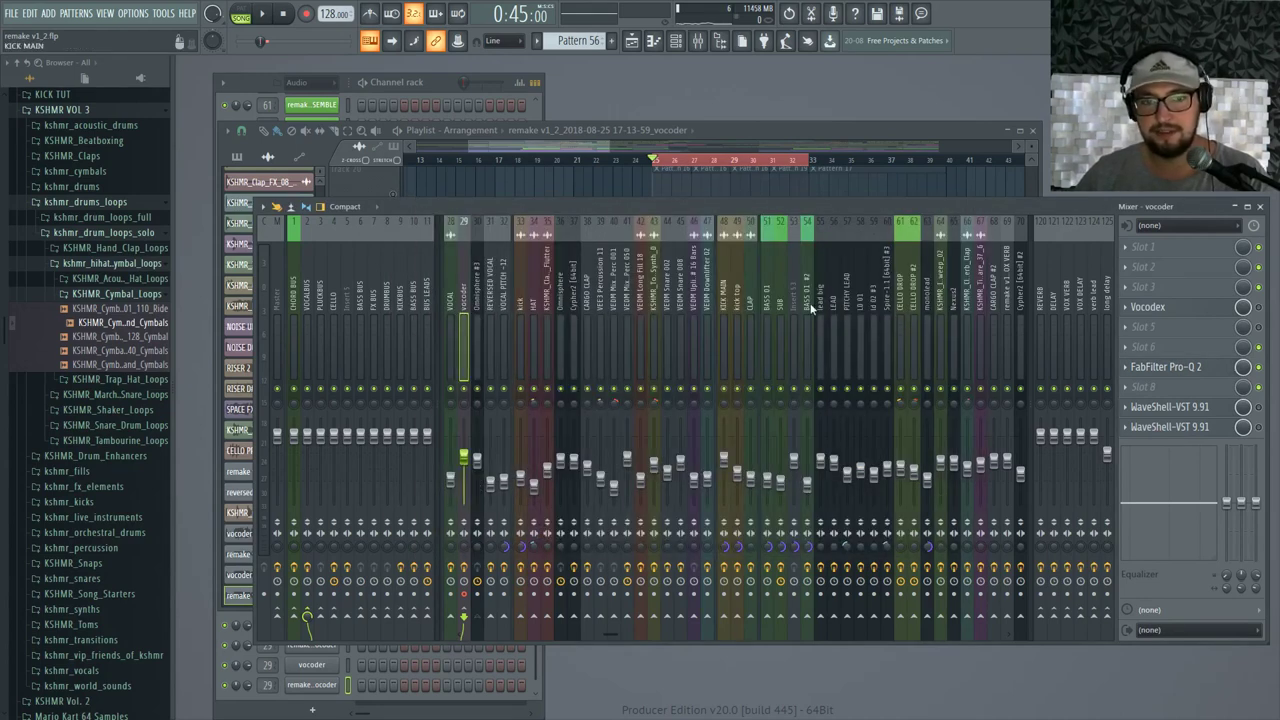
Select the VOCALBUS mixer track and examine its DeEsser settings
{"action": "left_click", "coordinate": [312, 301]}
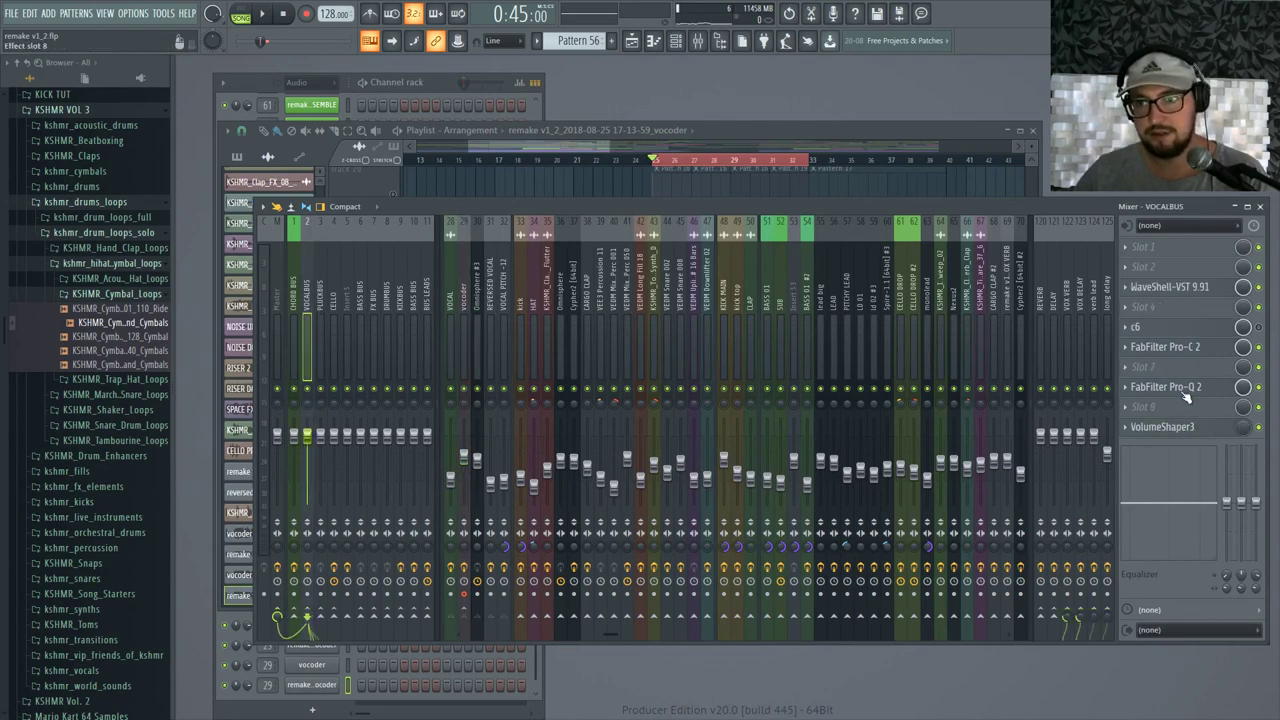
{"action": "left_click", "coordinate": [1193, 288]}
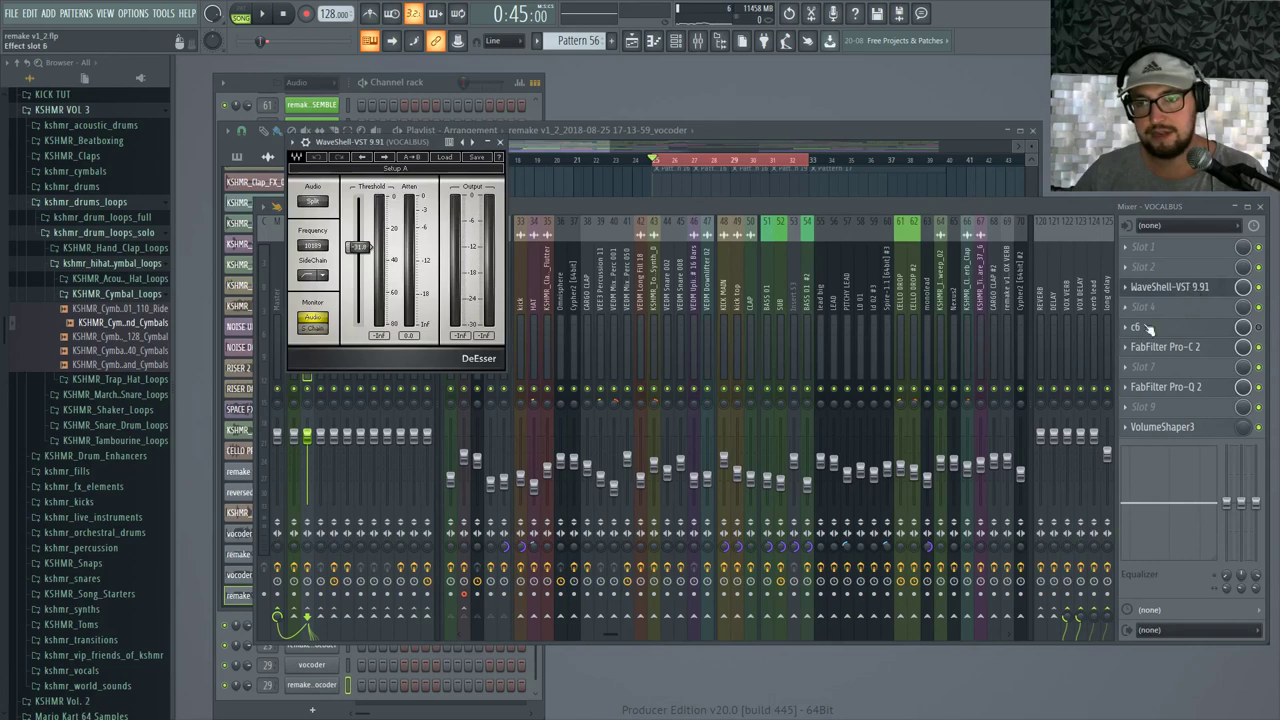
{"action": "left_click", "coordinate": [500, 142]}
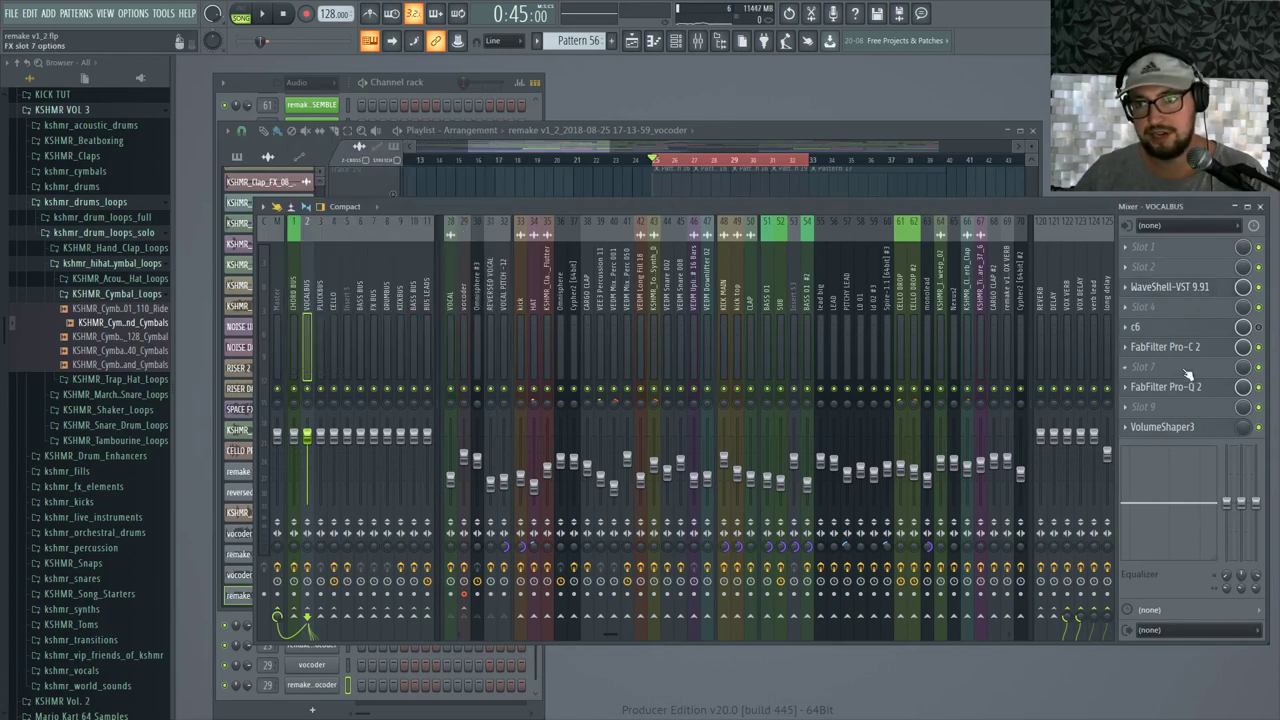
{"action": "left_click", "coordinate": [1187, 288]}
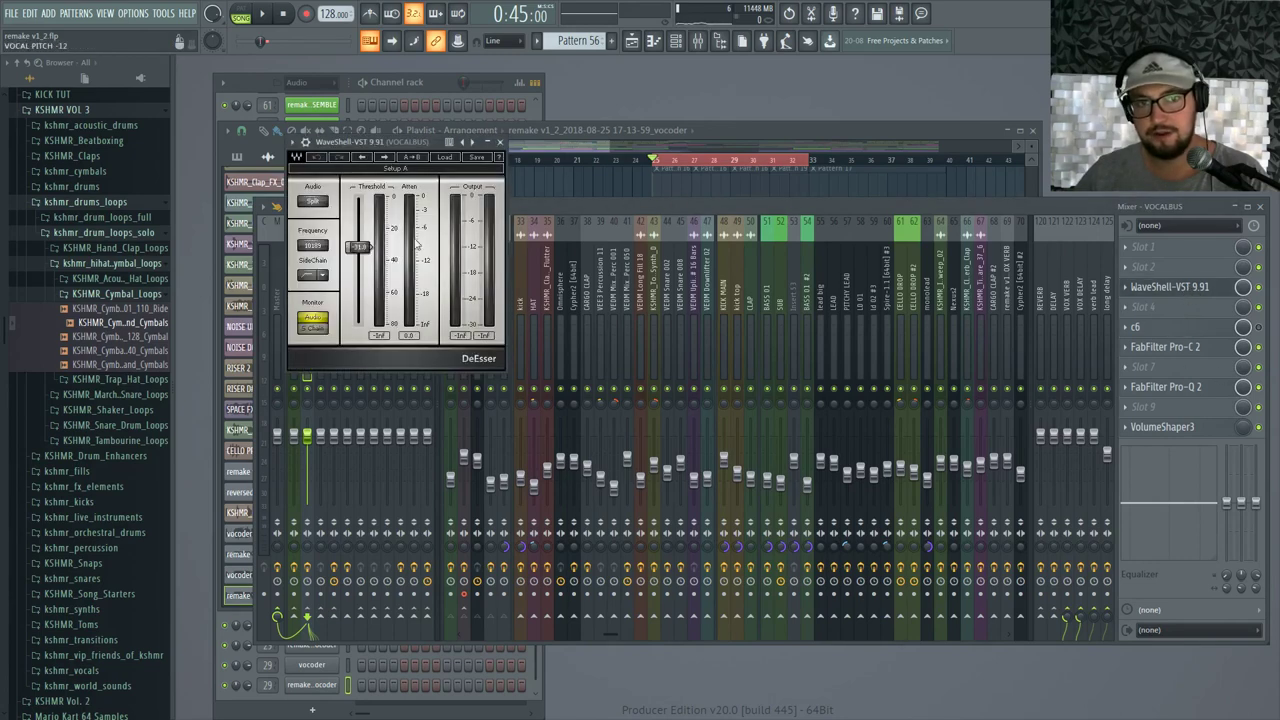
Close the DeEsser and select the vocoder track in the mixer
{"action": "left_click", "coordinate": [500, 142]}
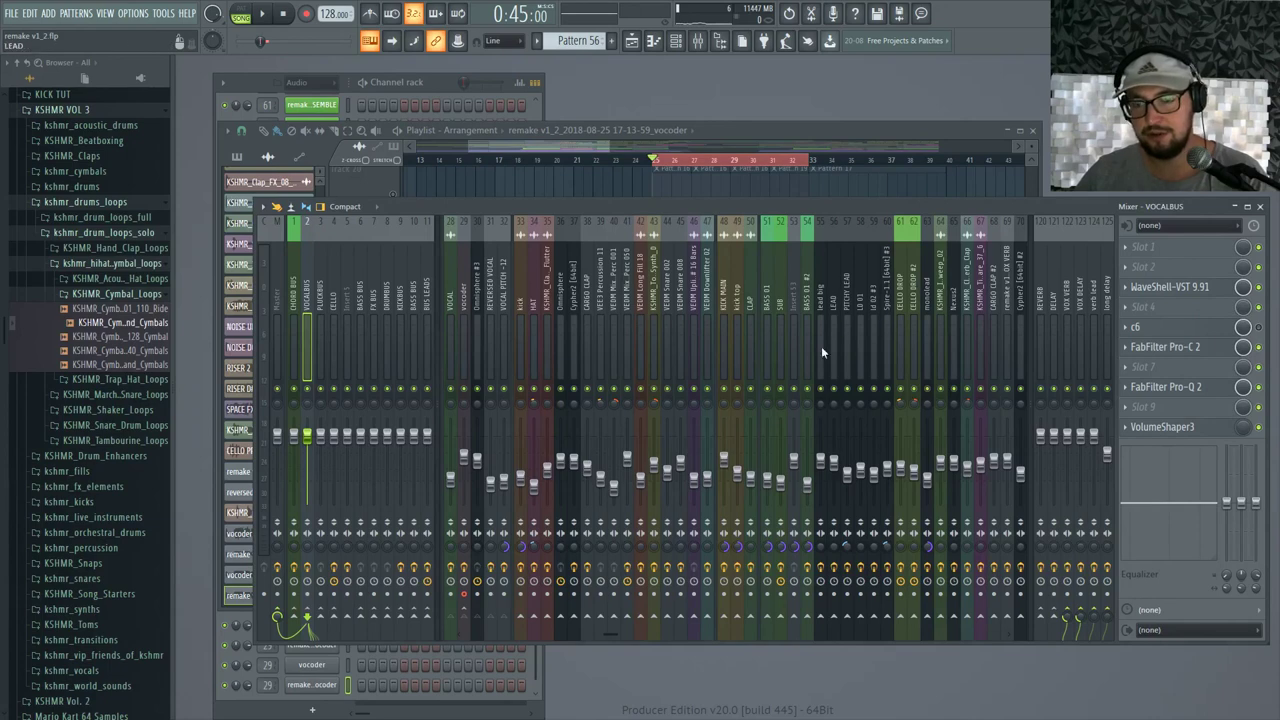
{"action": "left_click", "coordinate": [554, 189]}
{"action": "left_click", "coordinate": [1095, 210]}
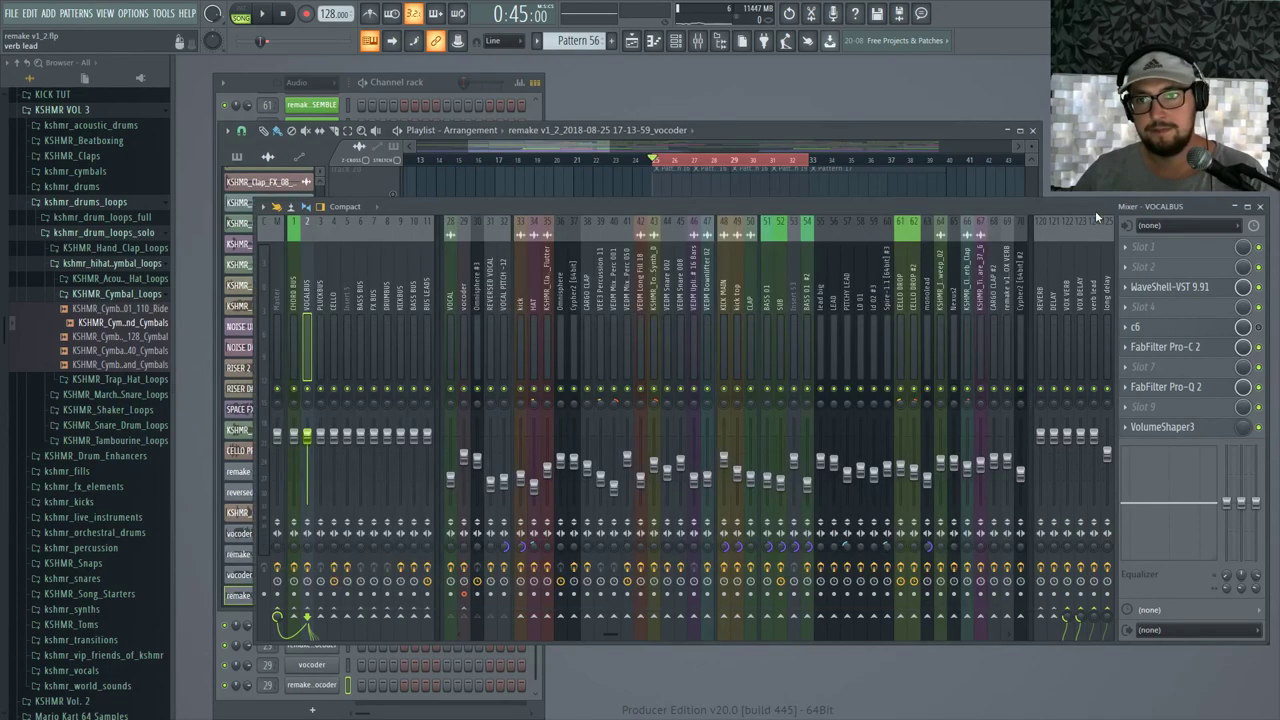
{"action": "left_click", "coordinate": [463, 300]}
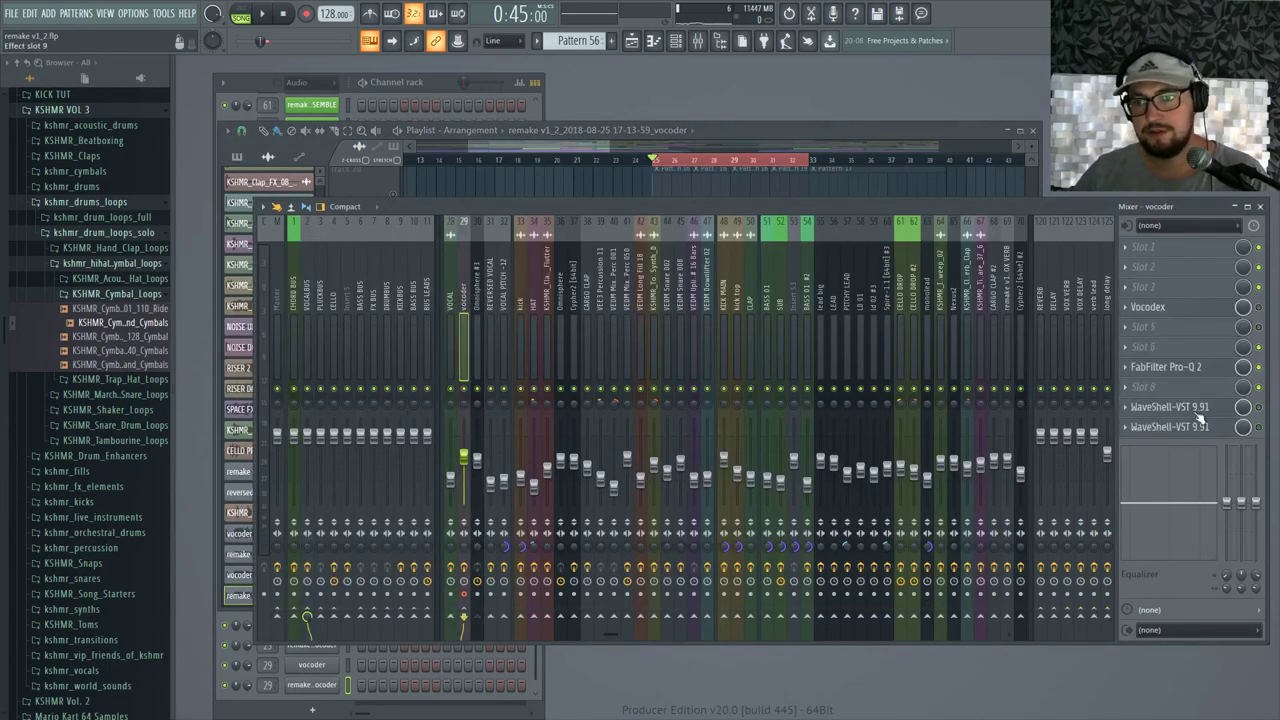
Examine the rendered vocoder clip on playlist Track 30 and play its quiet passage from about bar 29
{"action": "left_click", "coordinate": [686, 178]}
{"action": "scroll", "coordinate": [700, 294], "scroll_direction": "up", "scroll_amount": 3}
{"action": "scroll", "coordinate": [717, 294], "scroll_direction": "down", "scroll_amount": 3}
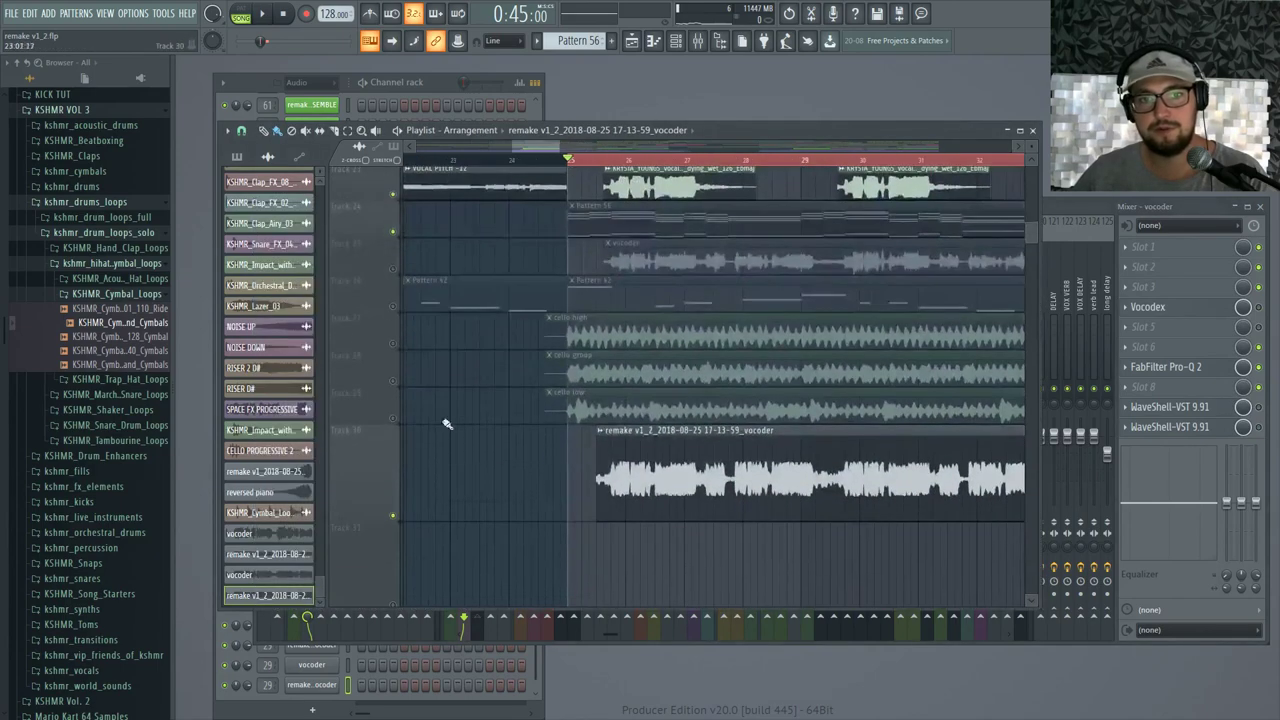
{"action": "scroll", "coordinate": [620, 440], "scroll_direction": "down", "scroll_amount": 3}
{"action": "scroll", "coordinate": [694, 443], "scroll_direction": "up", "scroll_amount": 3}
{"action": "scroll", "coordinate": [403, 414], "scroll_direction": "down", "scroll_amount": 3}
{"action": "scroll", "coordinate": [520, 429], "scroll_direction": "up", "scroll_amount": 1}
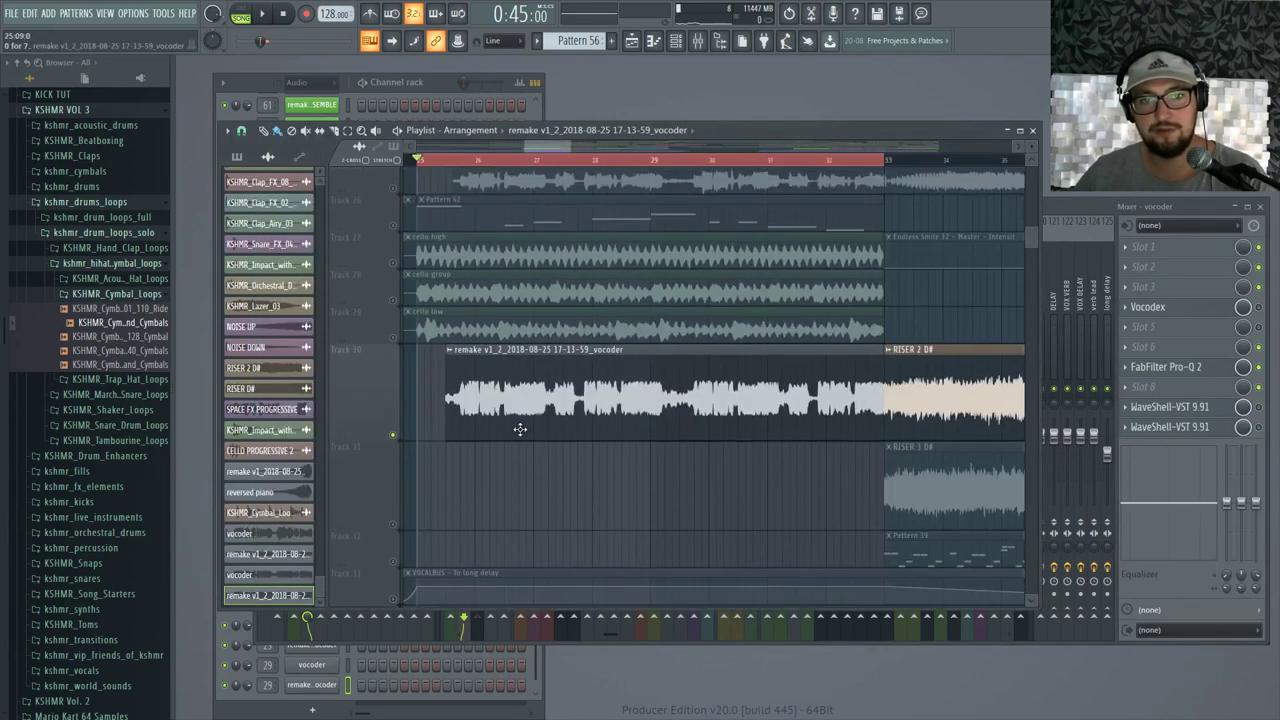
{"action": "scroll", "coordinate": [660, 215], "scroll_direction": "up", "scroll_amount": 2}
{"action": "left_click", "coordinate": [664, 160]}
{"action": "key", "text": "space"}
{"action": "scroll", "coordinate": [729, 329], "scroll_direction": "up", "scroll_amount": 2}
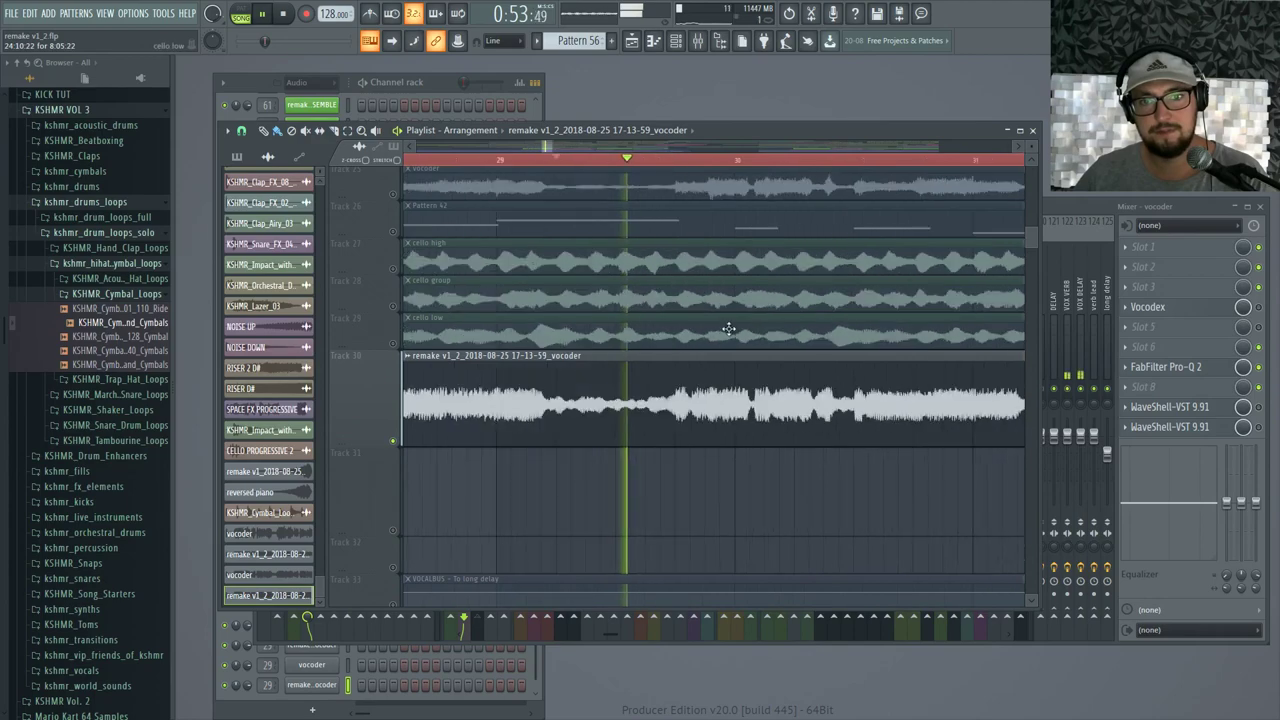
{"action": "key", "text": "space"}
{"action": "scroll", "coordinate": [570, 430], "scroll_direction": "down", "scroll_amount": 5}
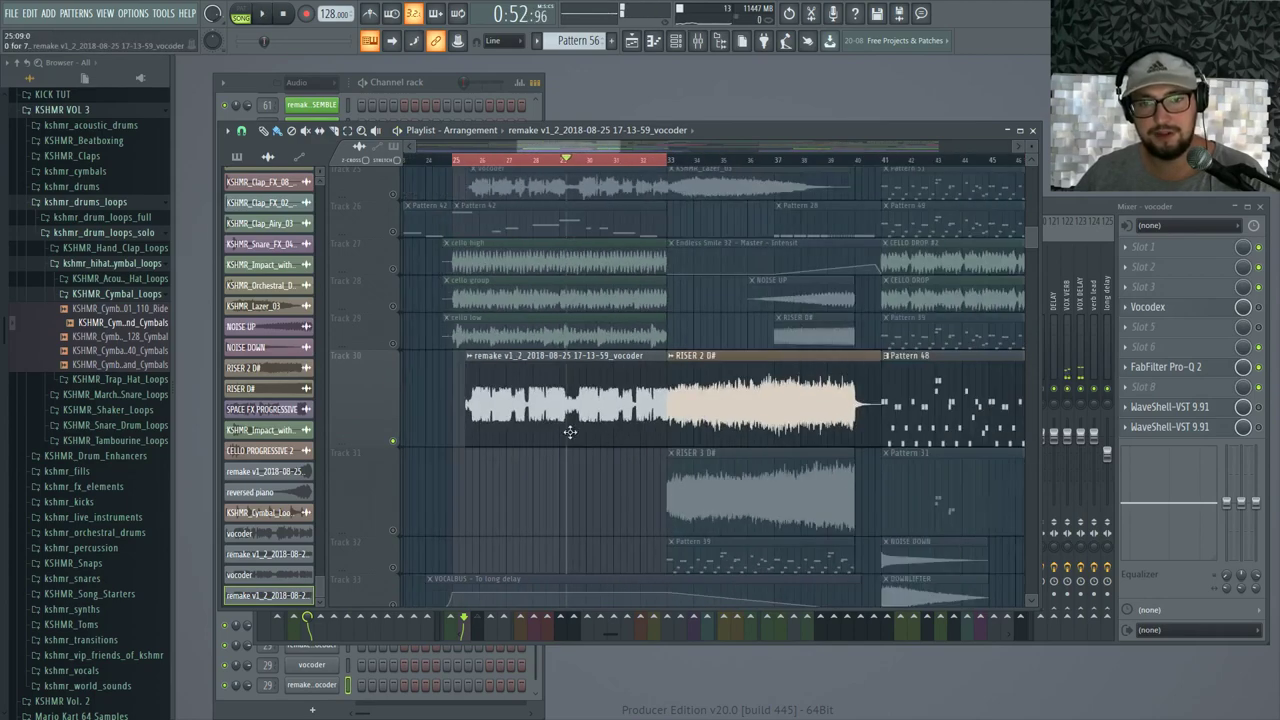
{"action": "scroll", "coordinate": [600, 440], "scroll_direction": "up", "scroll_amount": 3}
Create a volume automation clip for the rendered vocoder clip on Track 30
{"action": "left_click", "coordinate": [614, 446]}
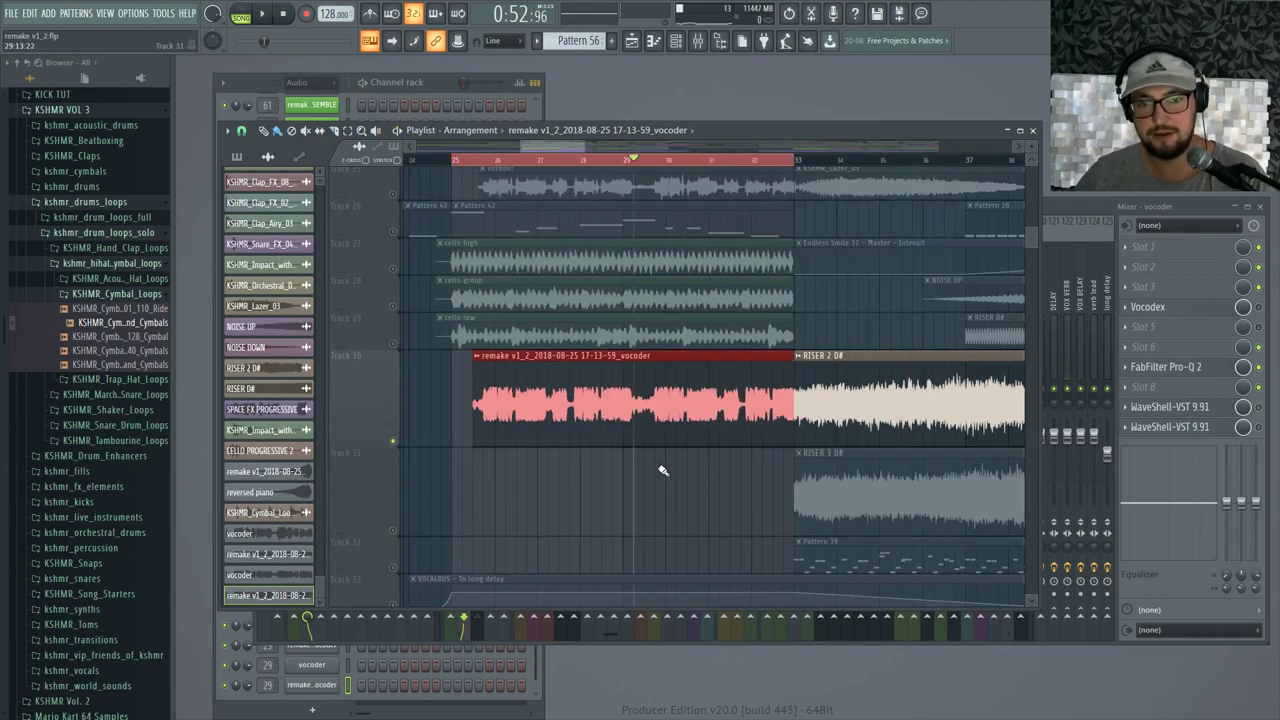
{"action": "left_click", "coordinate": [662, 470]}
{"action": "left_click", "coordinate": [484, 358]}
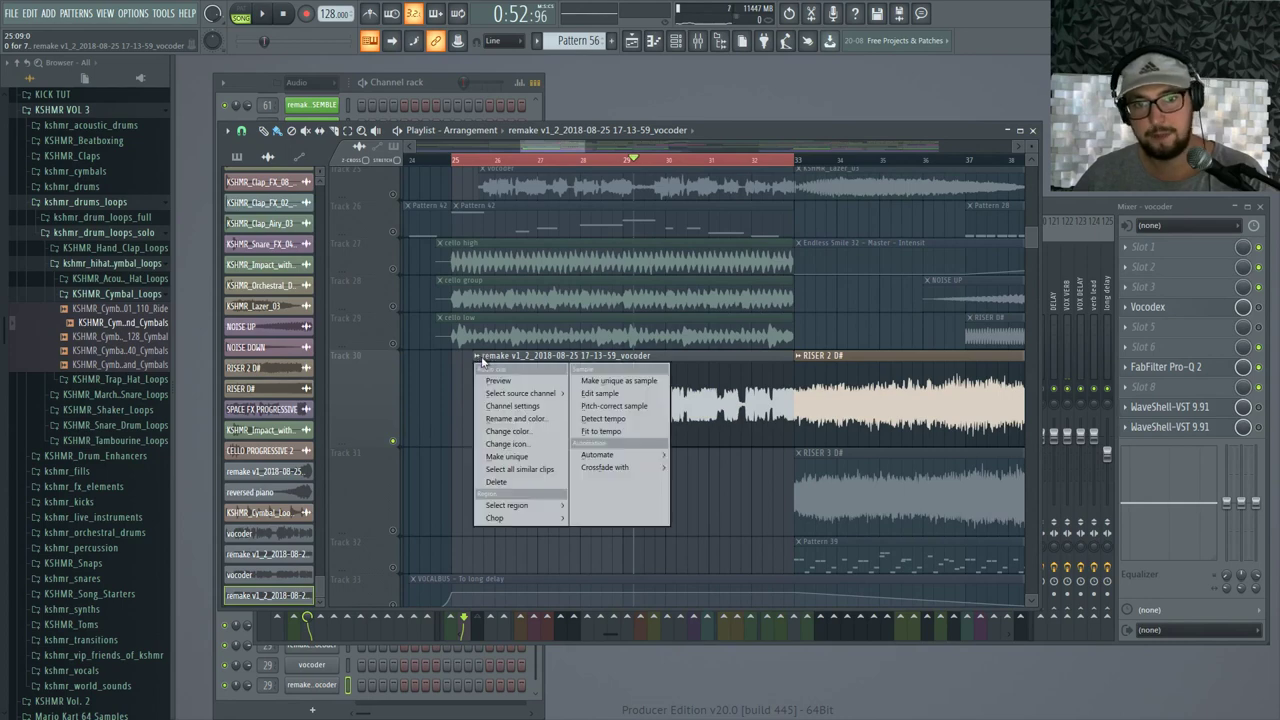
{"action": "left_click", "coordinate": [694, 452]}
Shape a fade-in at the start of the vocoder's volume automation, rising from silence to 100% at 25:13:00
{"action": "scroll", "coordinate": [490, 401], "scroll_direction": "up", "scroll_amount": 2}
{"action": "right_click", "coordinate": [511, 434]}
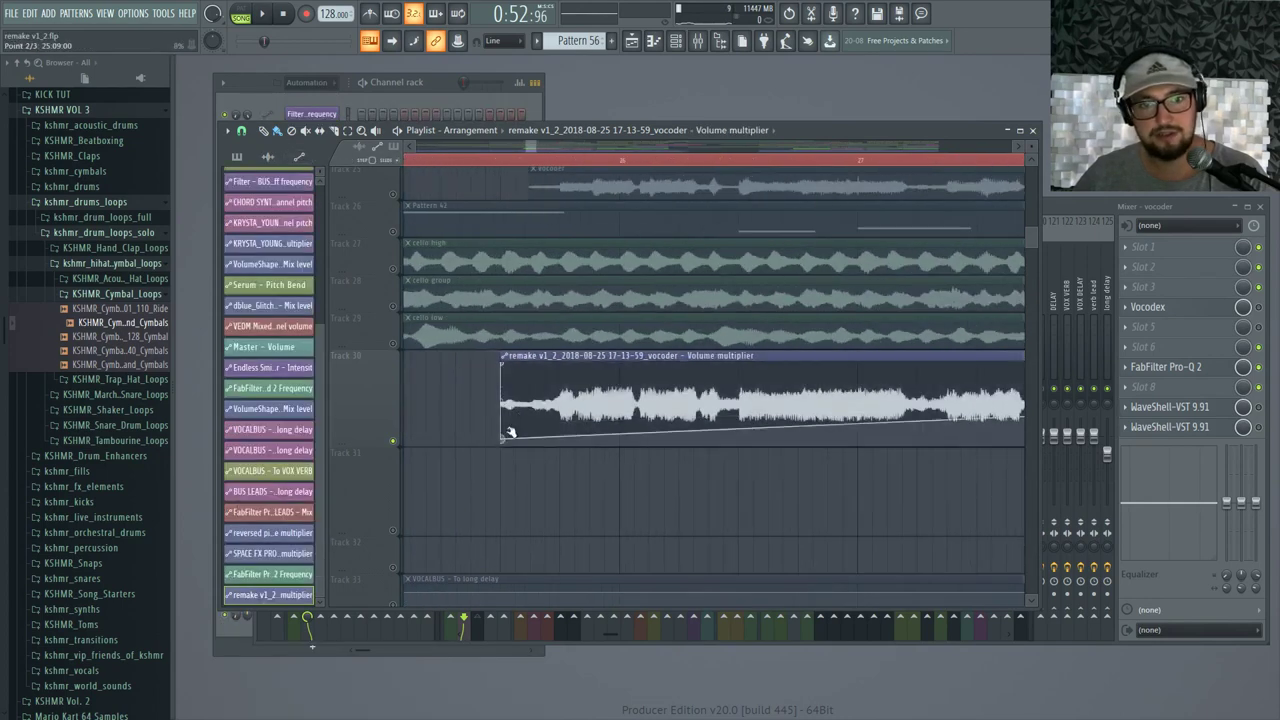
{"action": "right_click", "coordinate": [545, 364]}
{"action": "left_click_drag", "start_coordinate": [544, 362], "coordinate": [556, 362]}
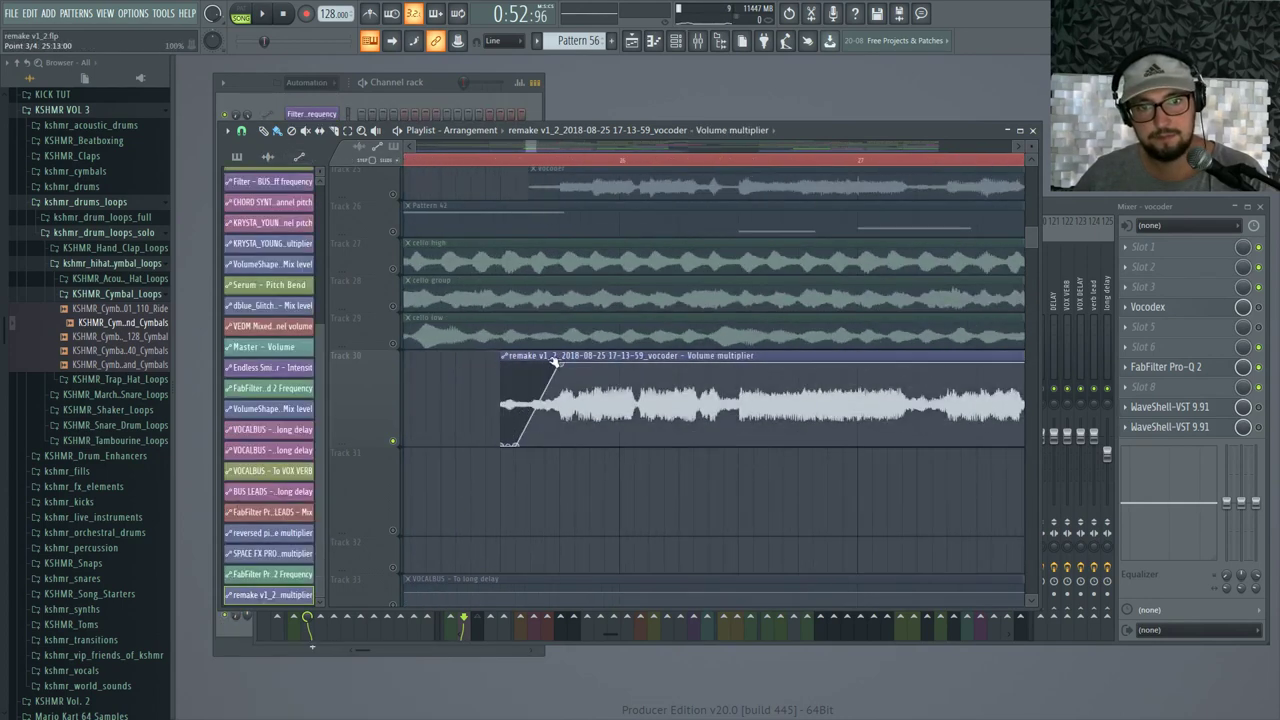
{"action": "scroll", "coordinate": [490, 190], "scroll_direction": "down", "scroll_amount": 4}
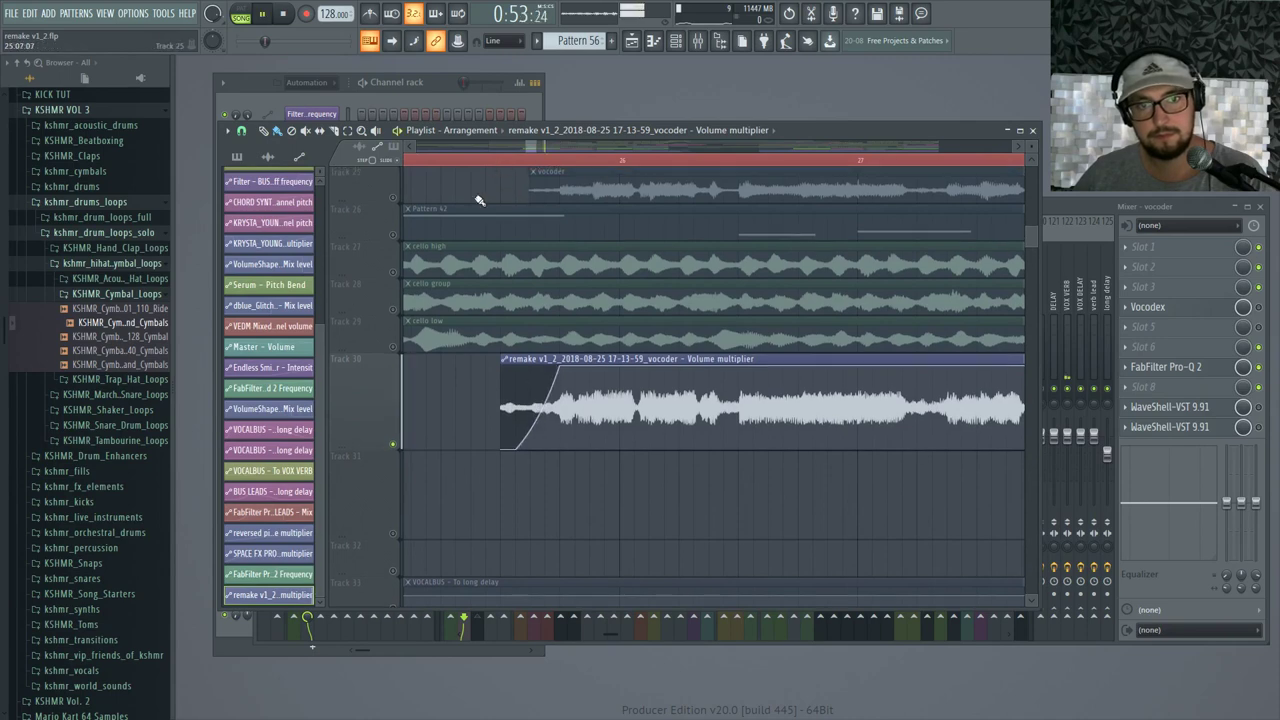
Add a volume automation dip over the quiet gap just before bar 28, returning to full volume after it
{"action": "left_click", "coordinate": [490, 160]}
{"action": "scroll", "coordinate": [655, 395], "scroll_direction": "up", "scroll_amount": 3}
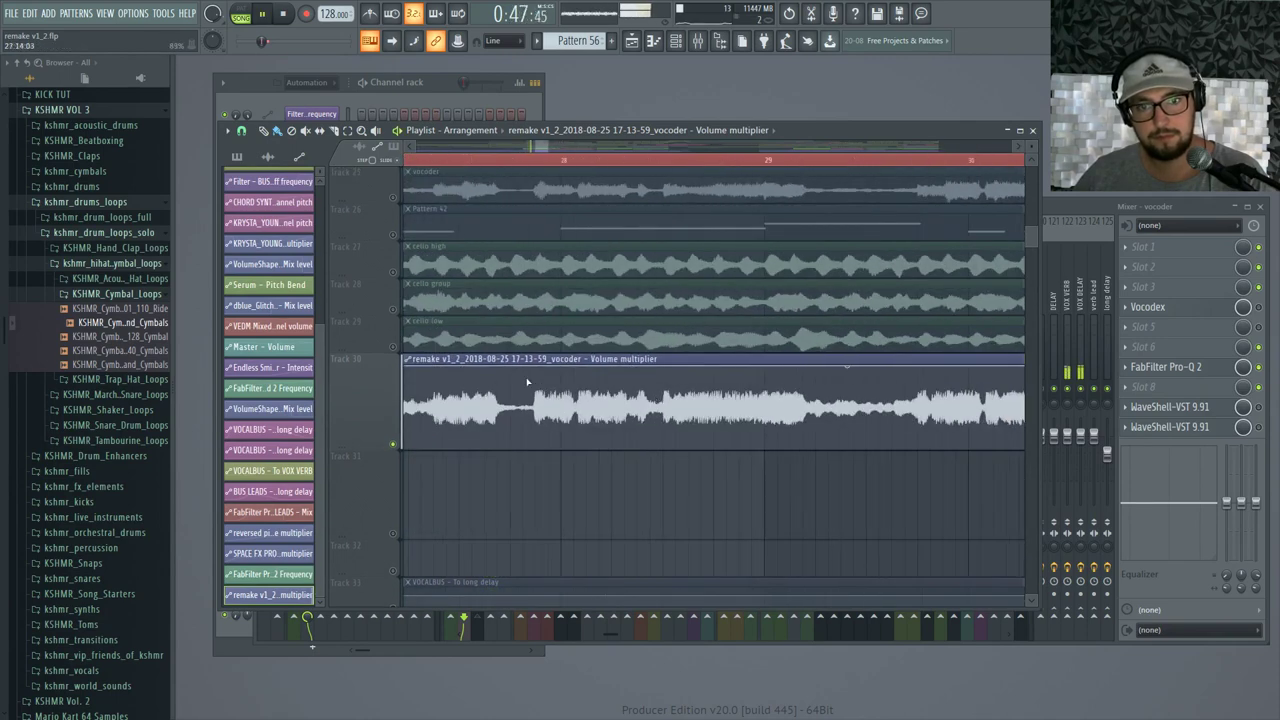
{"action": "scroll", "coordinate": [527, 381], "scroll_direction": "up", "scroll_amount": 4}
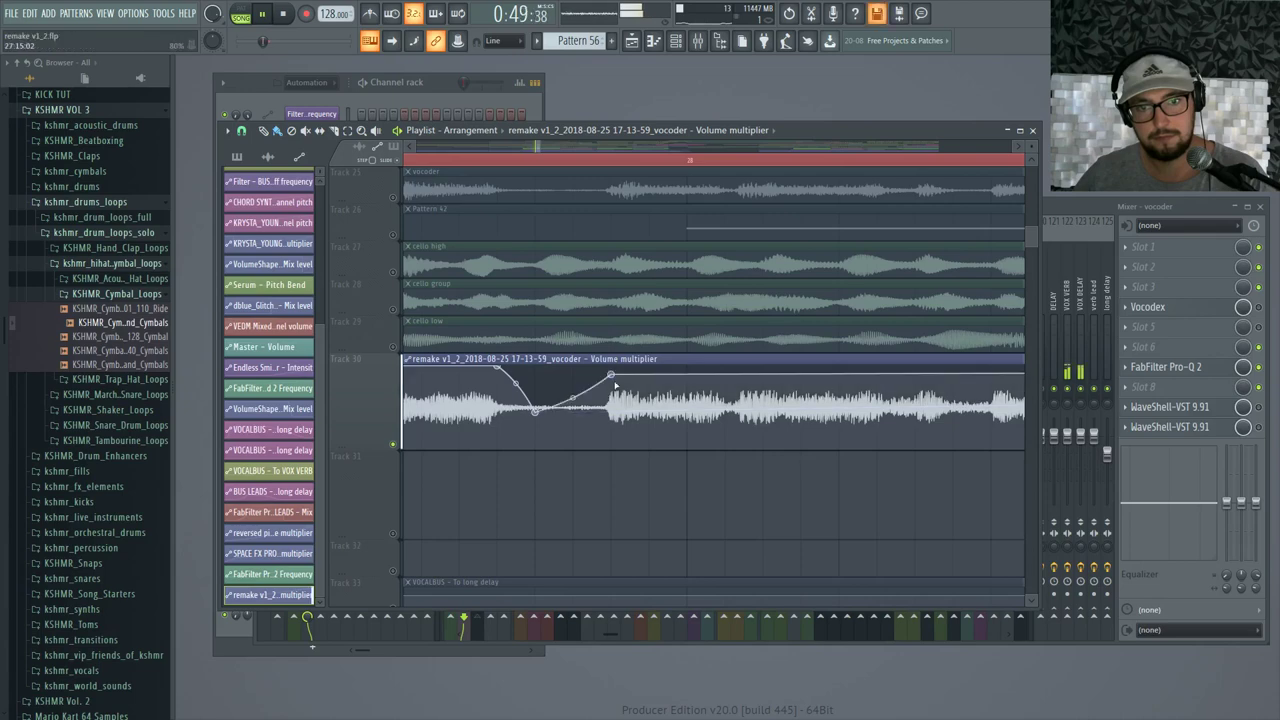
{"action": "left_click_drag", "start_coordinate": [611, 375], "coordinate": [611, 364]}
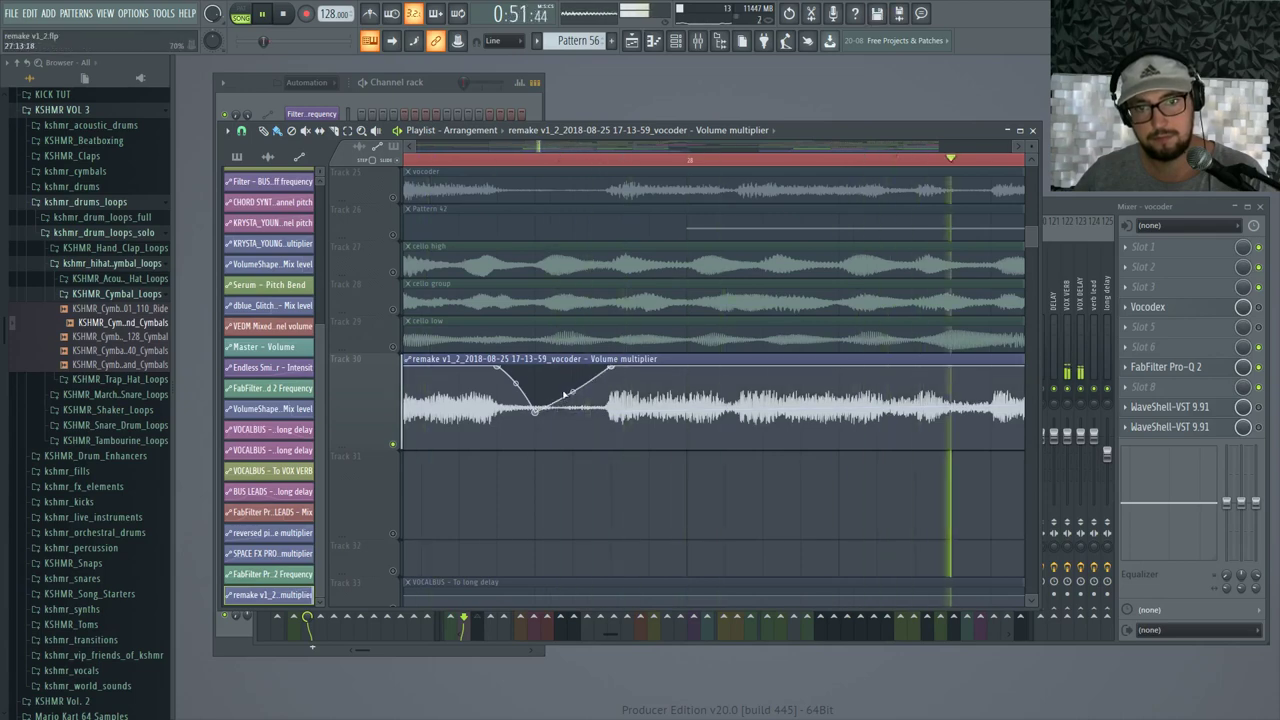
Stop playback and add a curved volume automation dip over the vocoder's quiet passage between bars 29 and 30
{"action": "left_click_drag", "start_coordinate": [786, 364], "coordinate": [850, 362]}
{"action": "key", "text": "space"}
{"action": "right_click", "coordinate": [848, 401]}
{"action": "left_click_drag", "start_coordinate": [765, 394], "coordinate": [765, 408]}
{"action": "scroll", "coordinate": [765, 398], "scroll_direction": "down", "scroll_amount": 5}
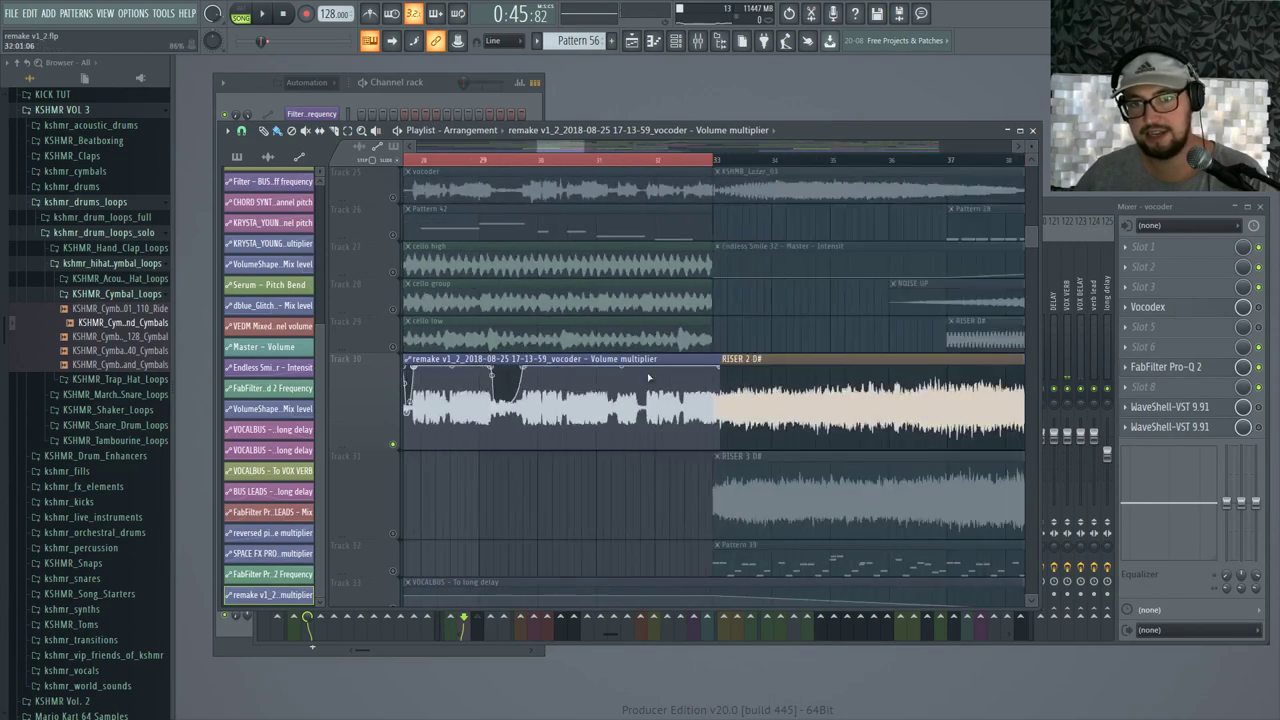
Add a flat-bottomed volume automation dip over the quiet gap just after bar 31, with full volume on both sides
{"action": "scroll", "coordinate": [648, 378], "scroll_direction": "up", "scroll_amount": 4}
{"action": "left_click_drag", "start_coordinate": [547, 368], "coordinate": [590, 390]}
{"action": "right_click", "coordinate": [576, 390]}
{"action": "right_click", "coordinate": [591, 367]}
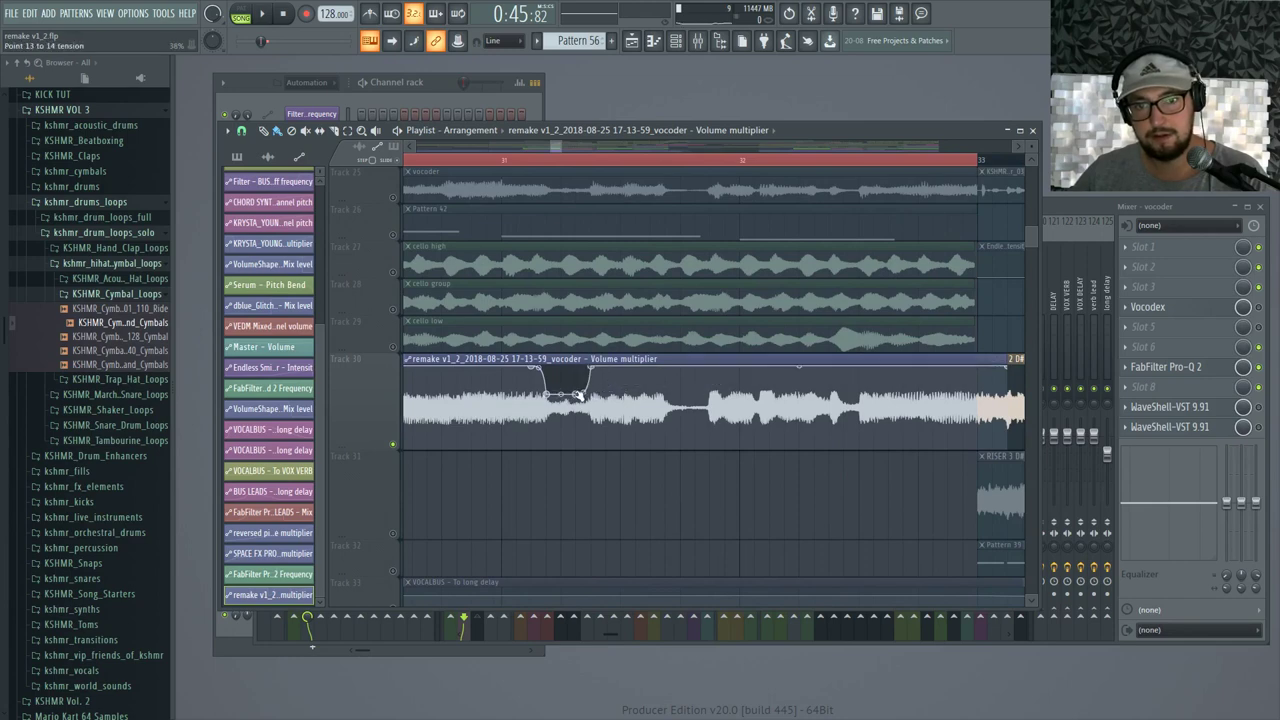
Add another volume automation dip over the gap before bar 32, returning to 100% at 31:15:00
{"action": "left_click_drag", "start_coordinate": [680, 368], "coordinate": [683, 403]}
{"action": "right_click", "coordinate": [707, 398]}
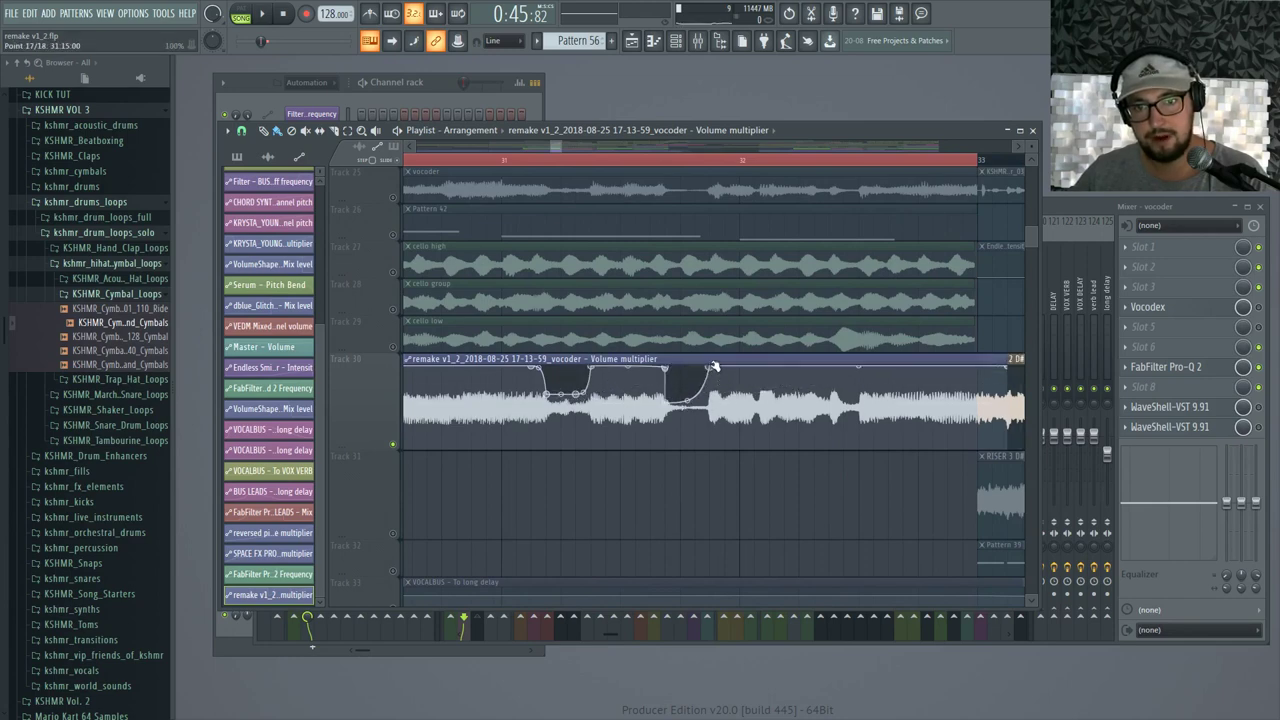
{"action": "scroll", "coordinate": [856, 380], "scroll_direction": "down", "scroll_amount": 2}
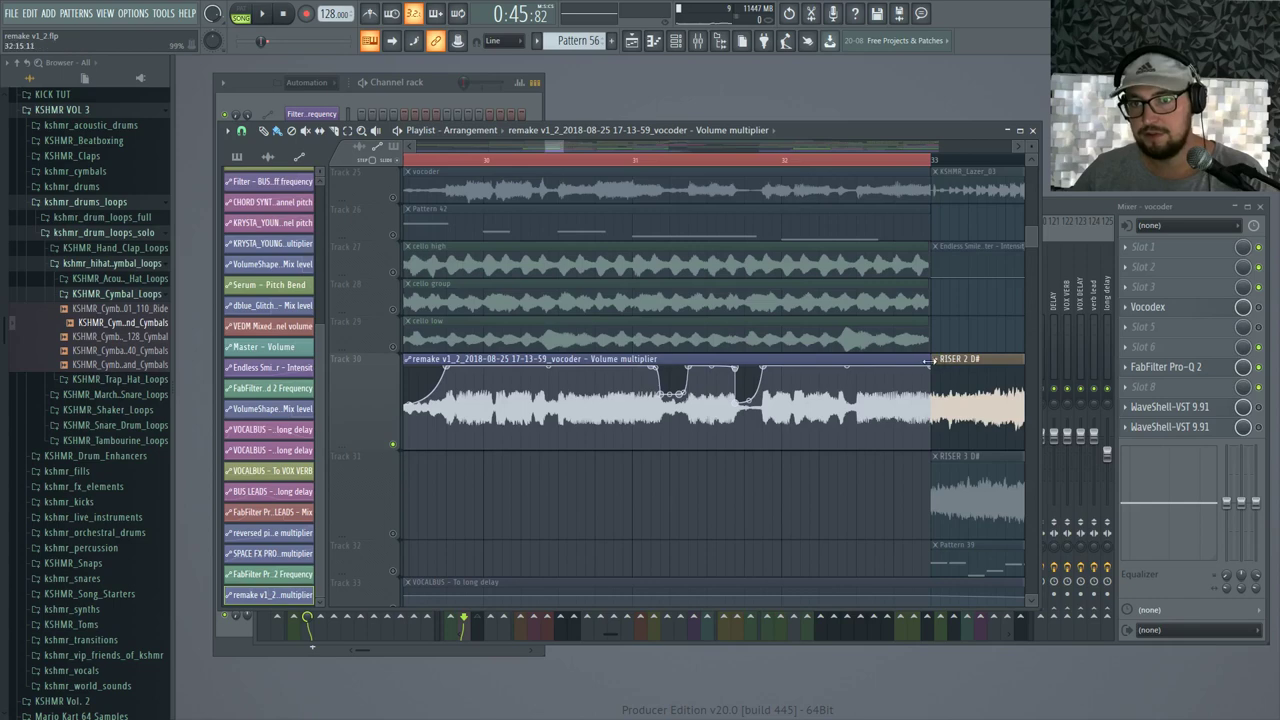
{"action": "scroll", "coordinate": [640, 362], "scroll_direction": "down", "scroll_amount": 4}
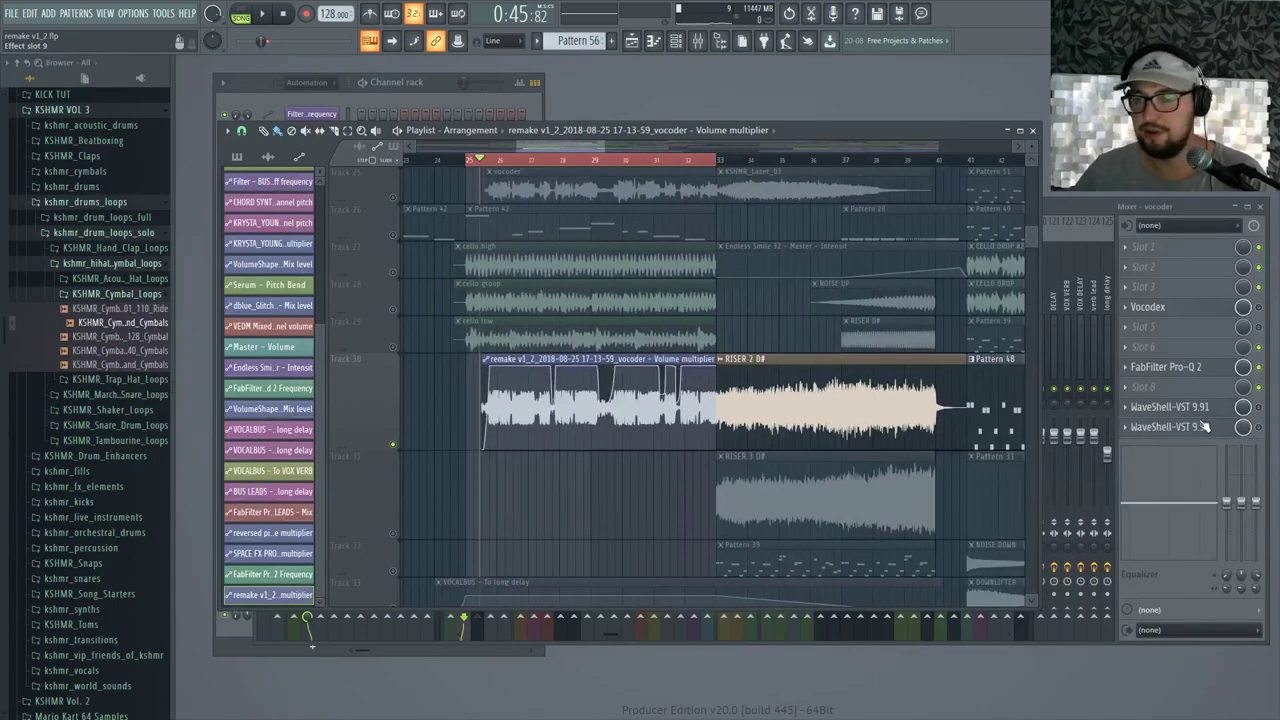
Enable and open the C1 Gate on the vocoder track, and raise Gate Open to 0.0 and Gate Close to -0.4
{"action": "left_click", "coordinate": [1196, 405]}
{"action": "left_click", "coordinate": [1258, 407]}
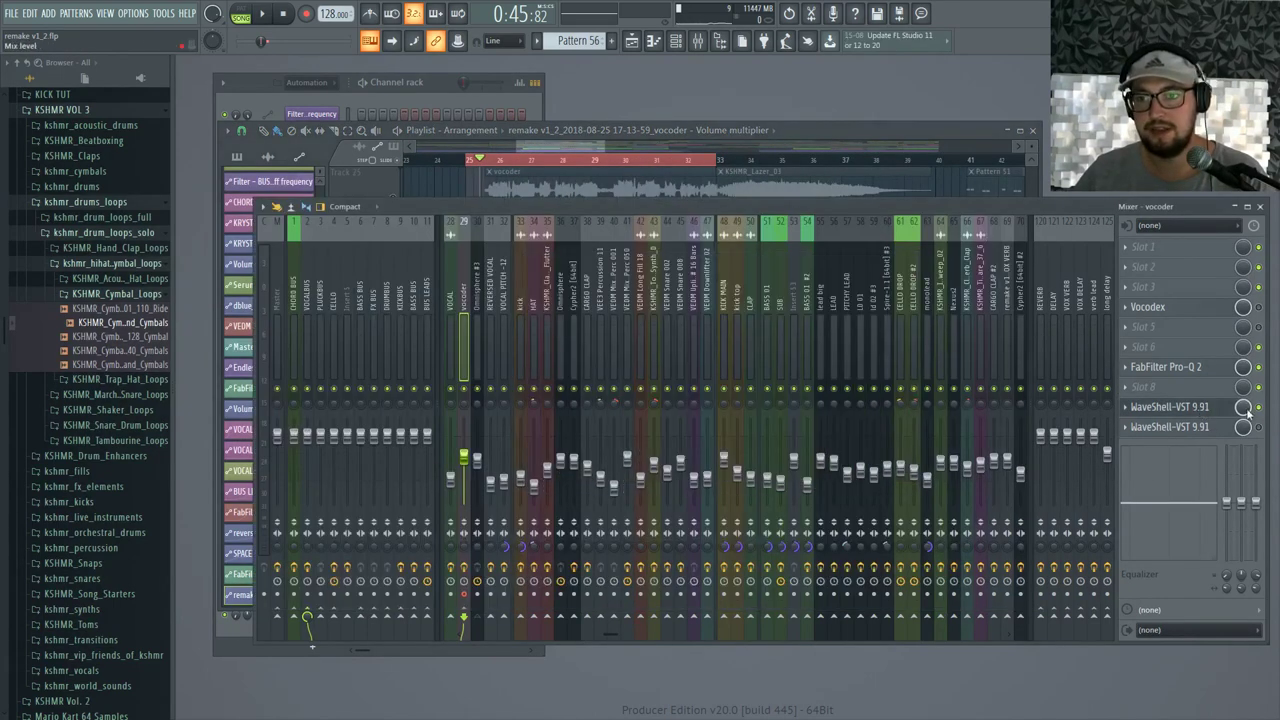
{"action": "left_click", "coordinate": [1208, 408]}
{"action": "left_click_drag", "start_coordinate": [591, 343], "coordinate": [591, 316]}
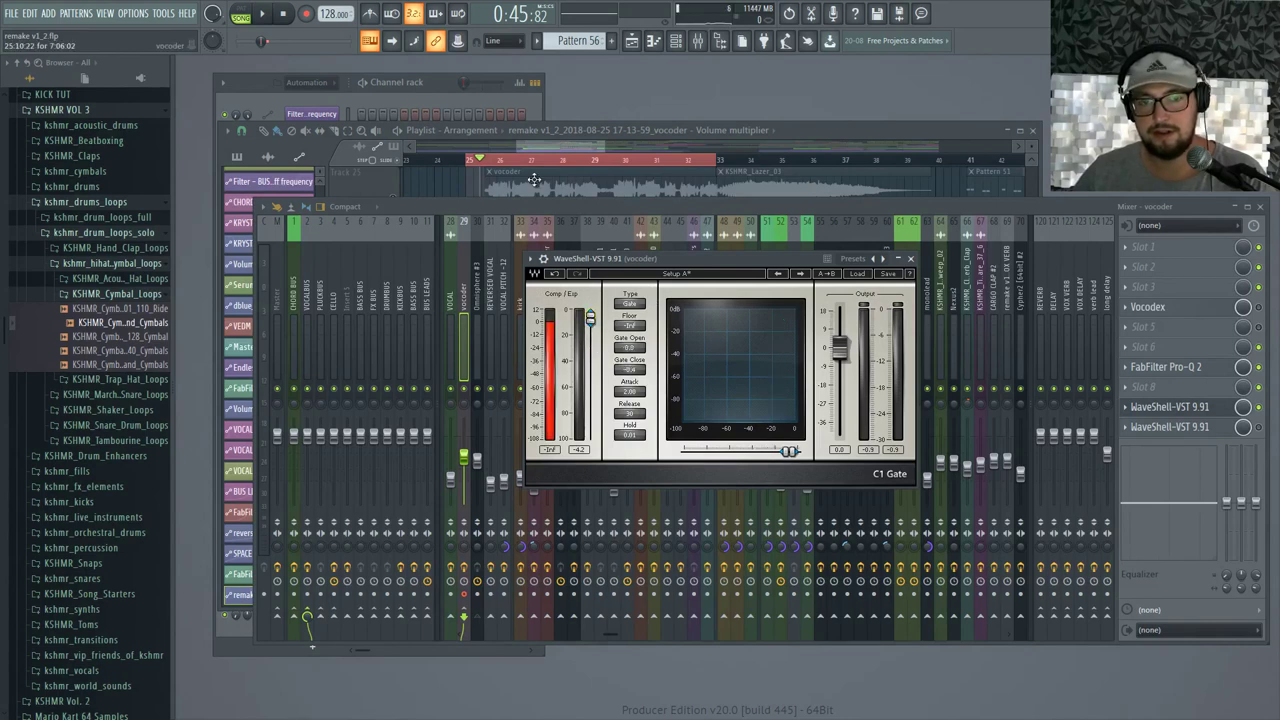
During playback, lower the C1 Gate thresholds to Gate Open -23.0 and Gate Close -23.4 dB, stop playback and close the gate
{"action": "left_click", "coordinate": [479, 189]}
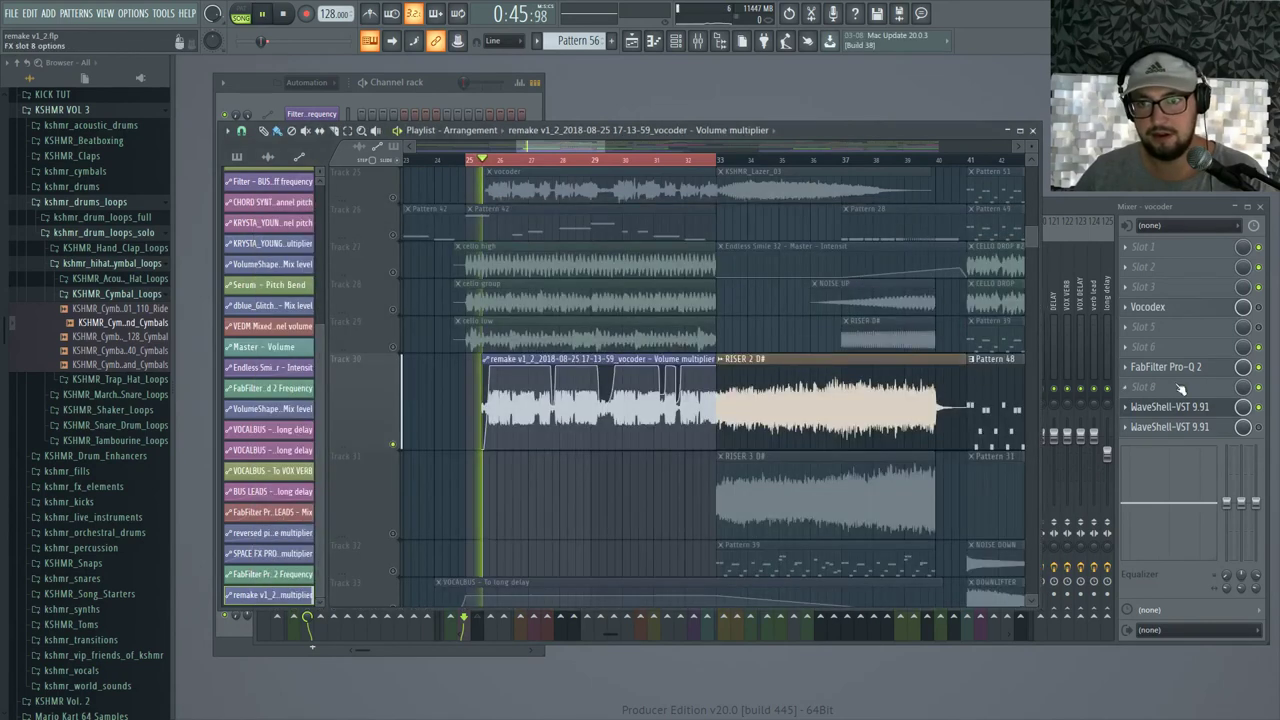
{"action": "left_click", "coordinate": [1160, 407]}
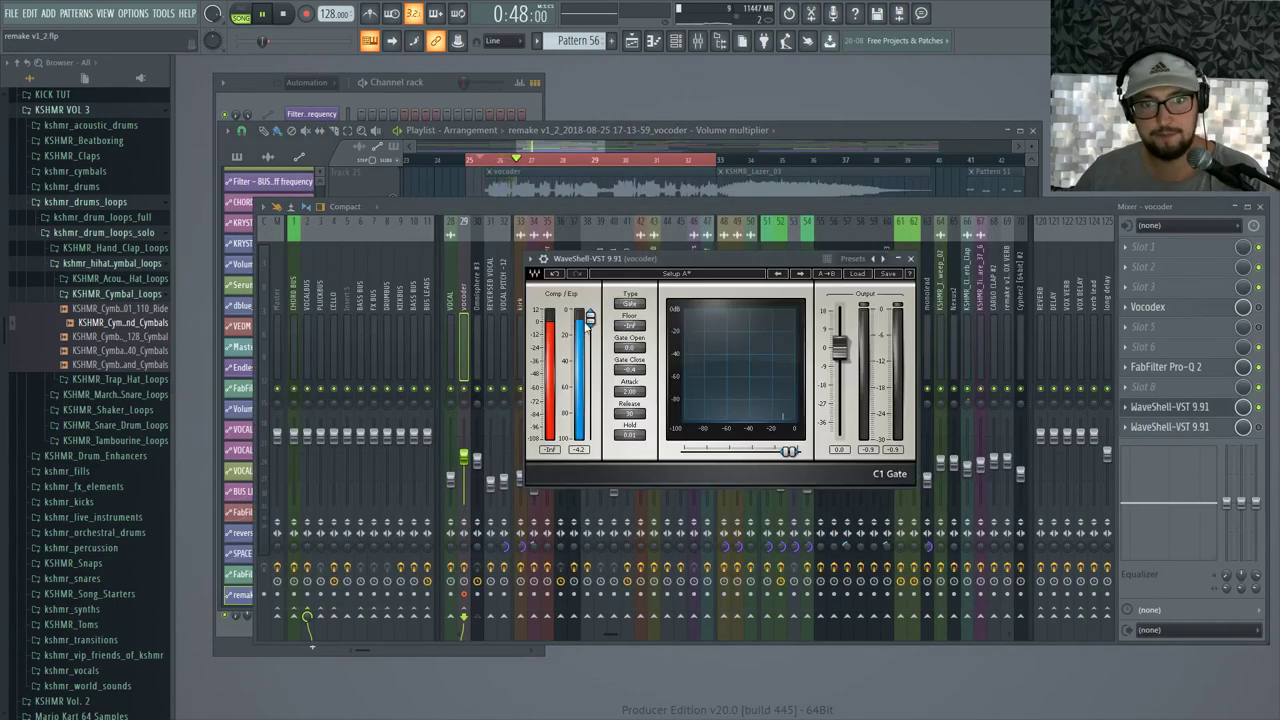
{"action": "left_click_drag", "start_coordinate": [590, 318], "coordinate": [600, 385]}
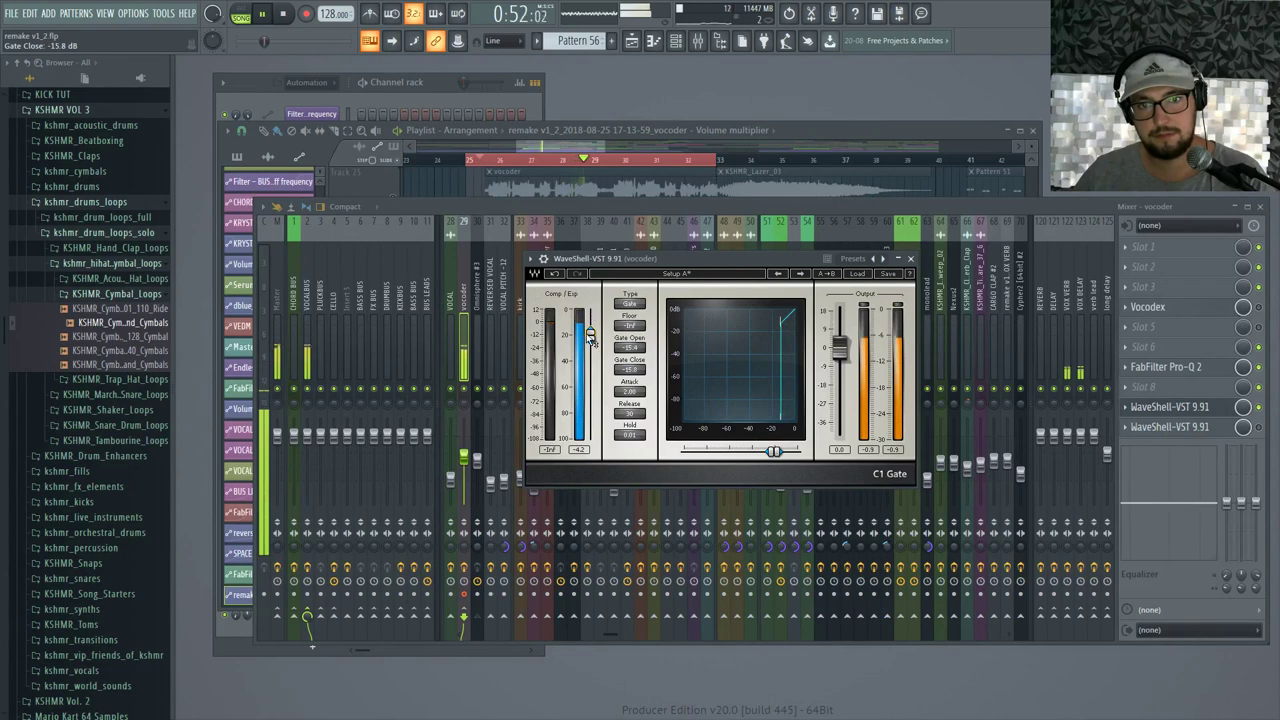
{"action": "left_click_drag", "start_coordinate": [587, 332], "coordinate": [590, 339]}
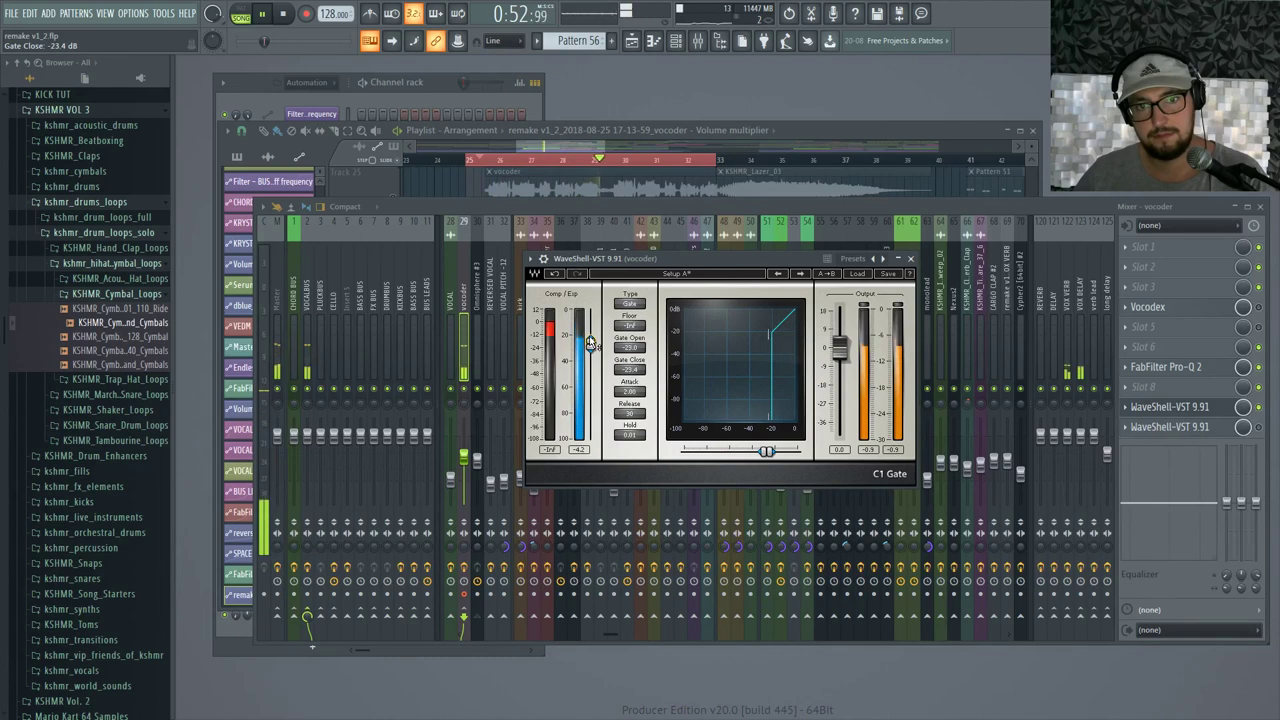
{"action": "key", "text": "space"}
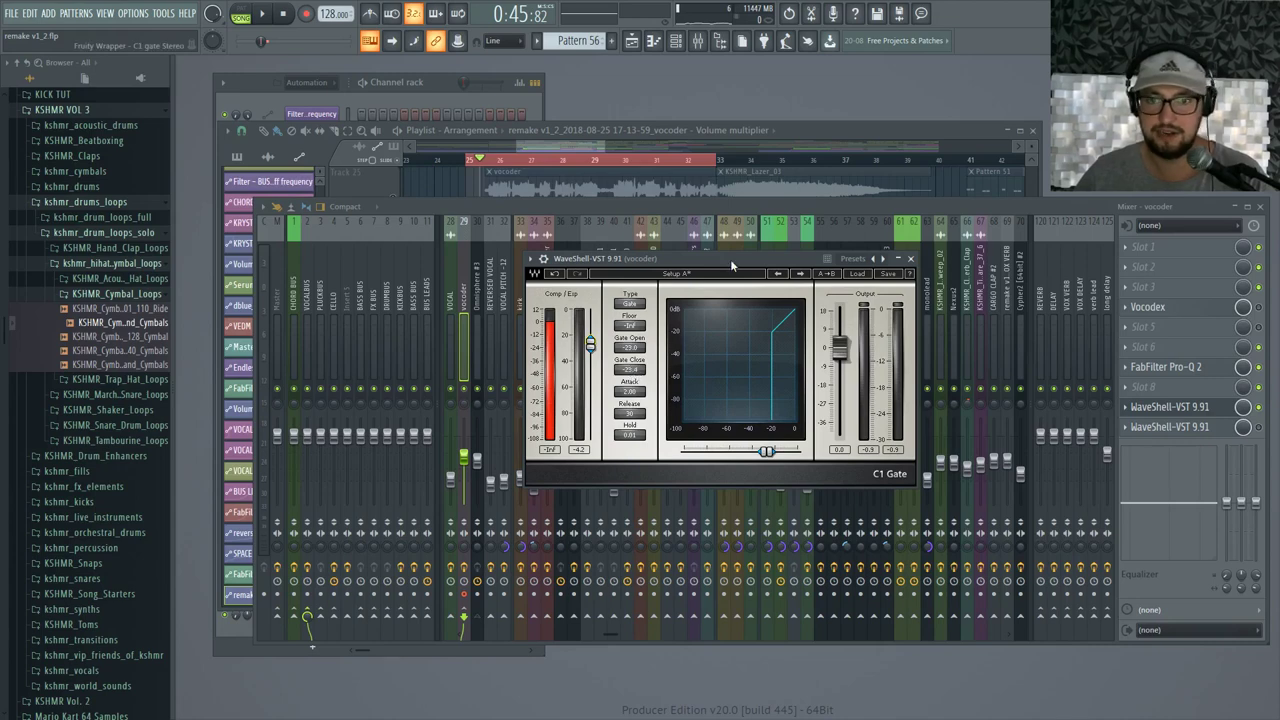
{"action": "left_click_drag", "start_coordinate": [774, 256], "coordinate": [717, 276]}
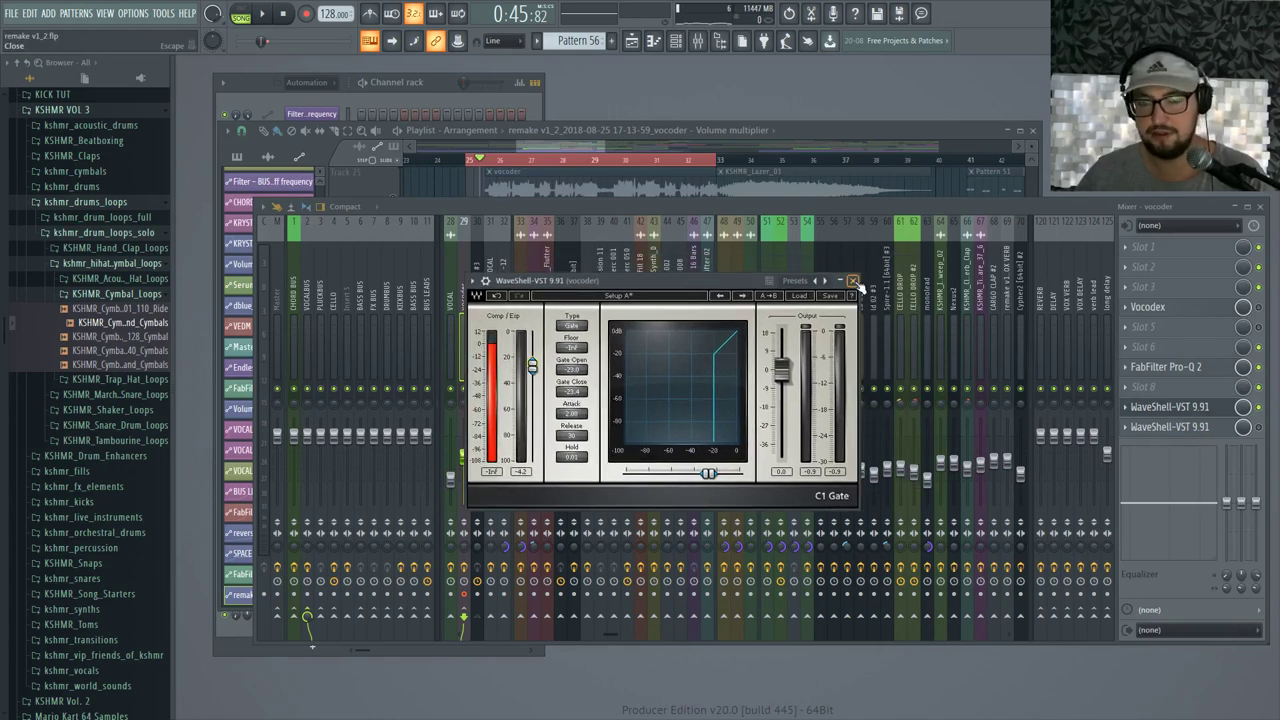
{"action": "left_click", "coordinate": [852, 281]}
Unmute all playlist tracks, extend the time selection over the whole arrangement, and clear the clip selection
{"action": "key", "text": "F5"}
{"action": "right_click", "coordinate": [394, 198]}
{"action": "scroll", "coordinate": [440, 300], "scroll_direction": "up", "scroll_amount": 4}
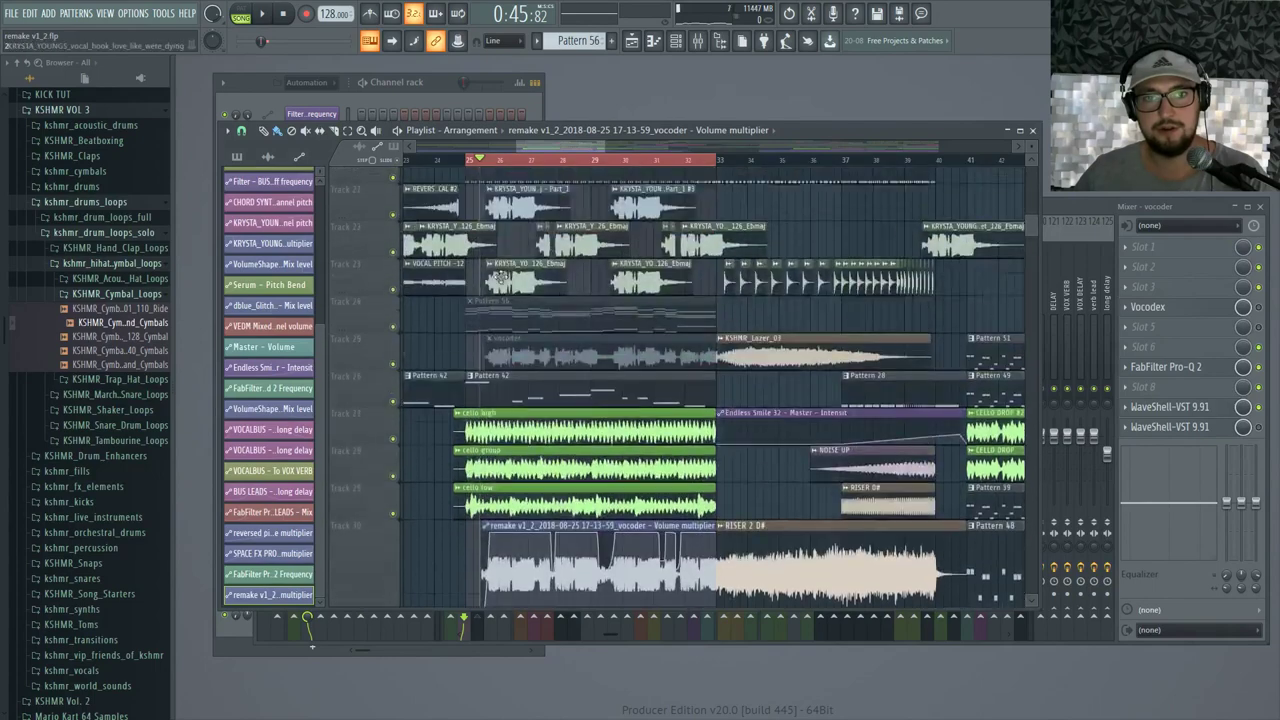
{"action": "key", "text": "ctrl+a"}
{"action": "scroll", "coordinate": [469, 343], "scroll_direction": "down", "scroll_amount": 2}
{"action": "key", "text": "ctrl+d"}
{"action": "scroll", "coordinate": [463, 250], "scroll_direction": "up", "scroll_amount": 2}
Play the full mix from about bar 23, set the vocoder mixer fader to about 59% (-10.2 dB), and stop playback
{"action": "left_click", "coordinate": [478, 159]}
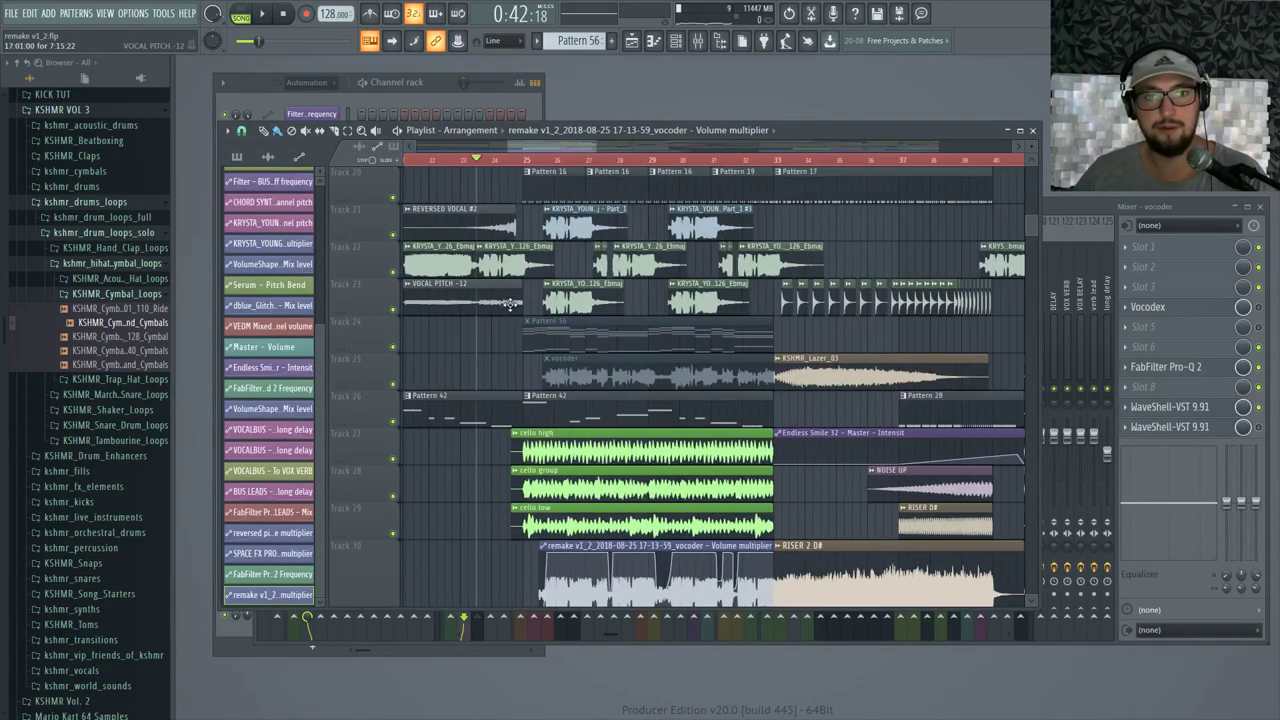
{"action": "key", "text": "space"}
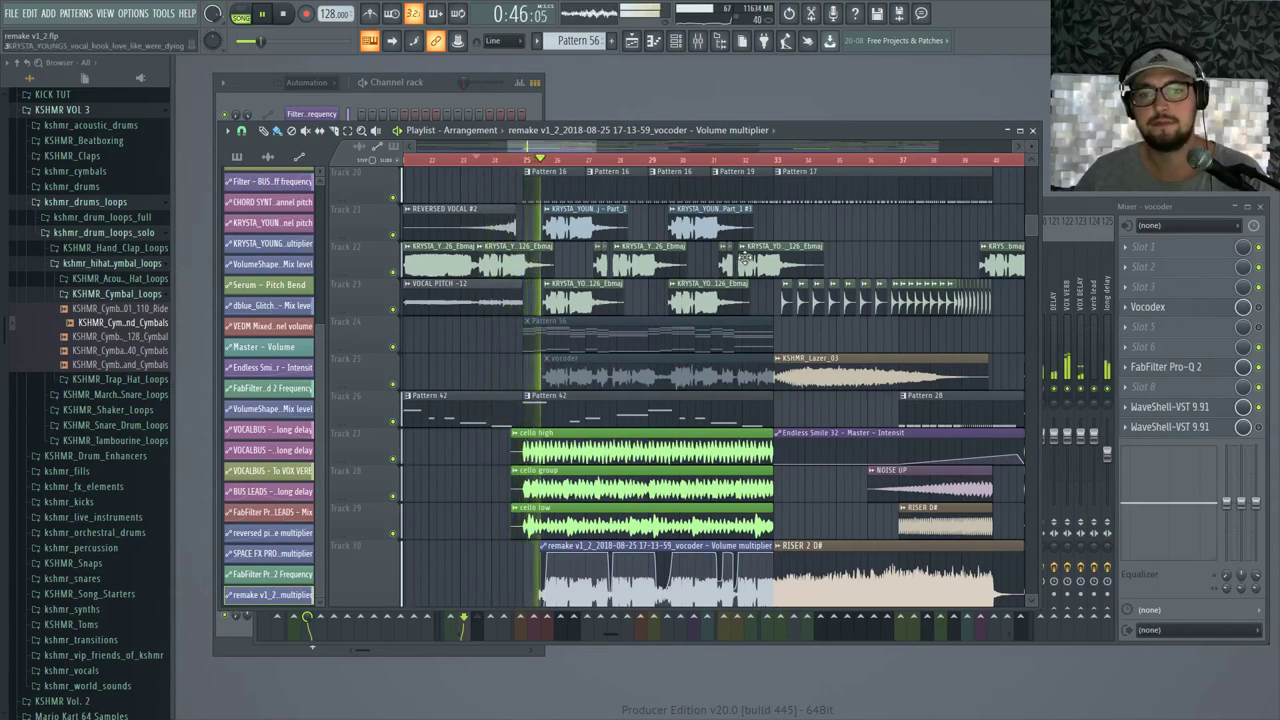
{"action": "key", "text": "F9"}
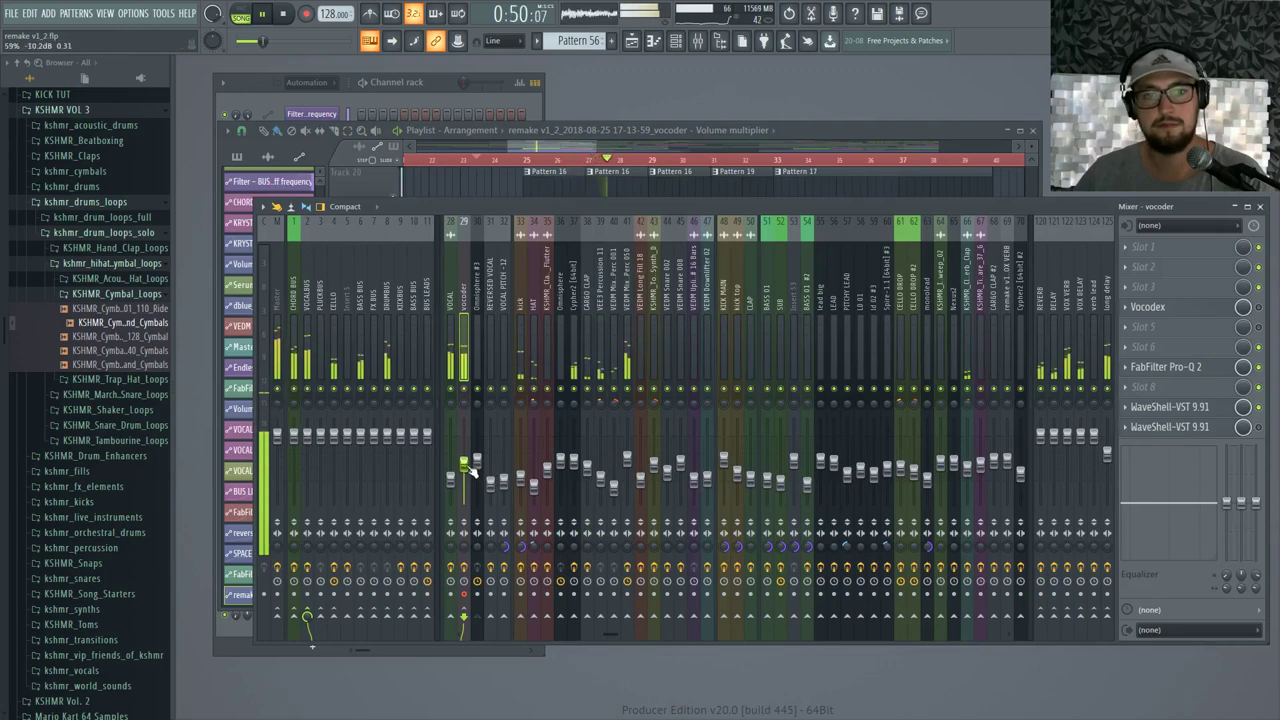
{"action": "key", "text": "F9"}
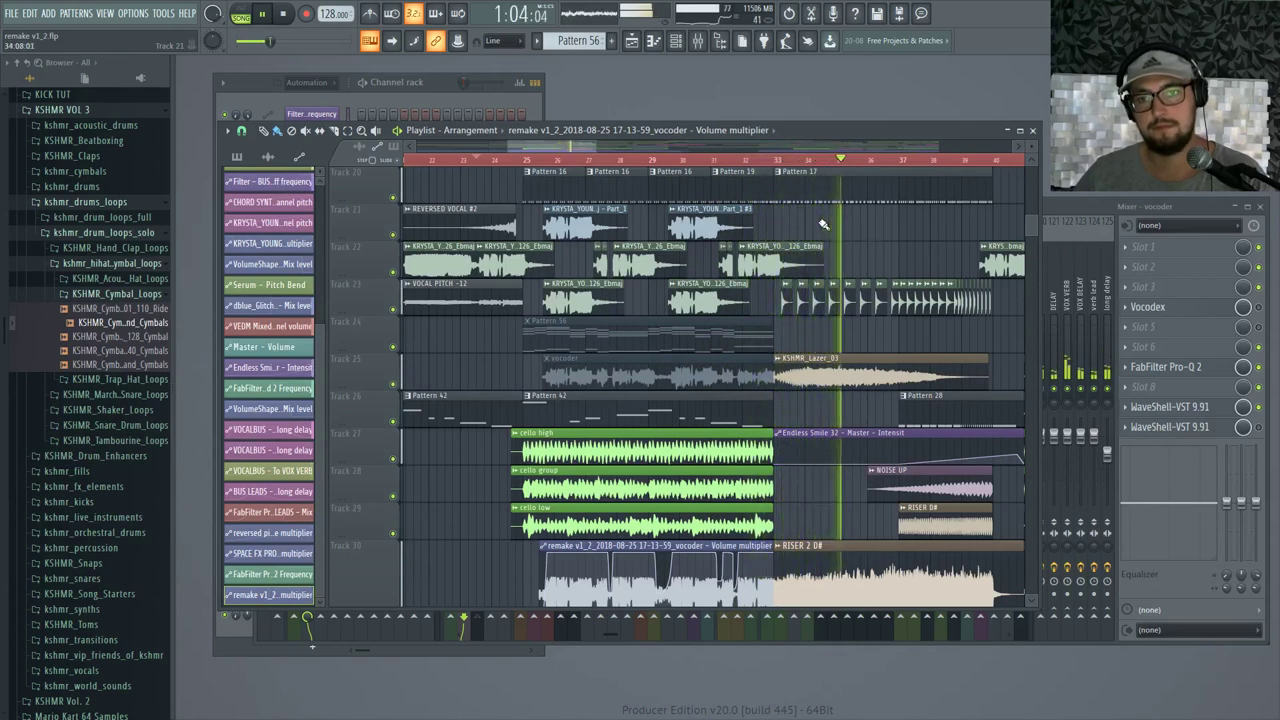
{"action": "key", "text": "space"}
{"action": "scroll", "coordinate": [816, 229], "scroll_direction": "down", "scroll_amount": 3}
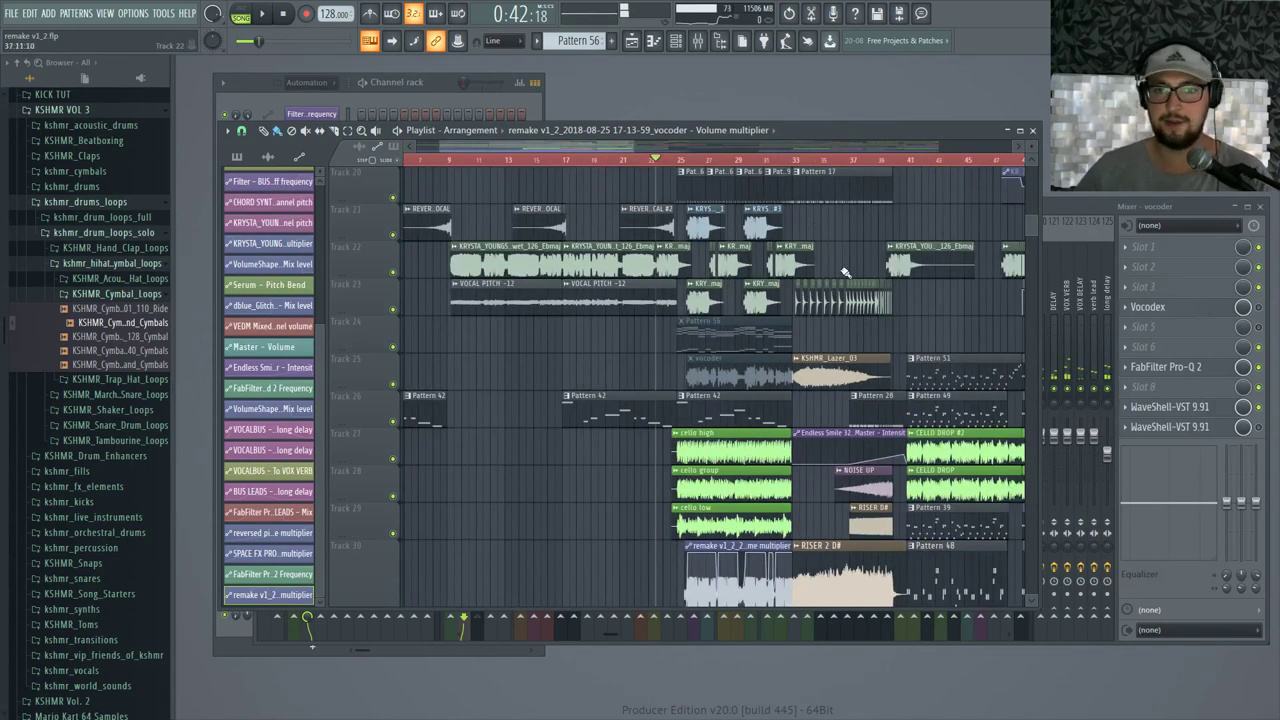